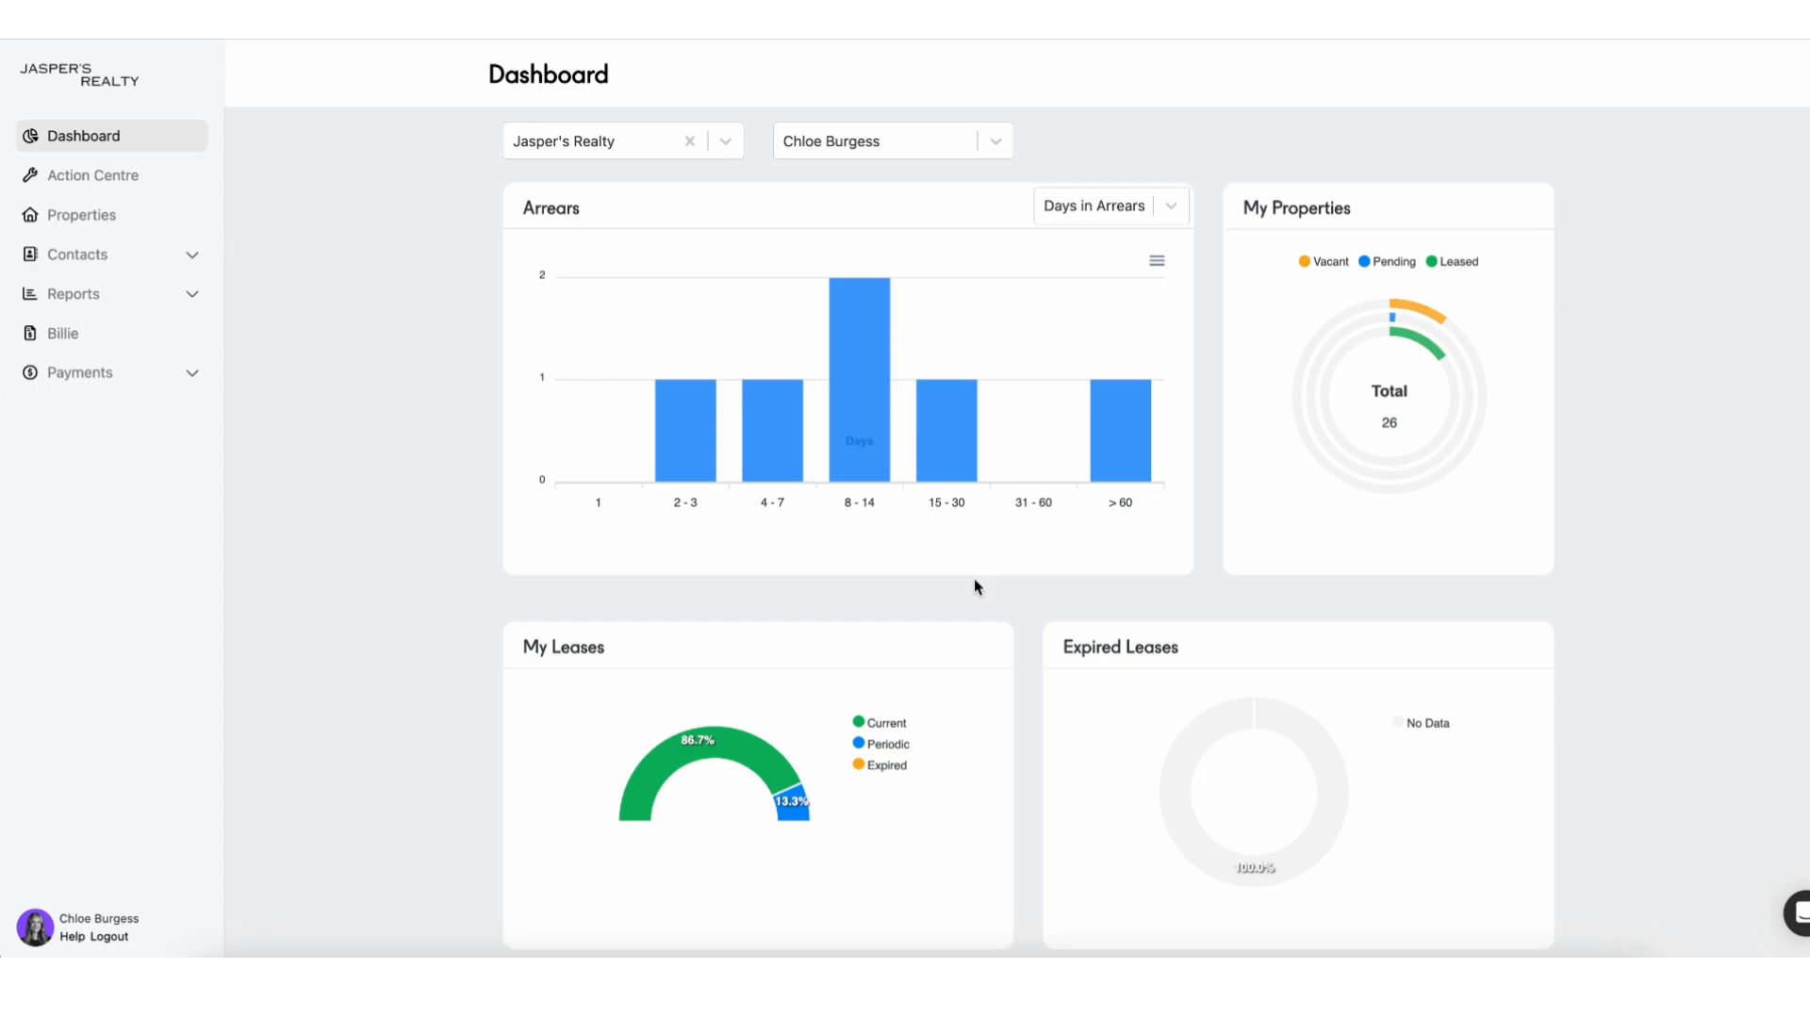
Scroll the dashboard down to the Upcoming Leases Renewals and Rent Reviews charts.
scroll(975, 579, "down", 5)
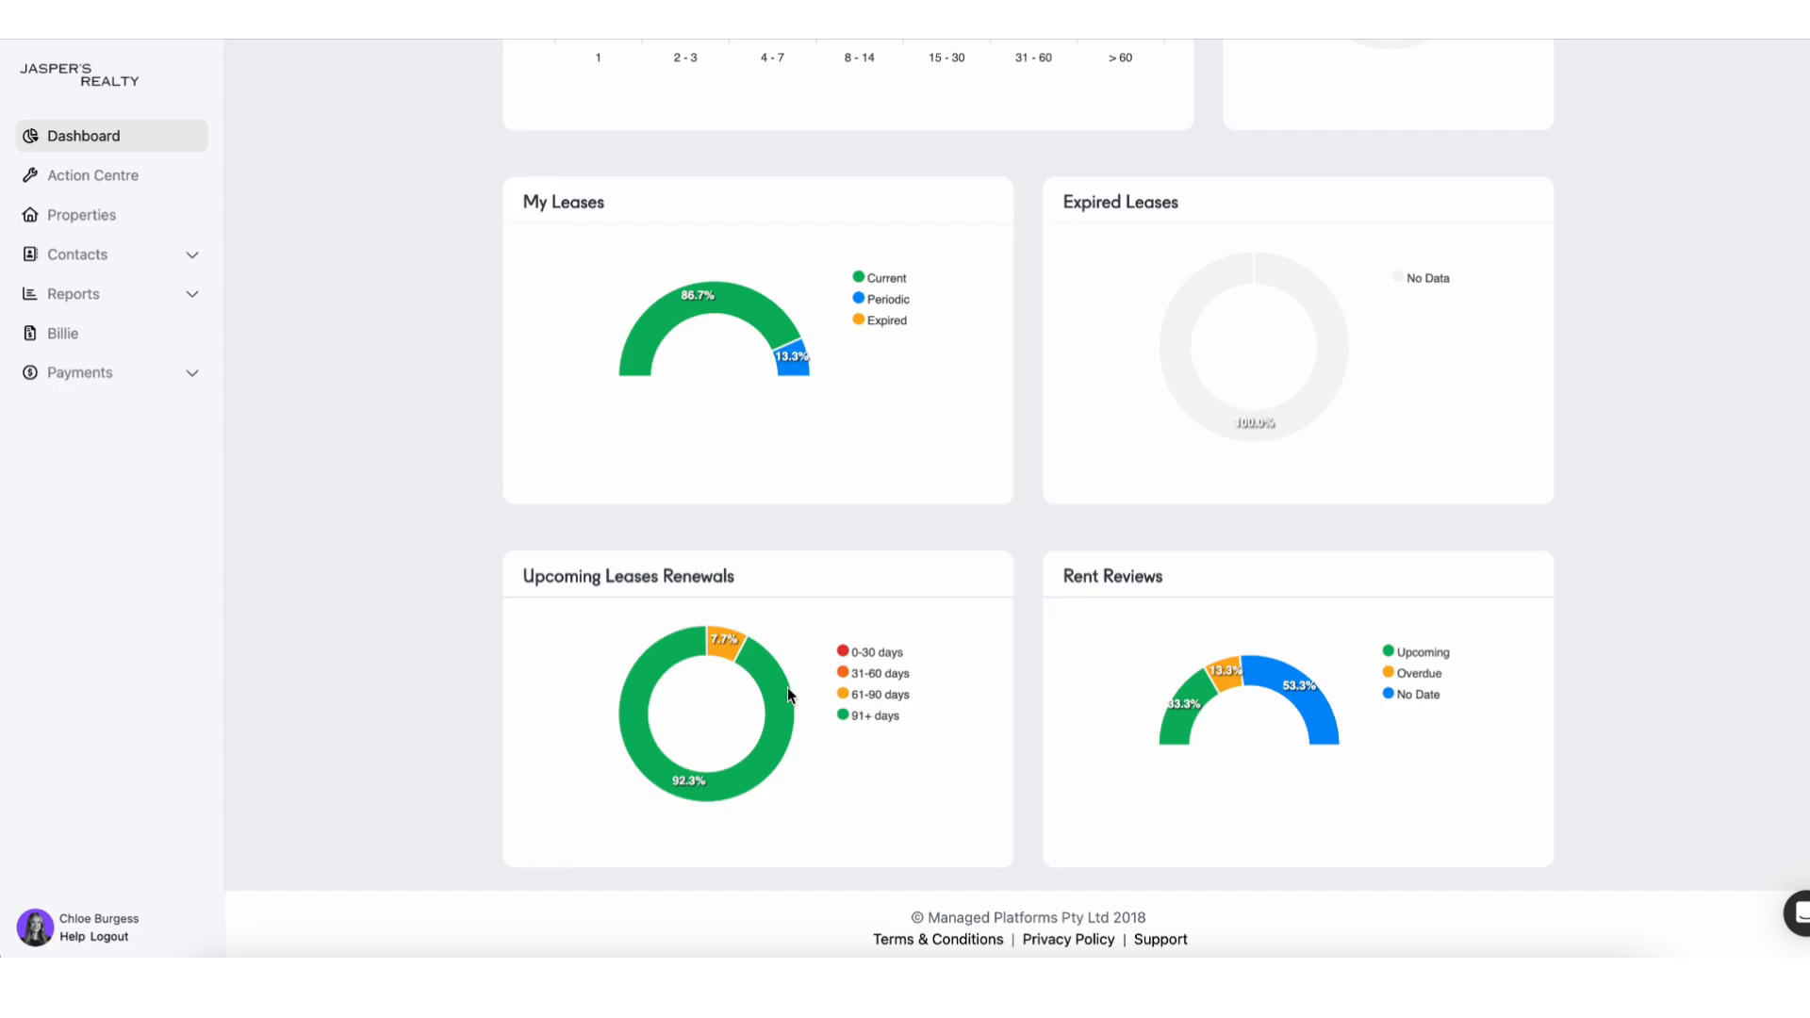
left_click(100, 177)
left_click(726, 174)
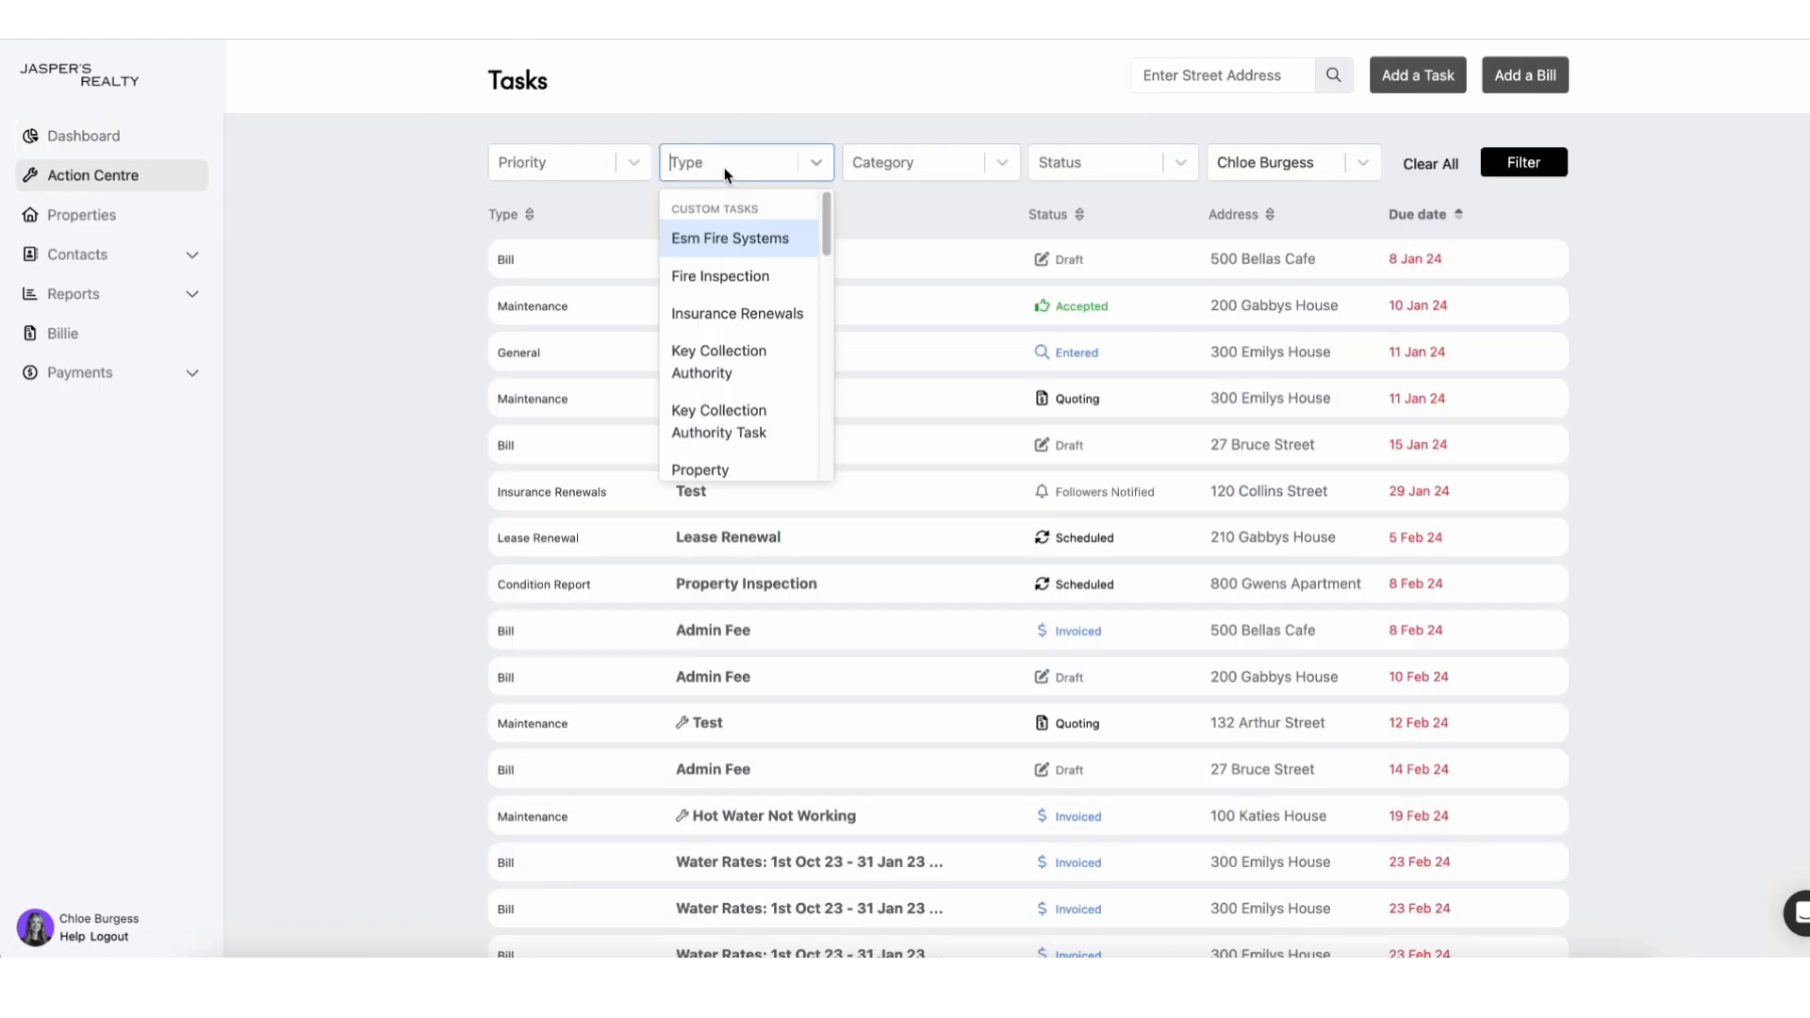
type("leas")
left_click(738, 237)
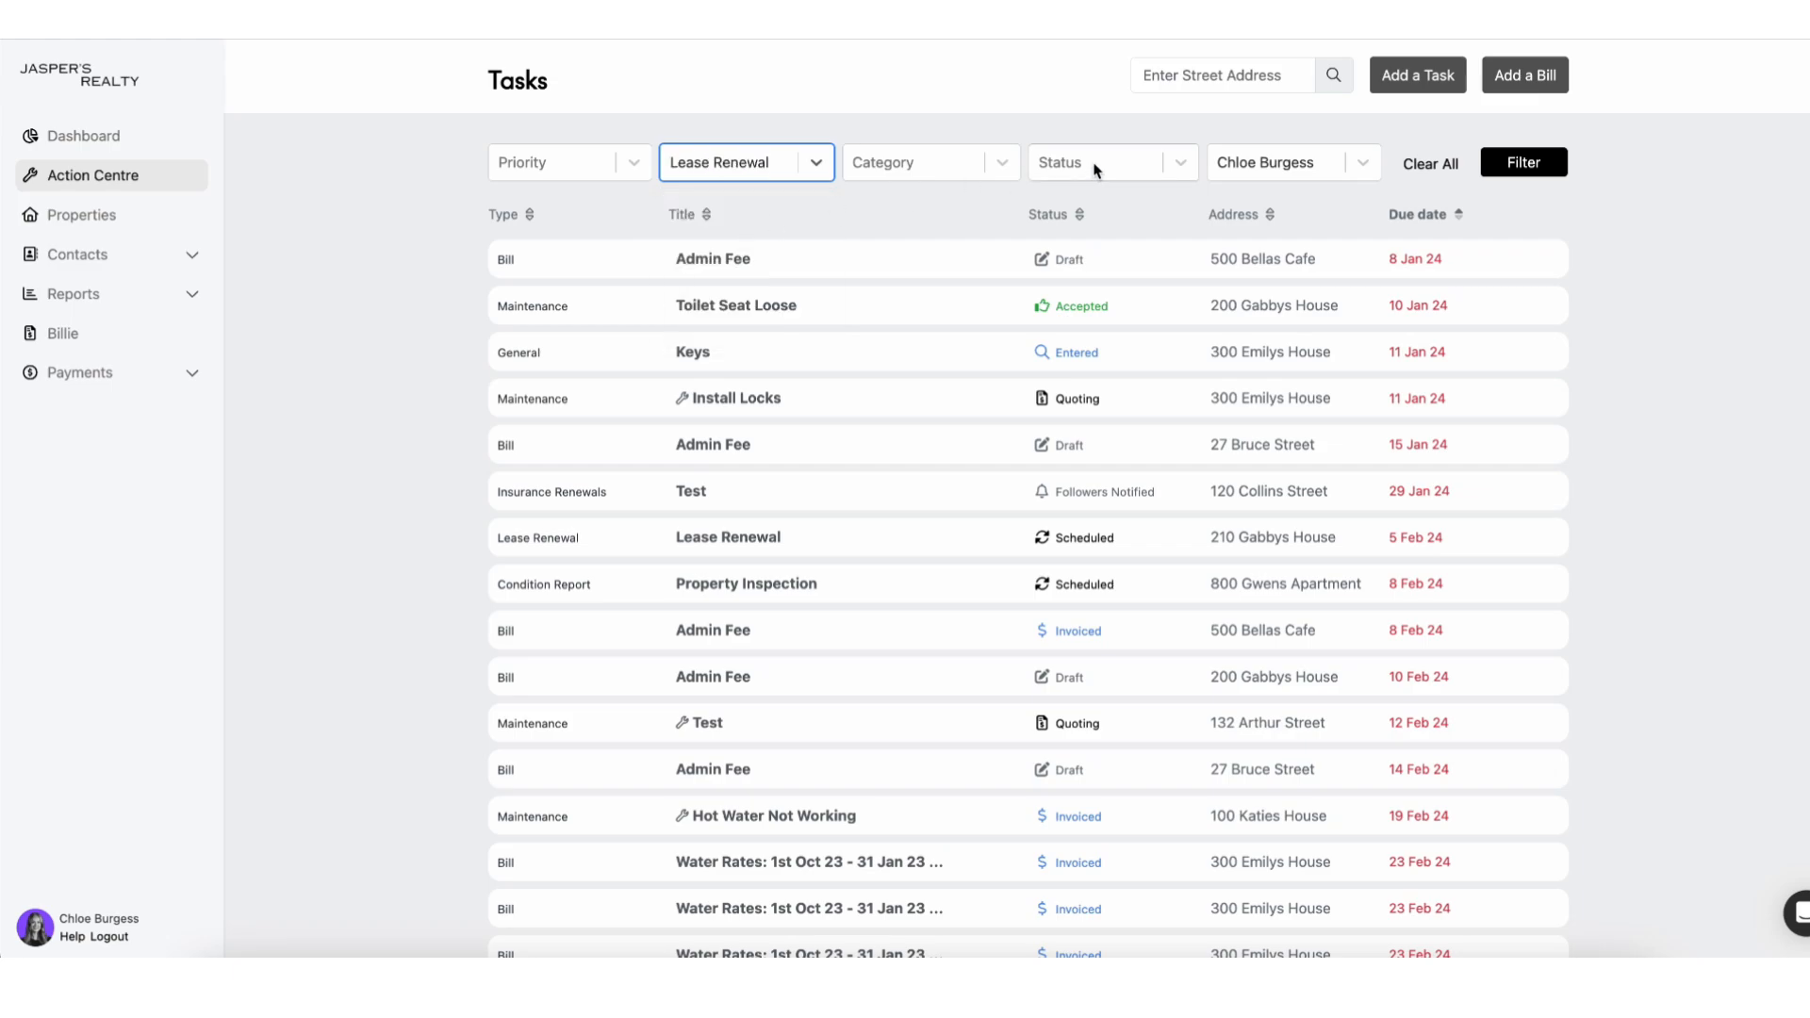
left_click(1093, 168)
left_click(1086, 238)
left_click(1495, 168)
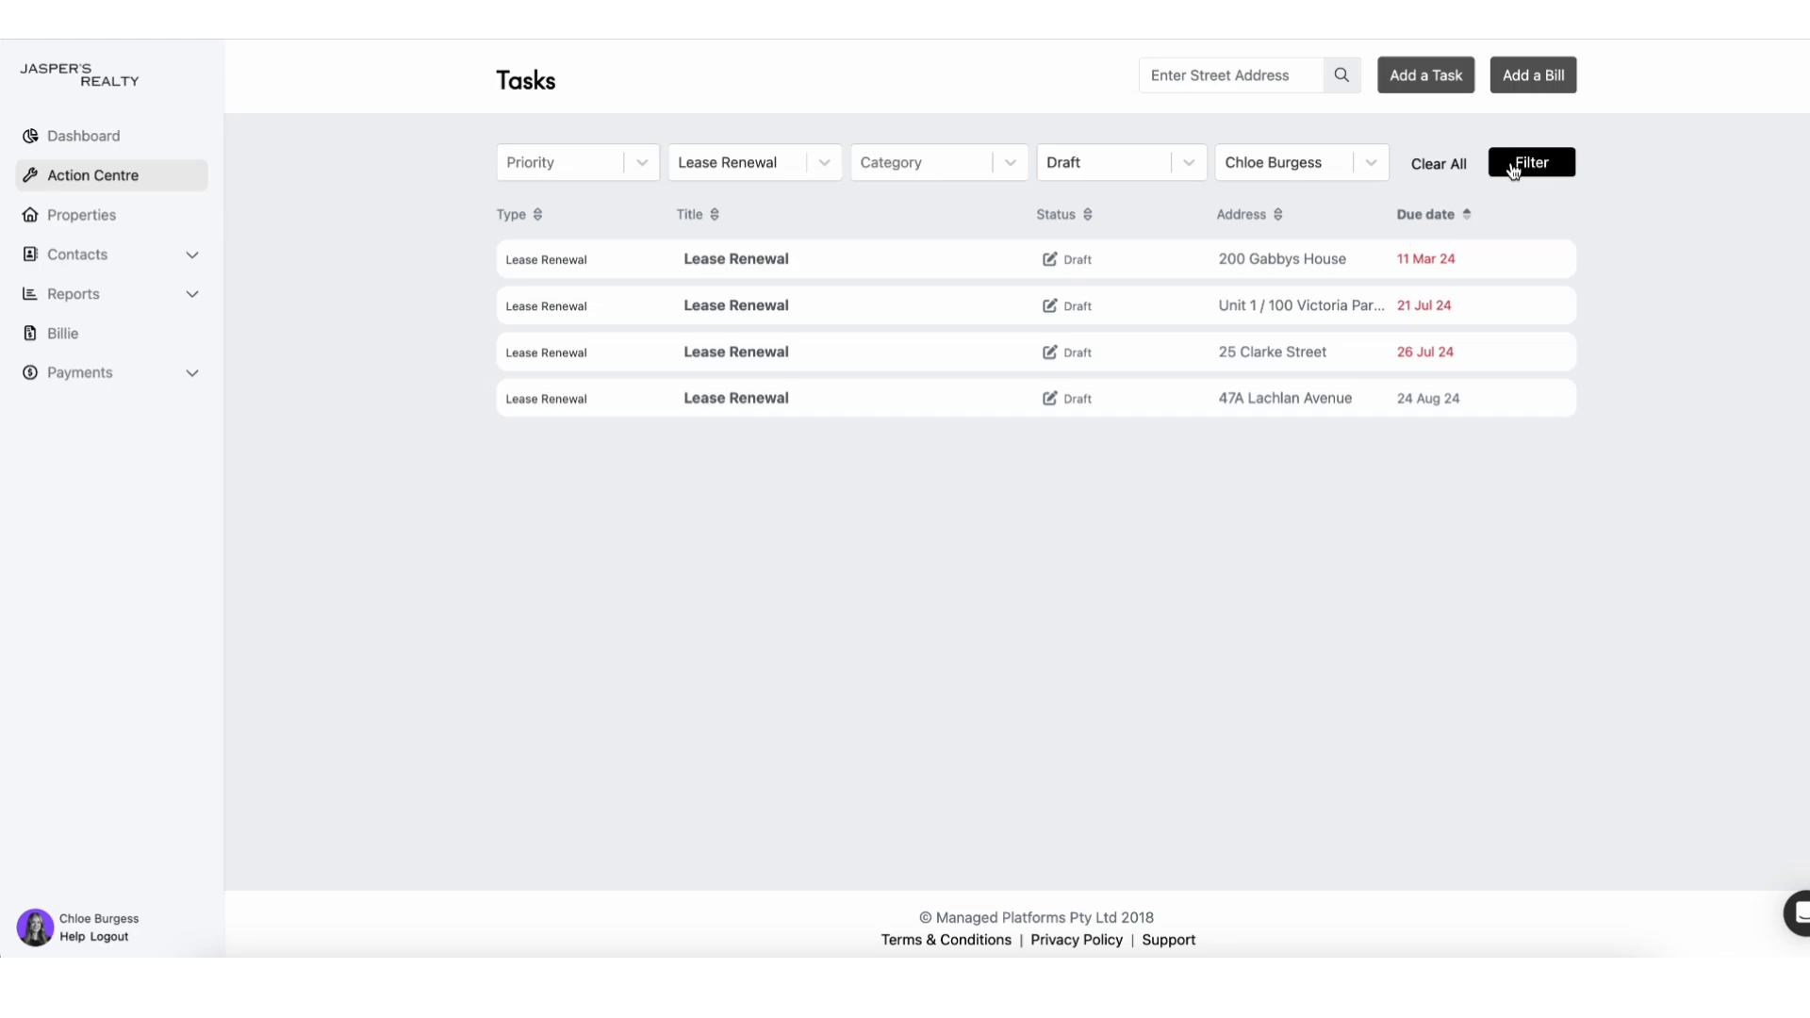
left_click(1159, 358)
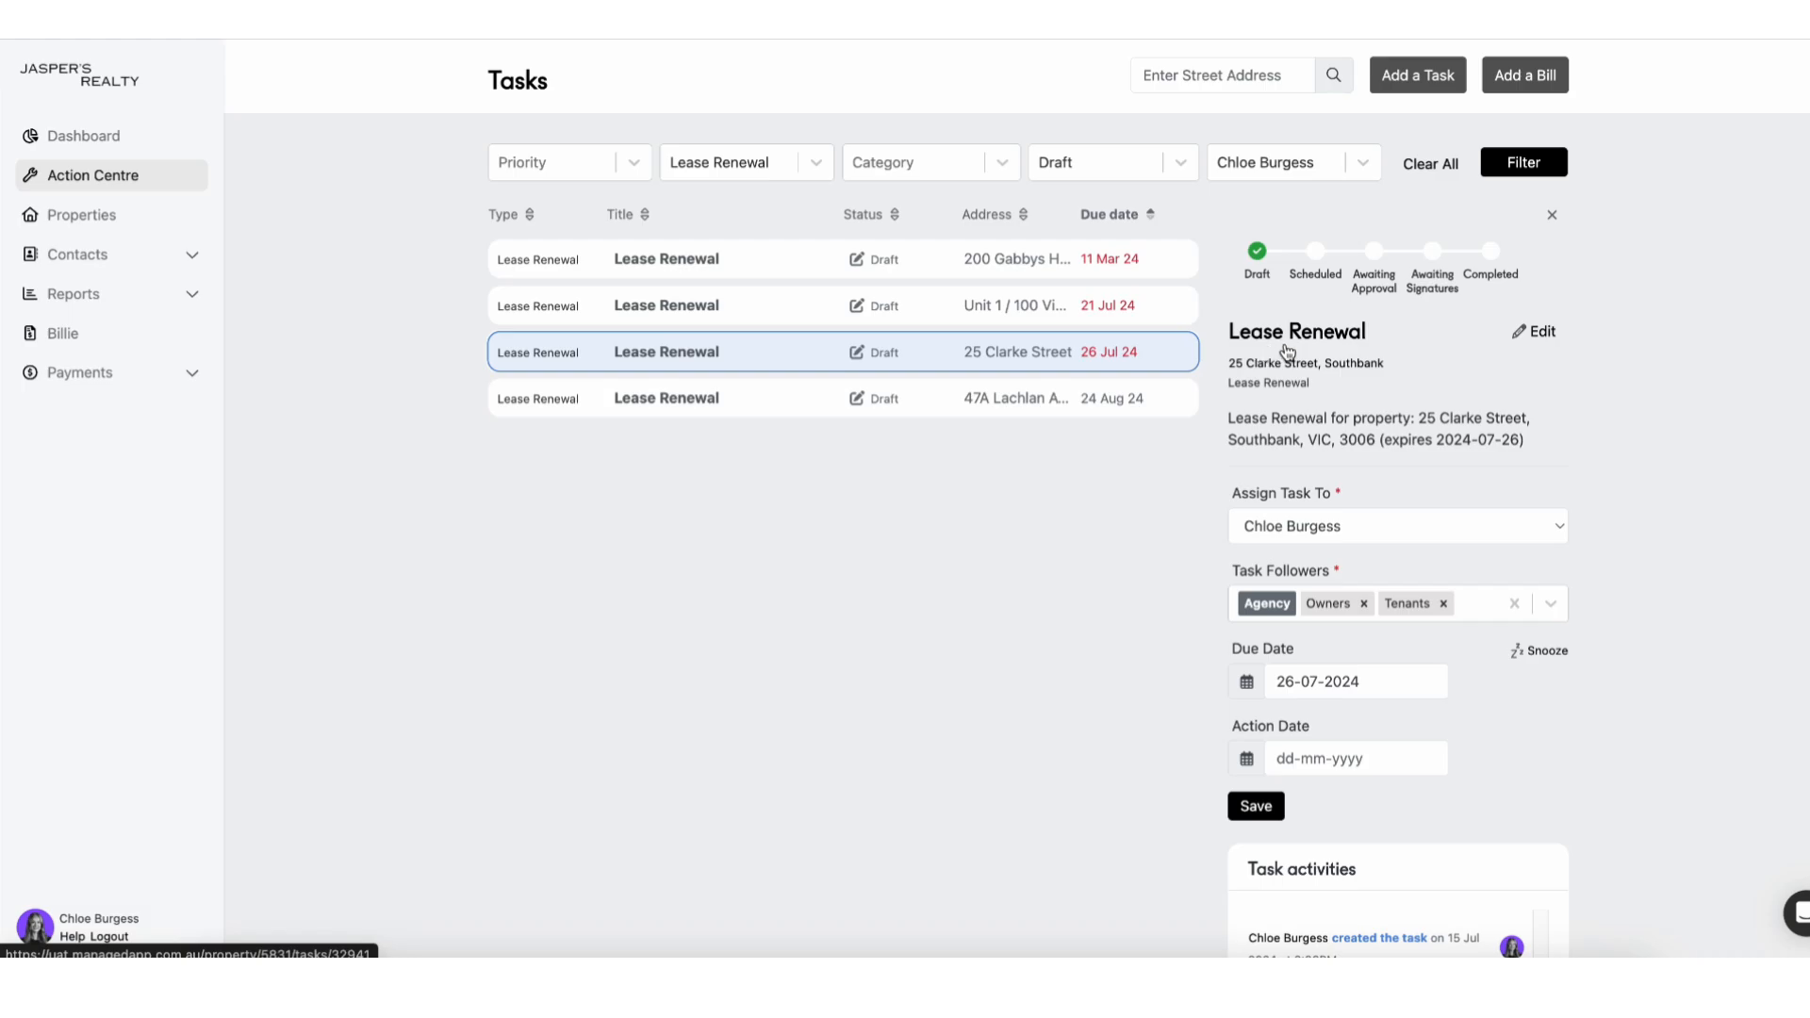
left_click(1282, 356)
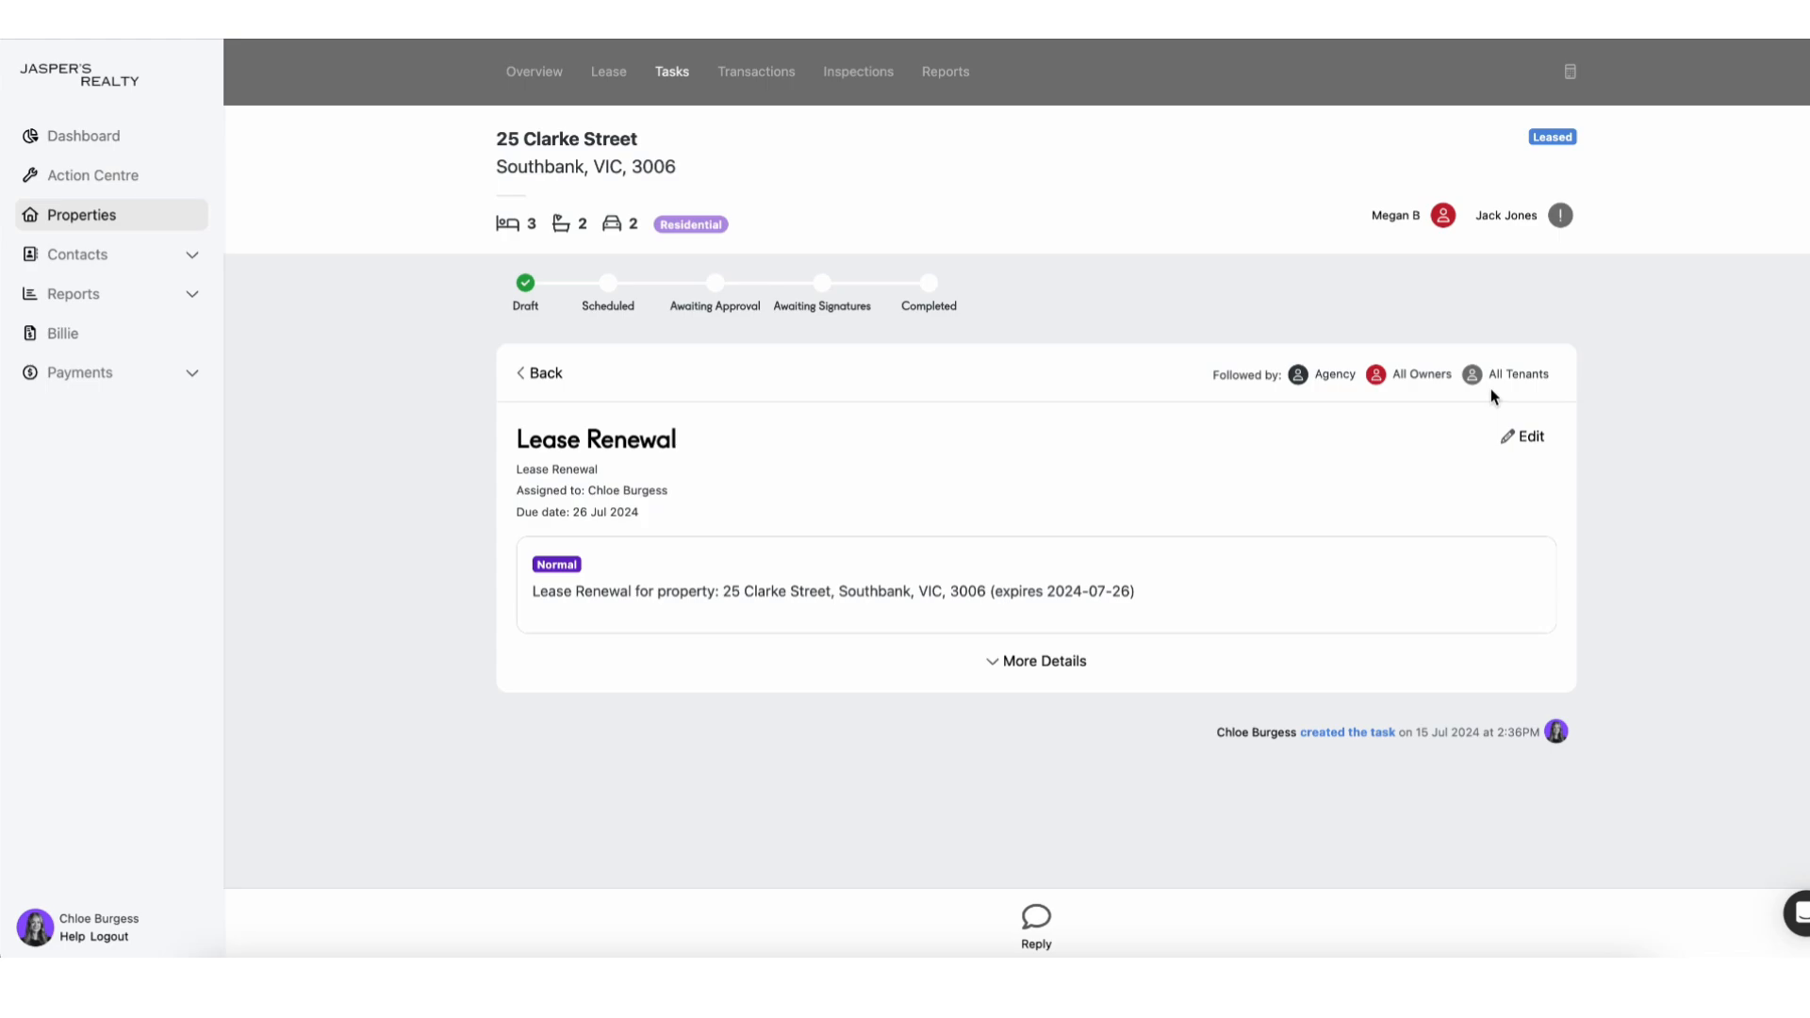
left_click(1519, 445)
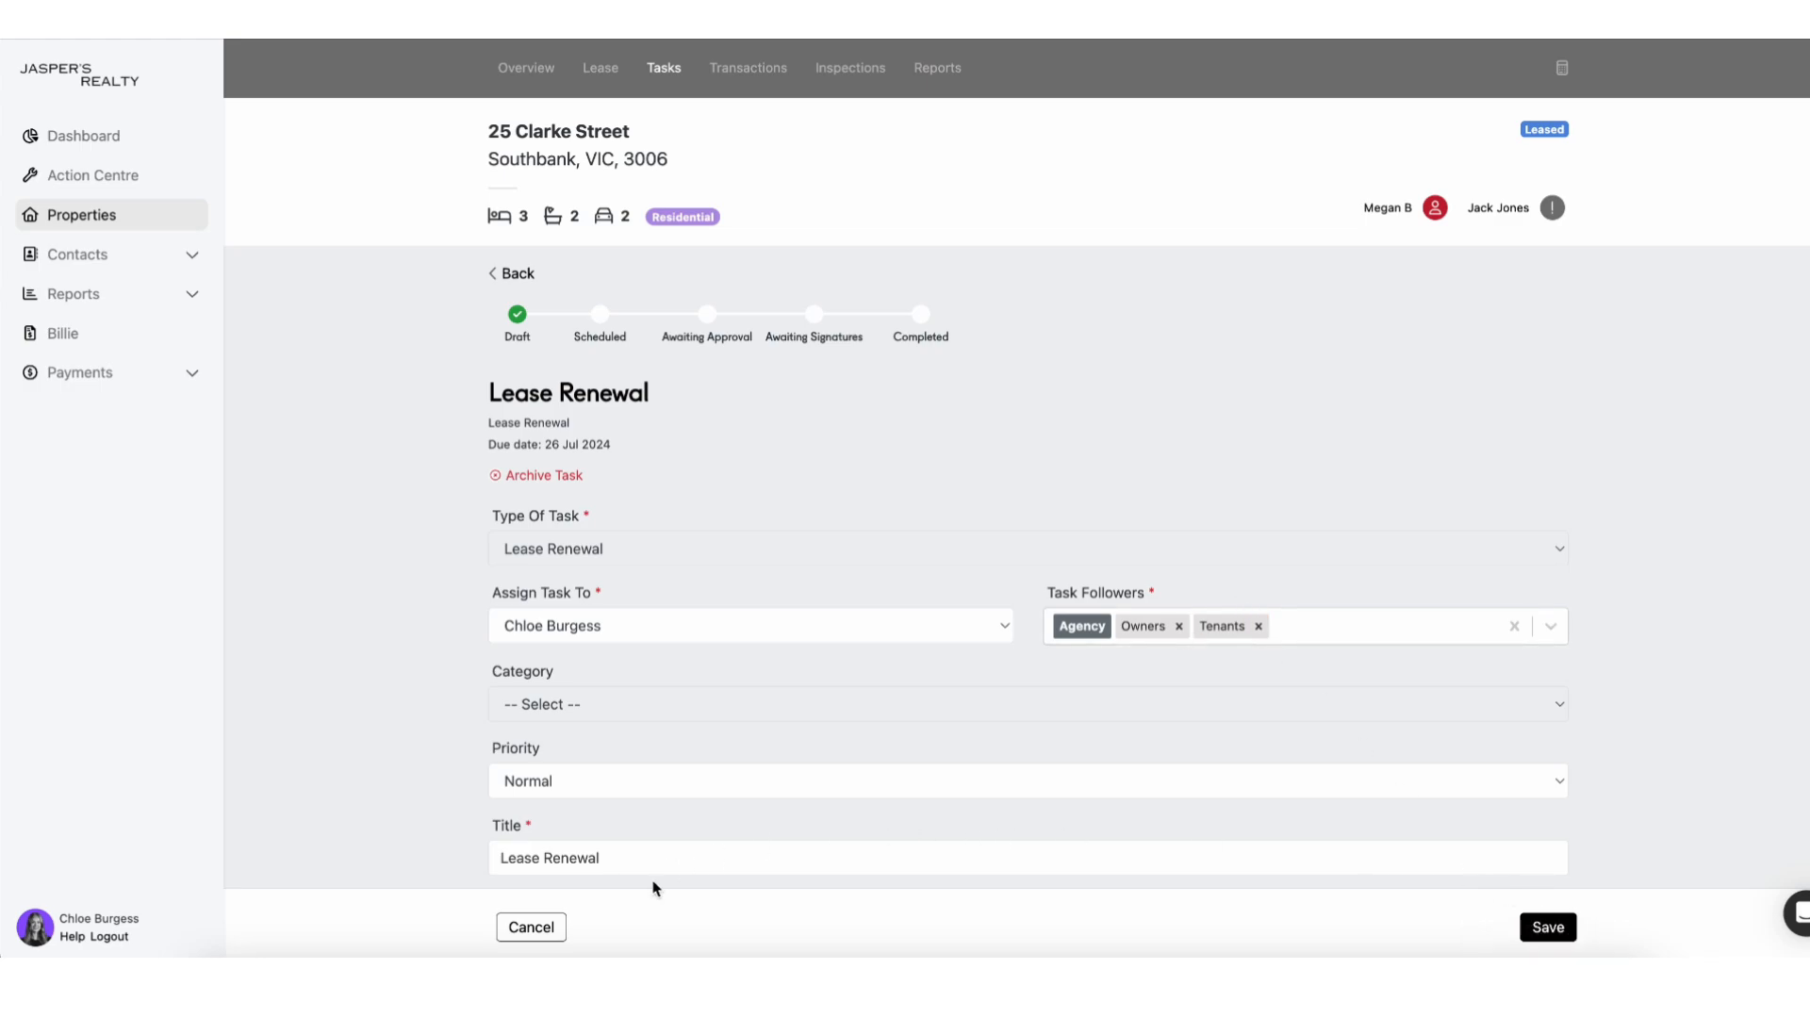
left_click(534, 927)
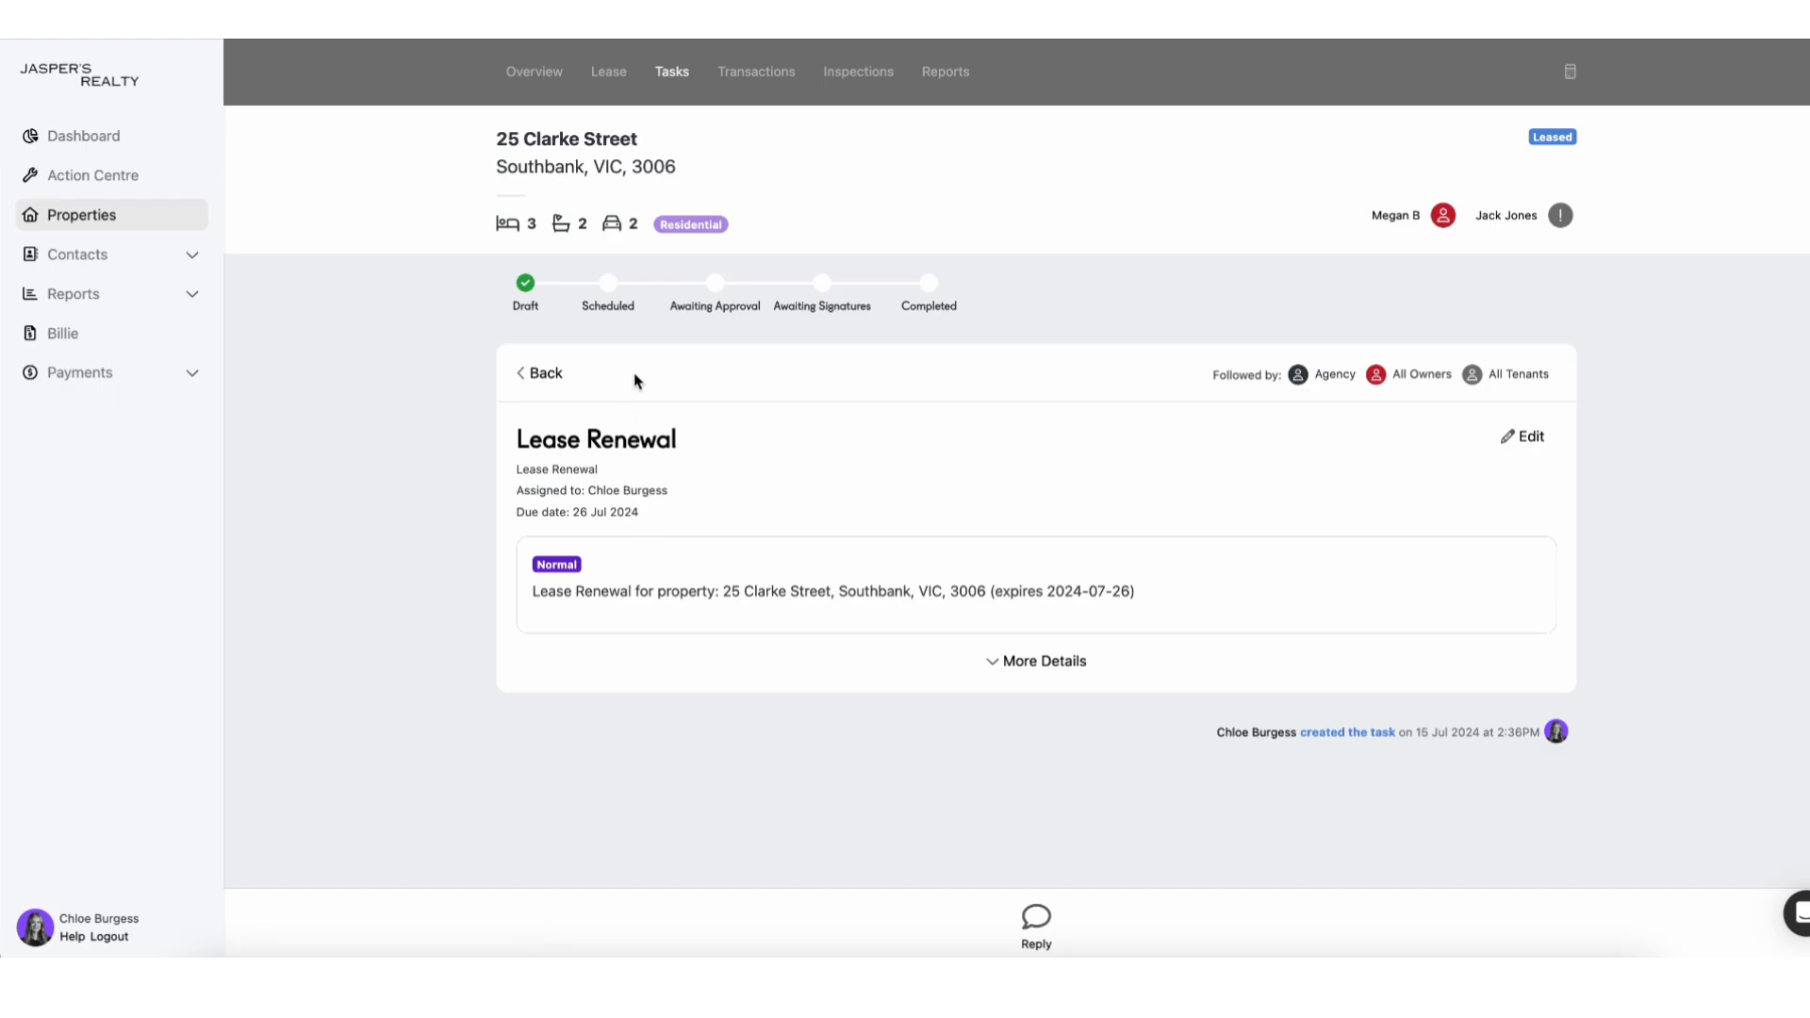
left_click(608, 286)
left_click(1031, 536)
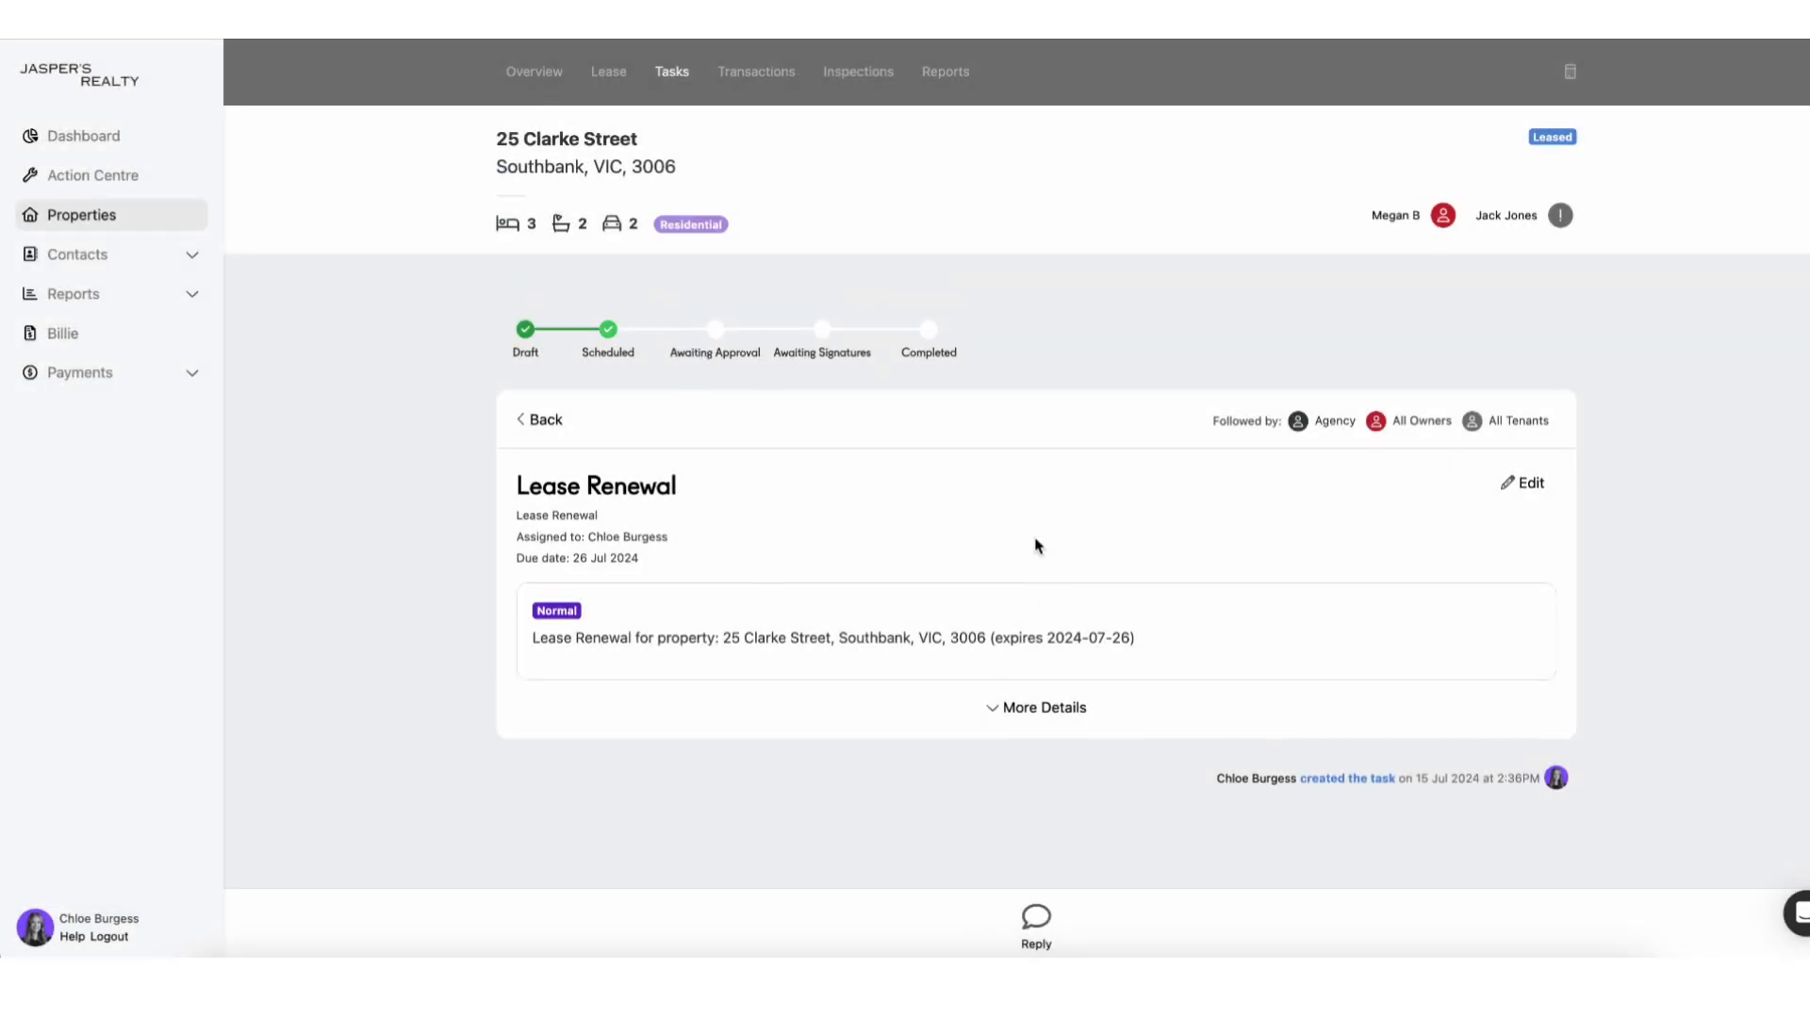
scroll(1802, 641, "down", 2)
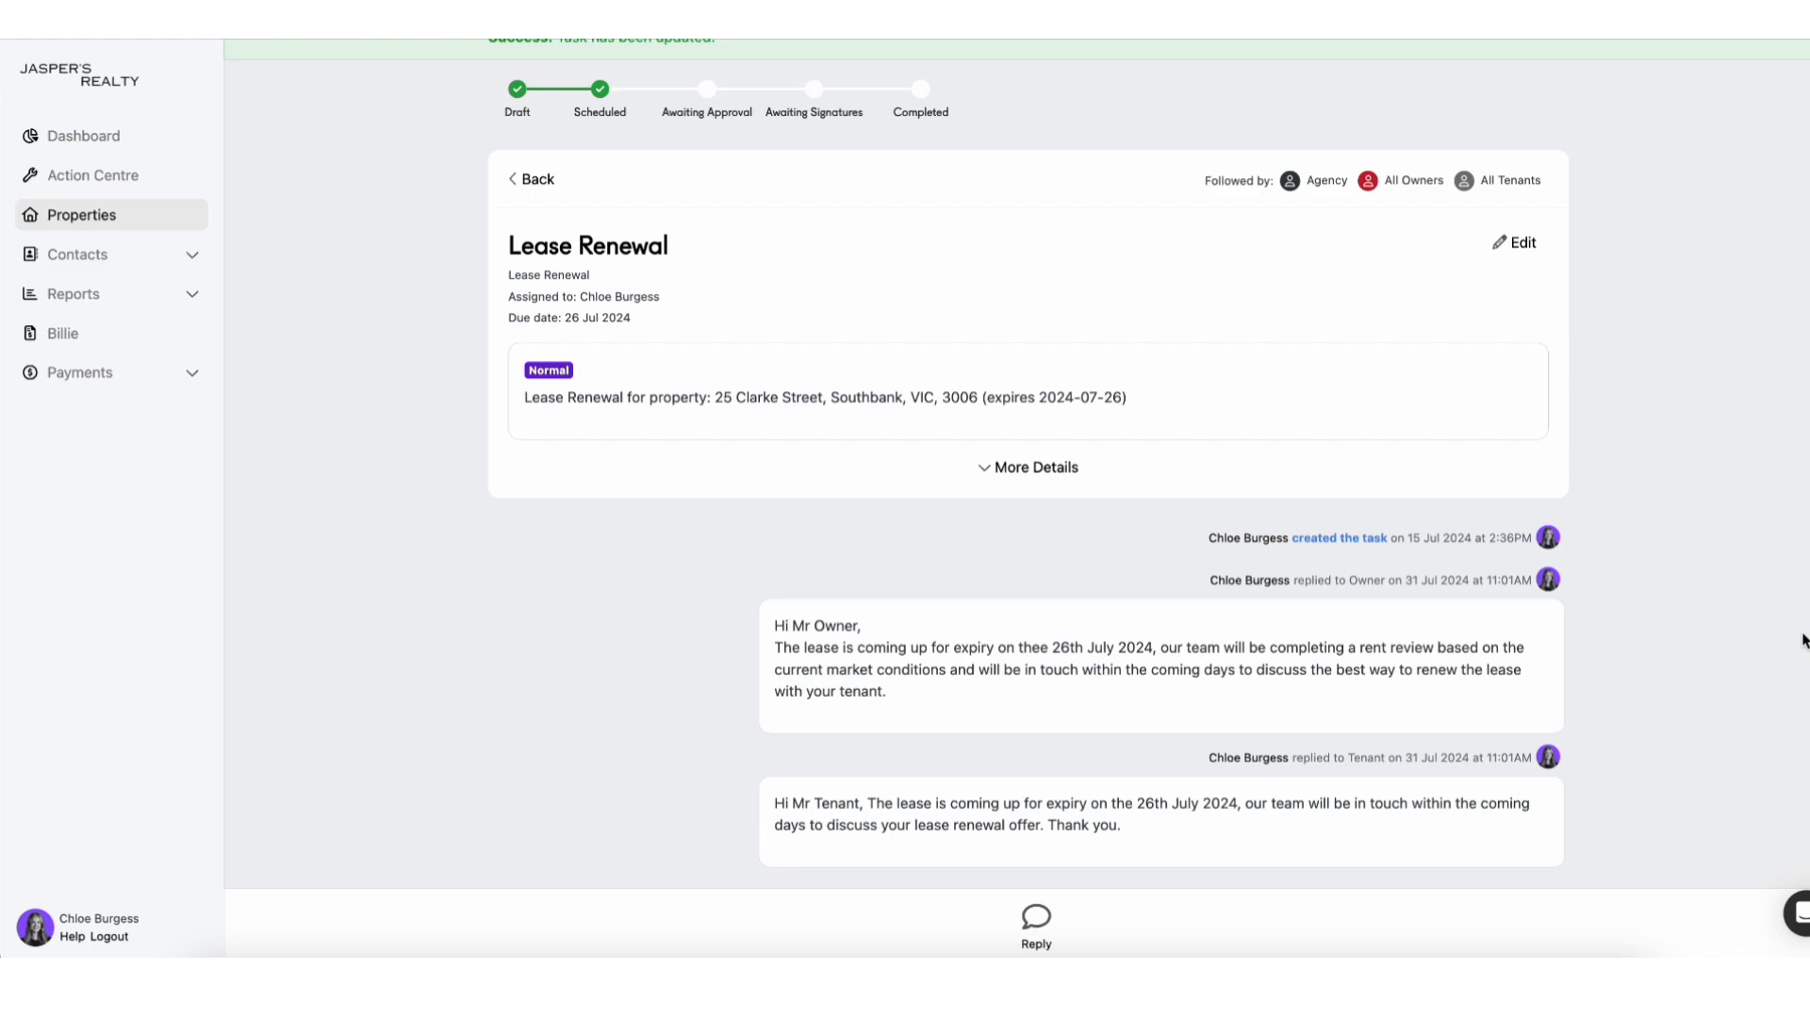
Post an Agency reply: houses go for $900, tenant is $50 below market value.
left_click(1037, 915)
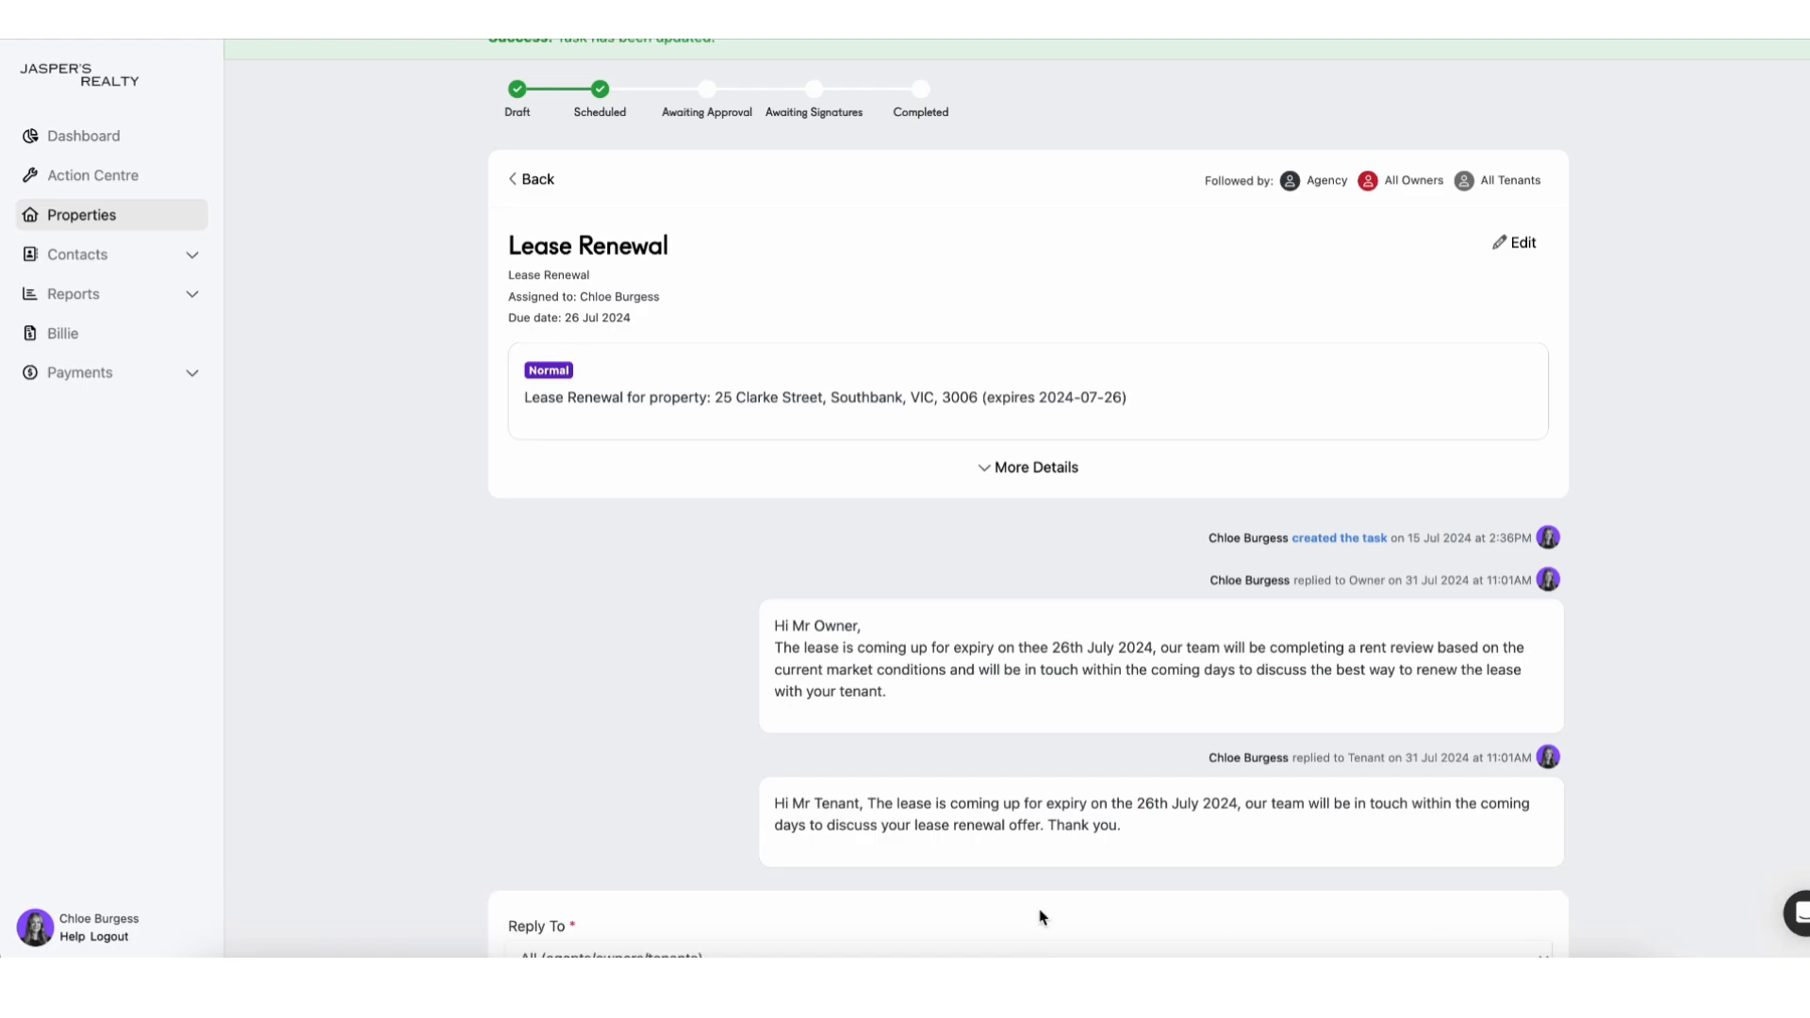
scroll(1040, 916, "down", 4)
left_click(732, 618)
left_click(714, 636)
left_click(672, 749)
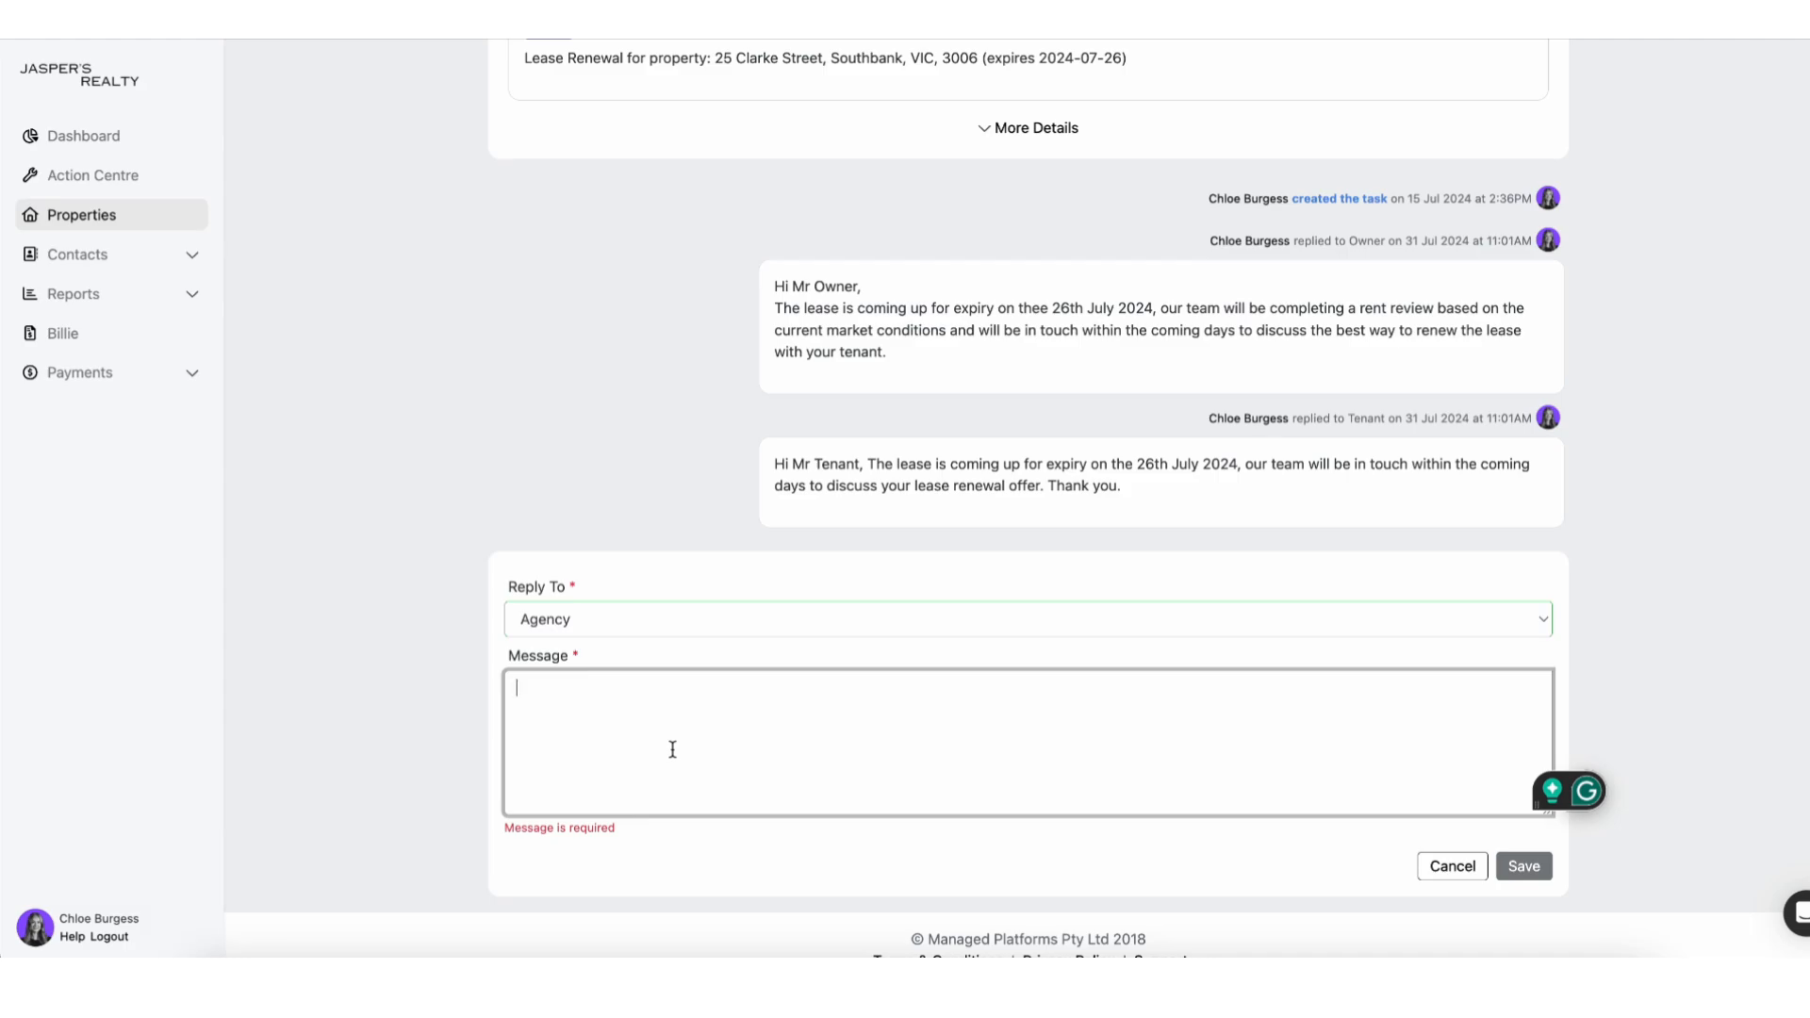
scroll(673, 750, "up", 4)
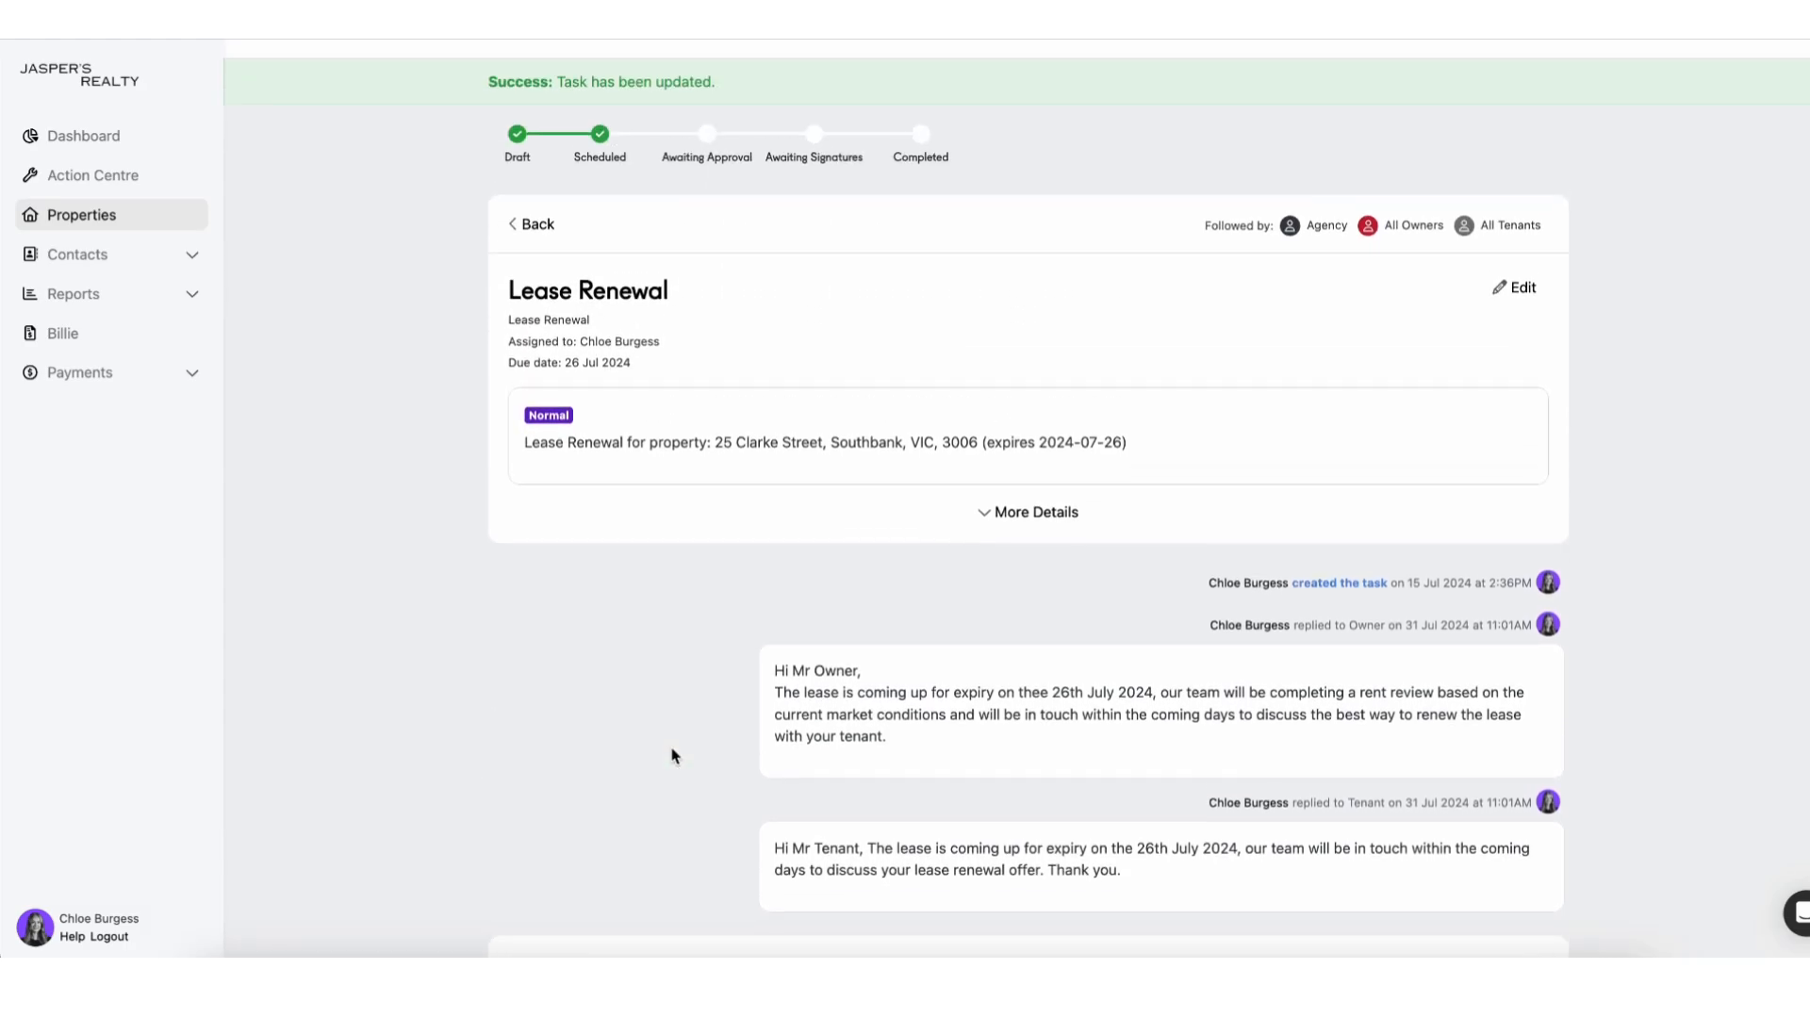
scroll(673, 756, "down", 4)
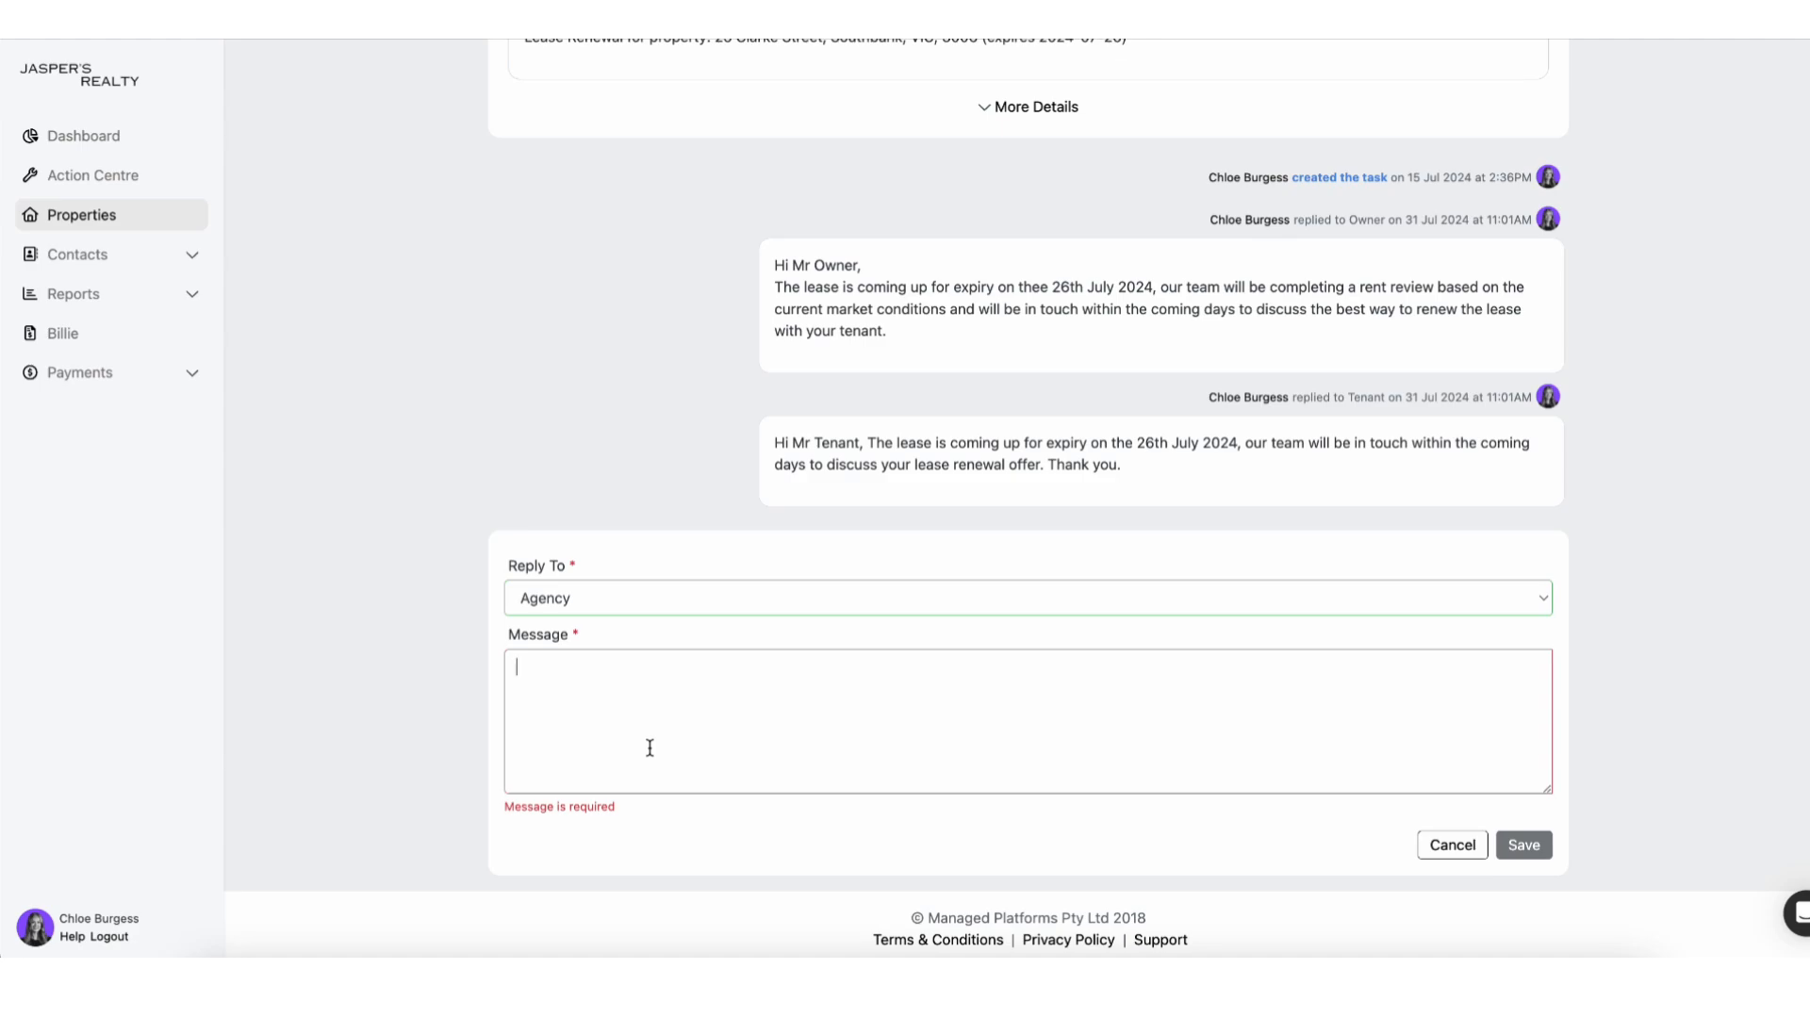
left_click(650, 748)
type("Based on the c")
type("urrent market, hous")
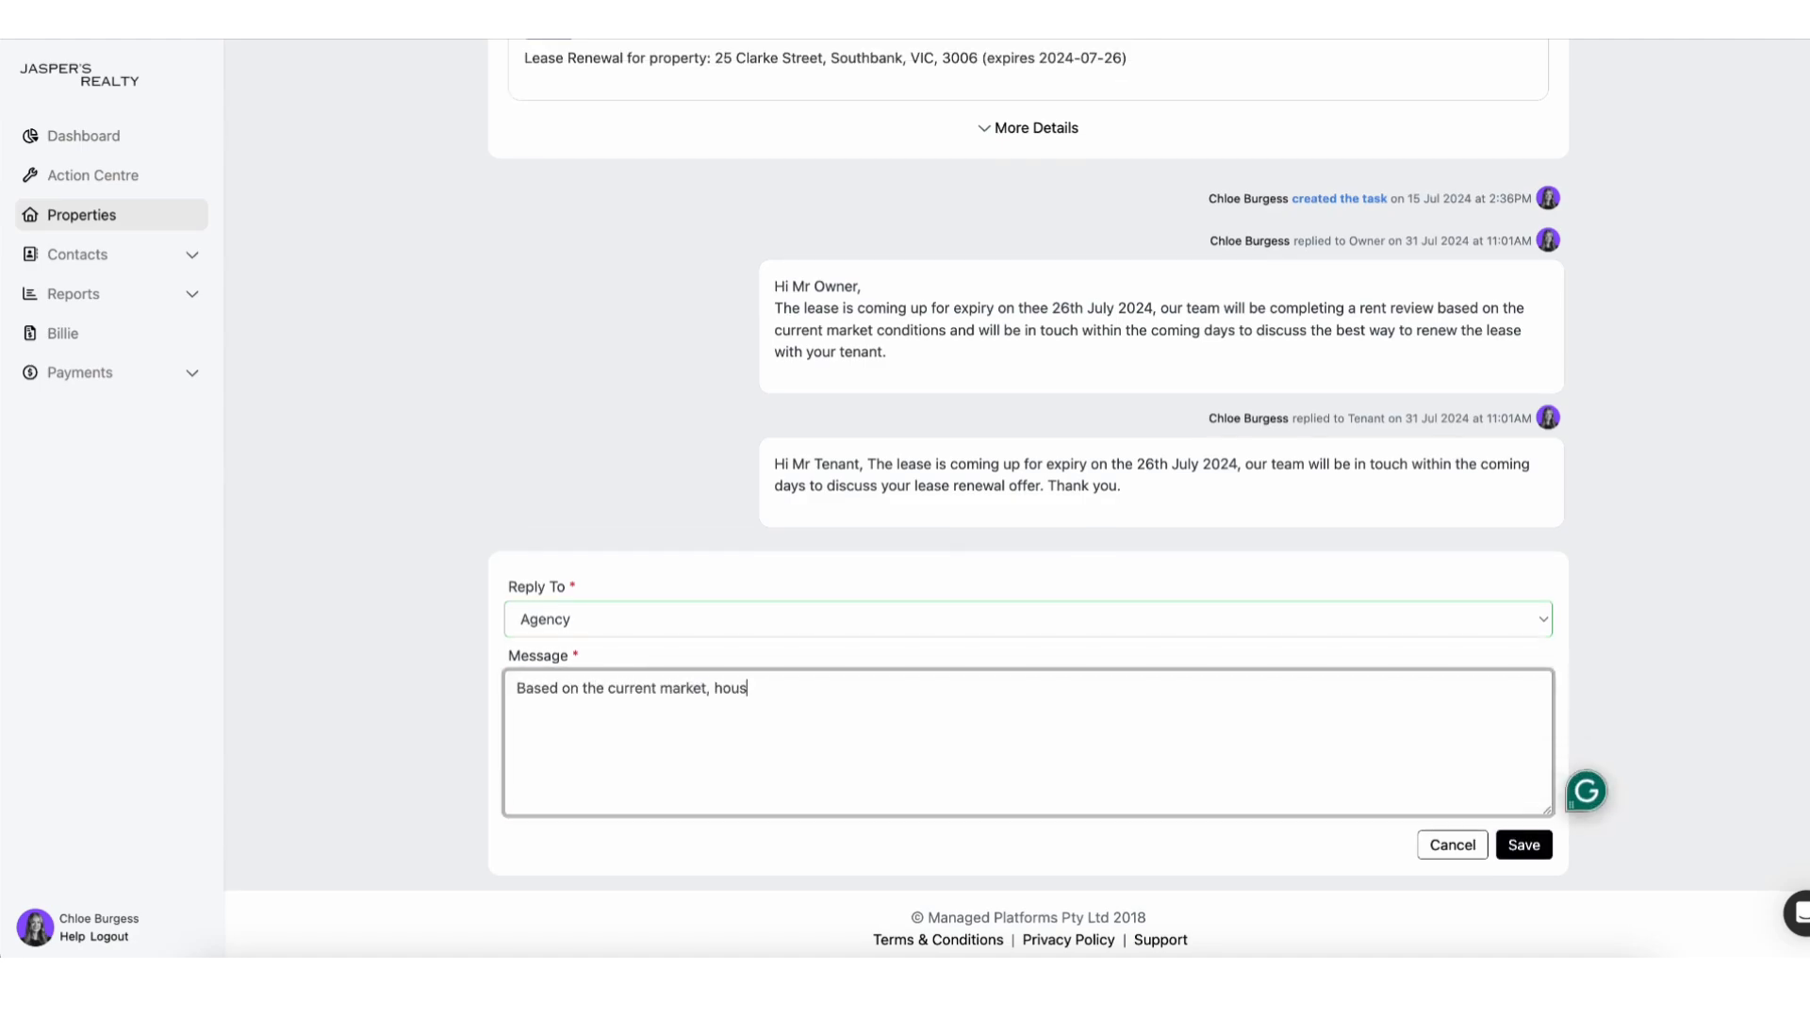
type("es are going for $900, the tenant is $")
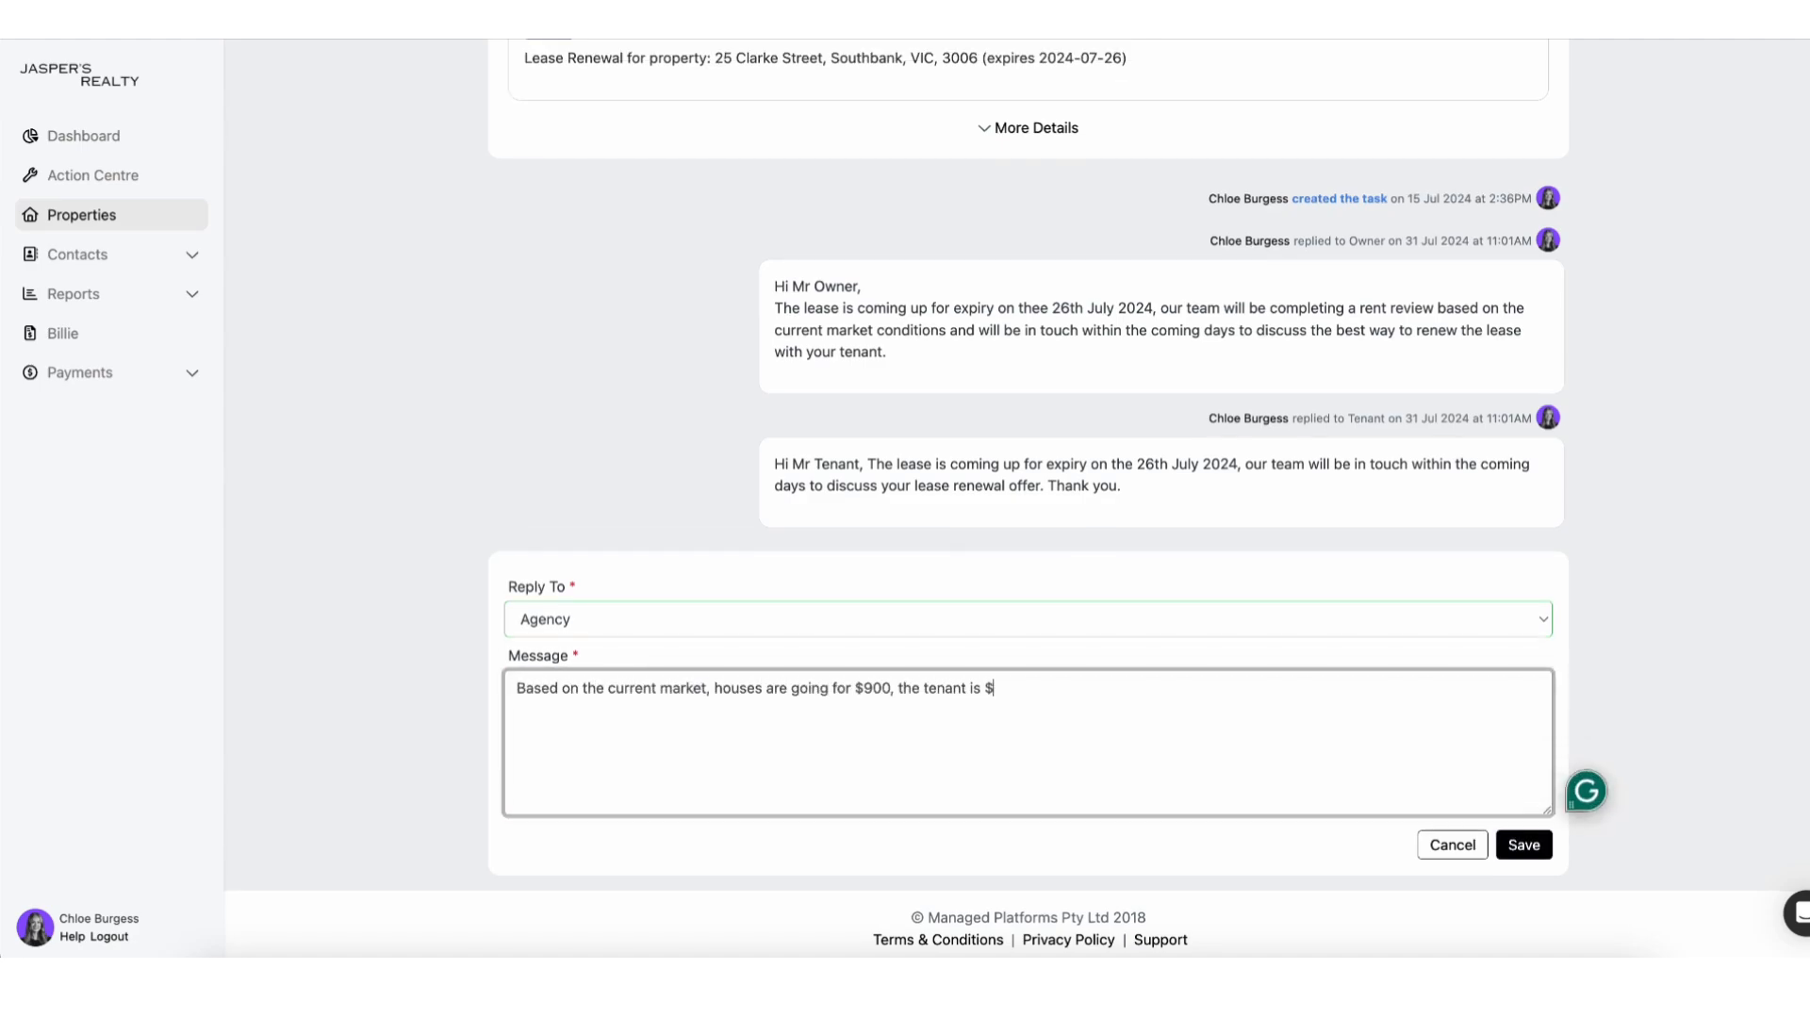
type("50 below Market Value, I will be suggesting to the owner a $50 rent increase.")
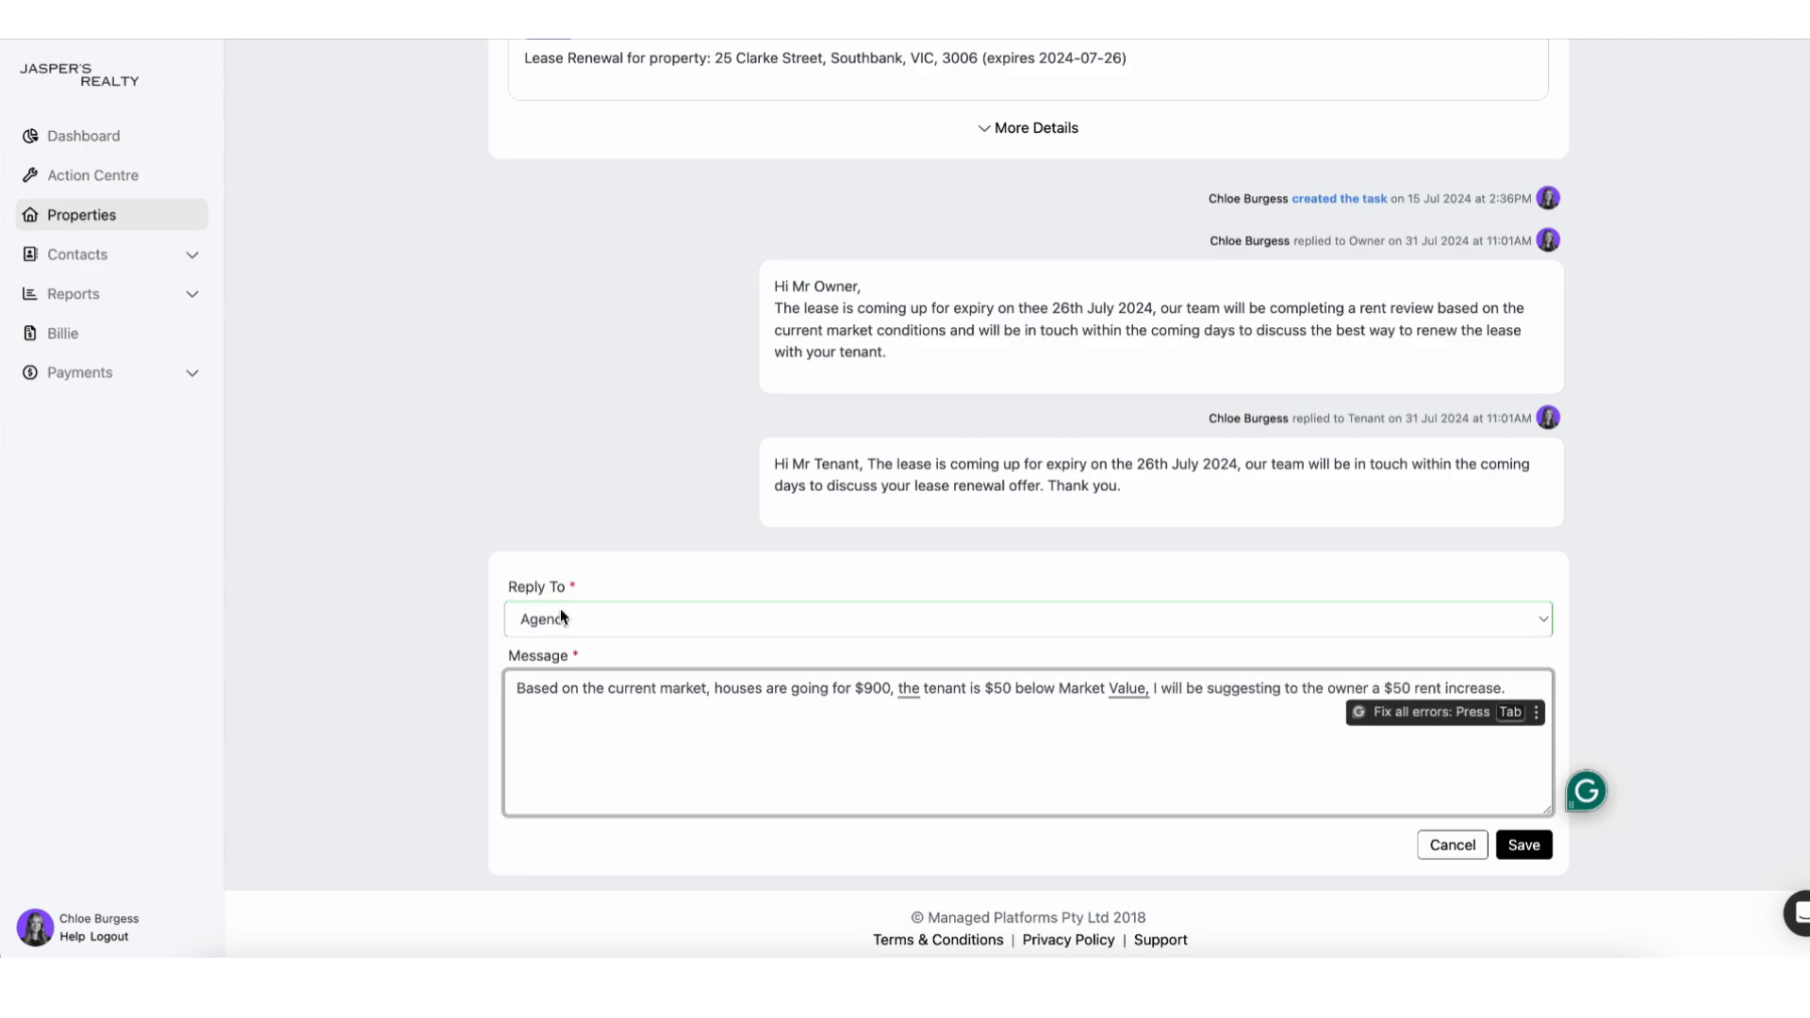
left_click(1524, 845)
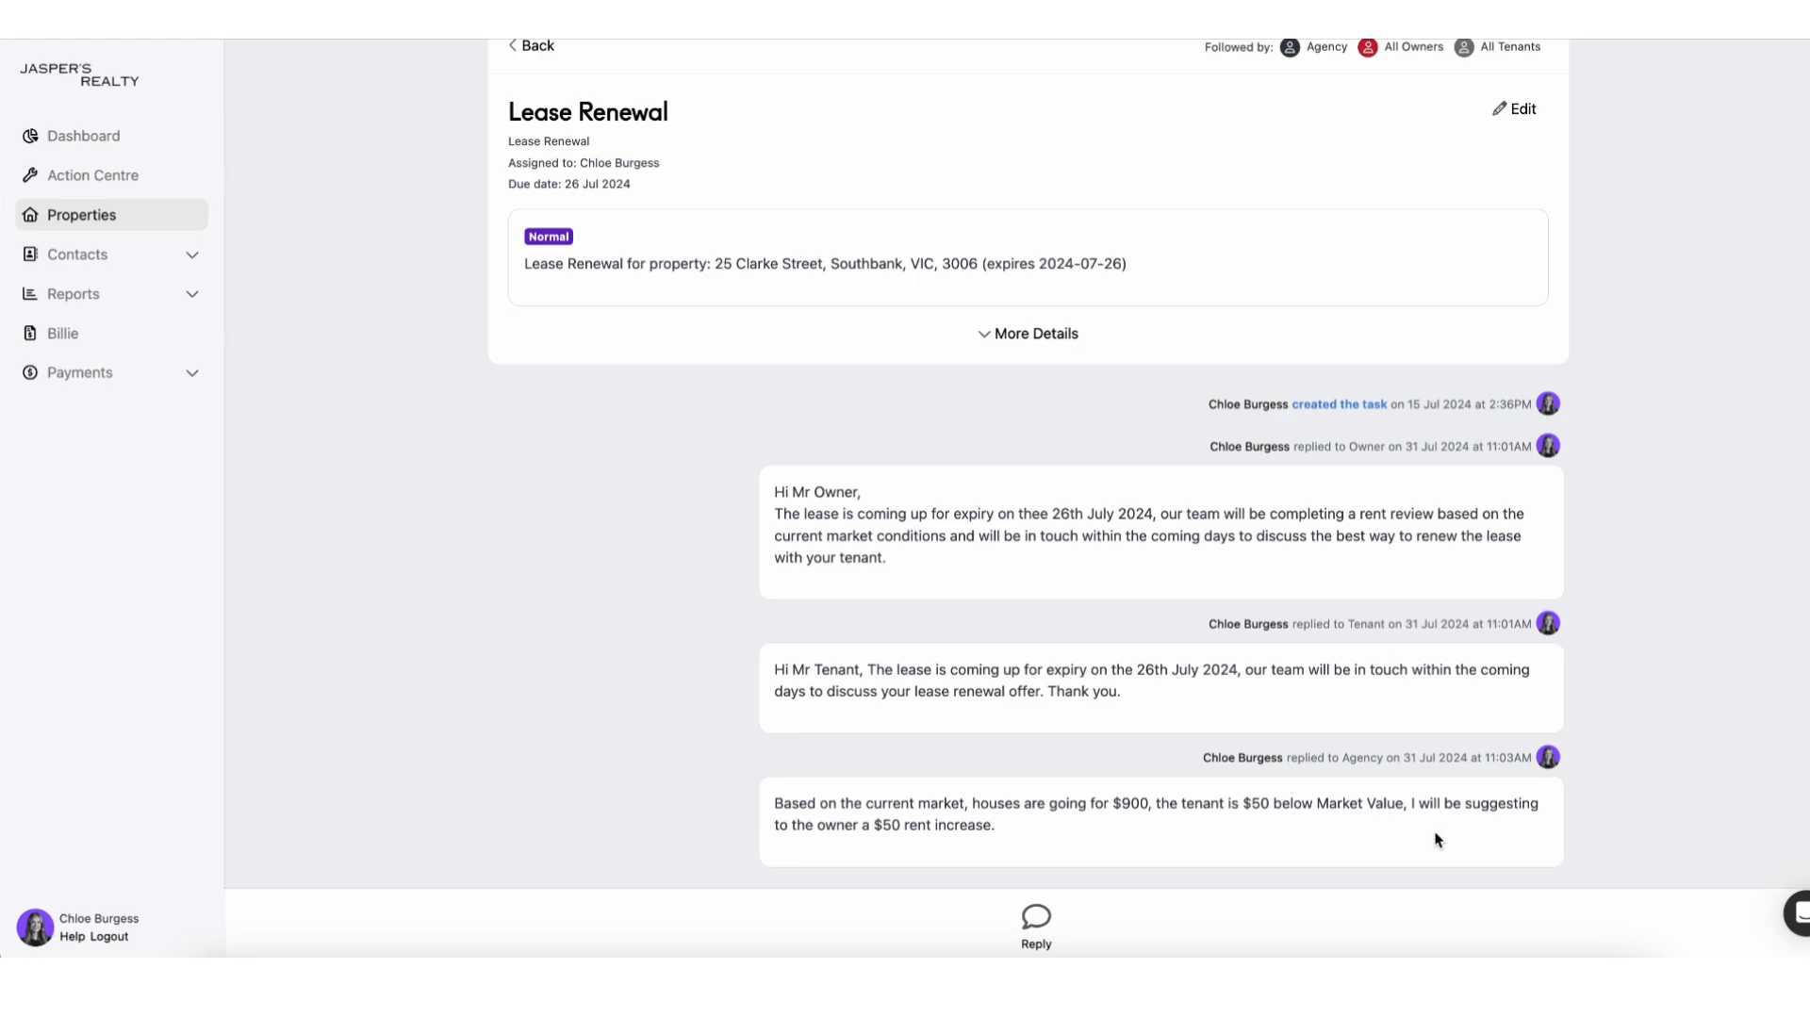
Set the renewal to Awaiting Approval, confirm, and return to the Action Centre task list.
scroll(1332, 749, "up", 3)
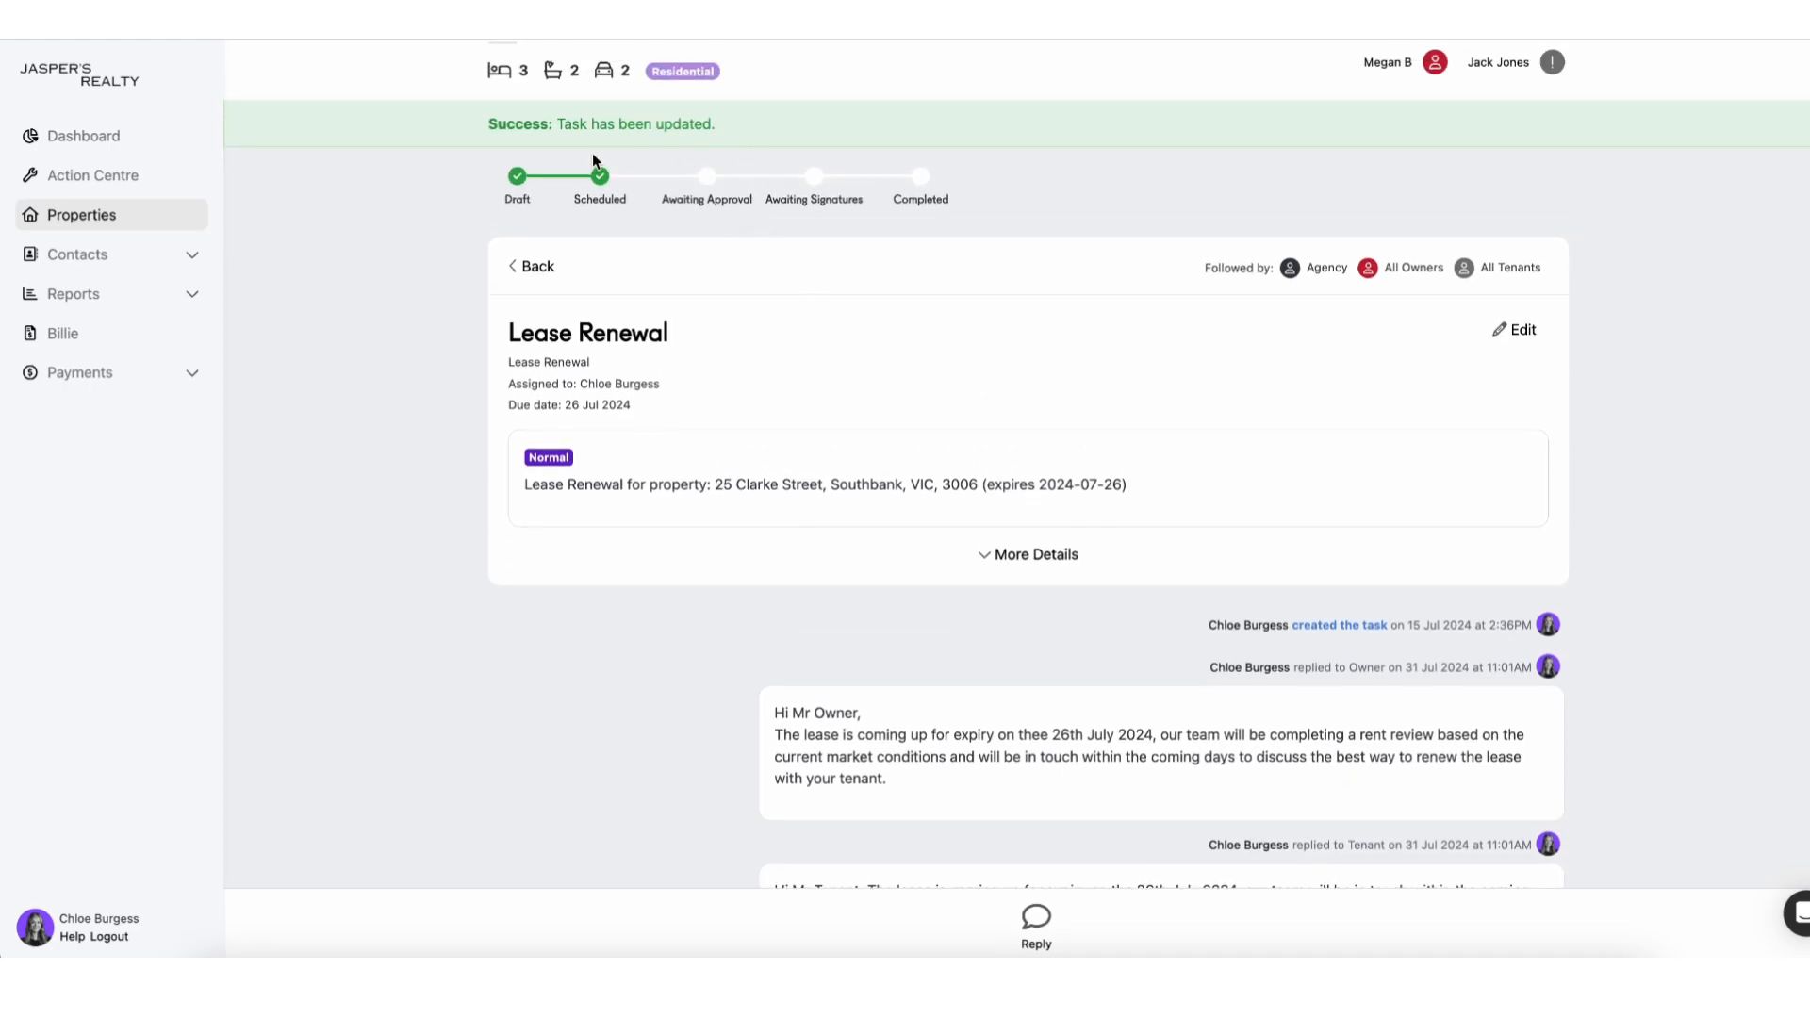
left_click(714, 179)
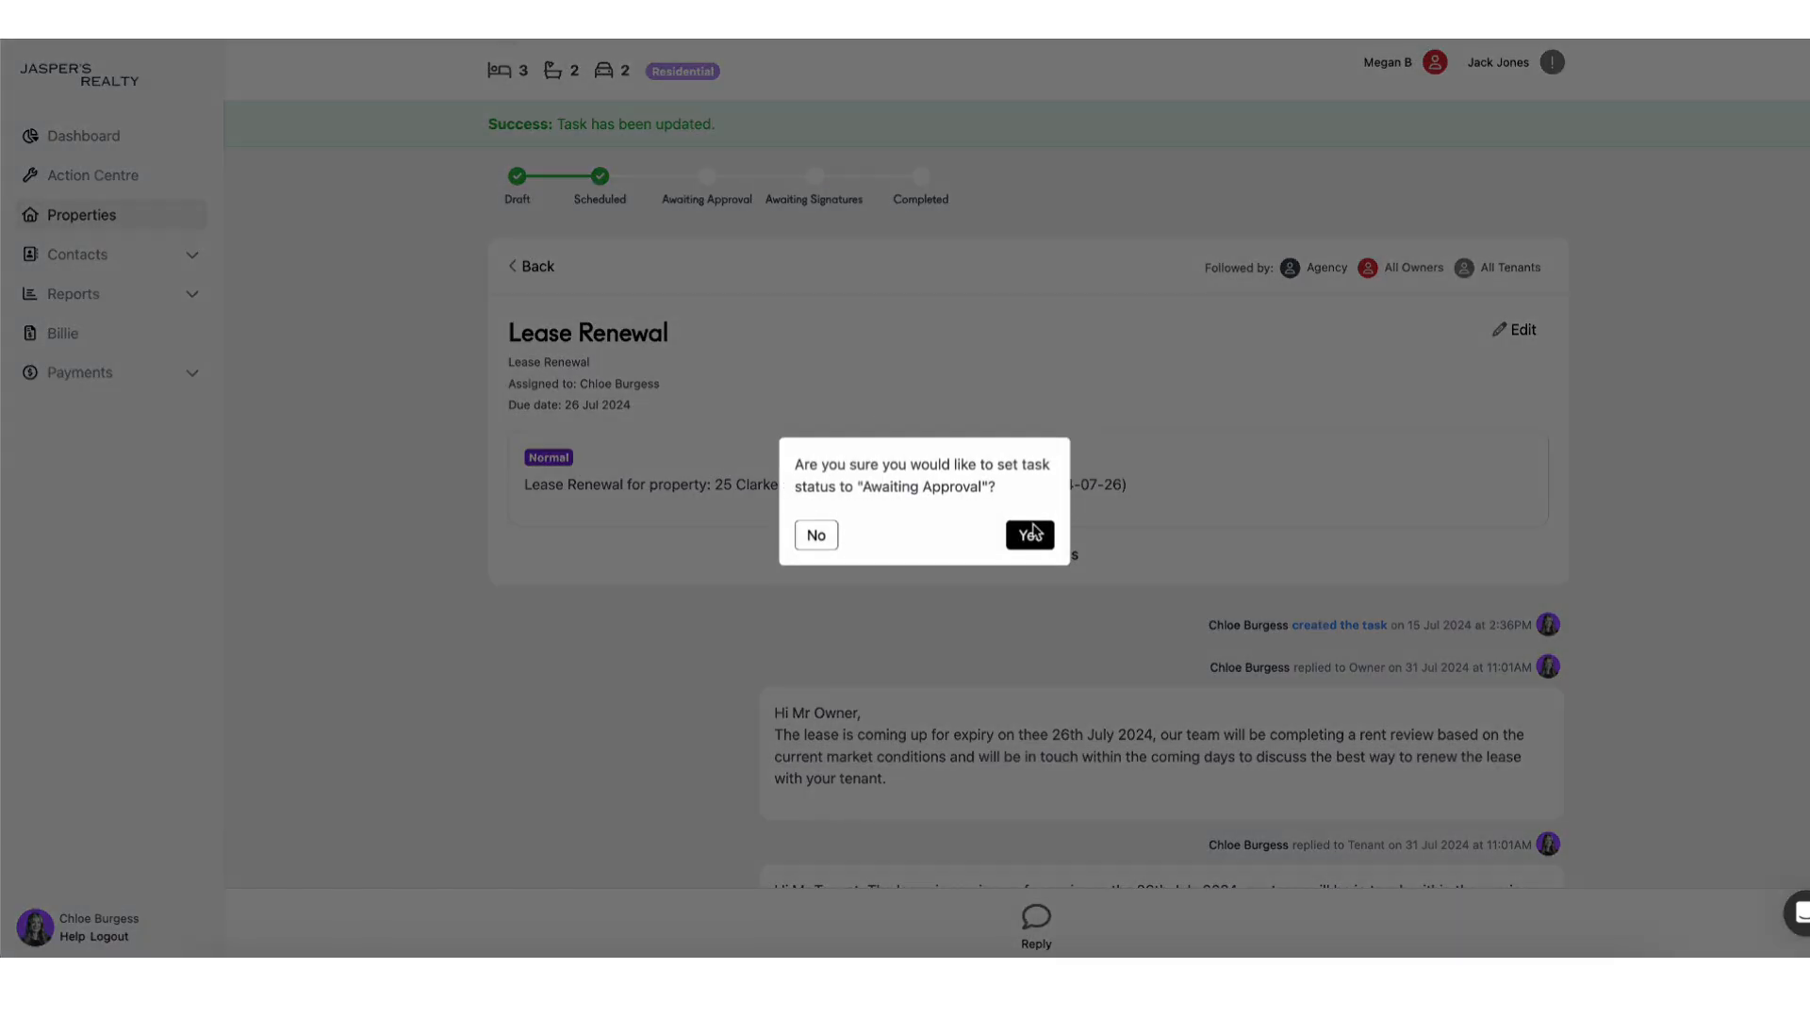
left_click(1042, 547)
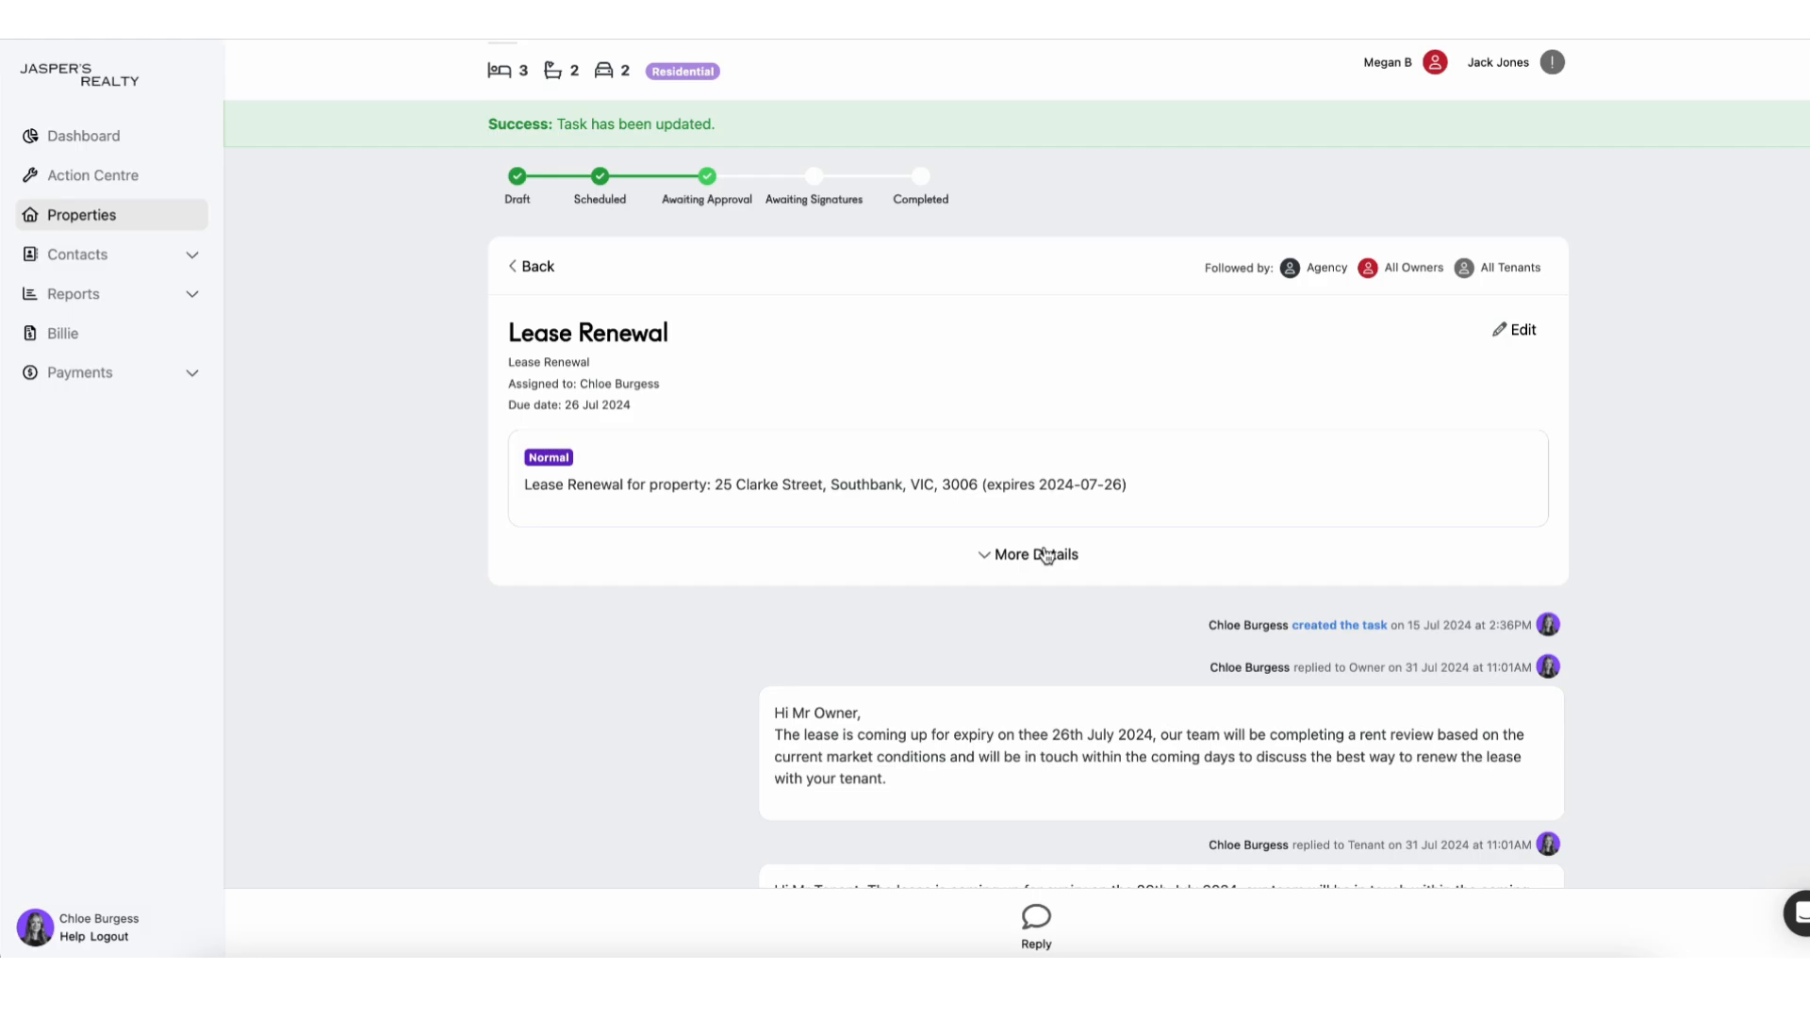
left_click(115, 179)
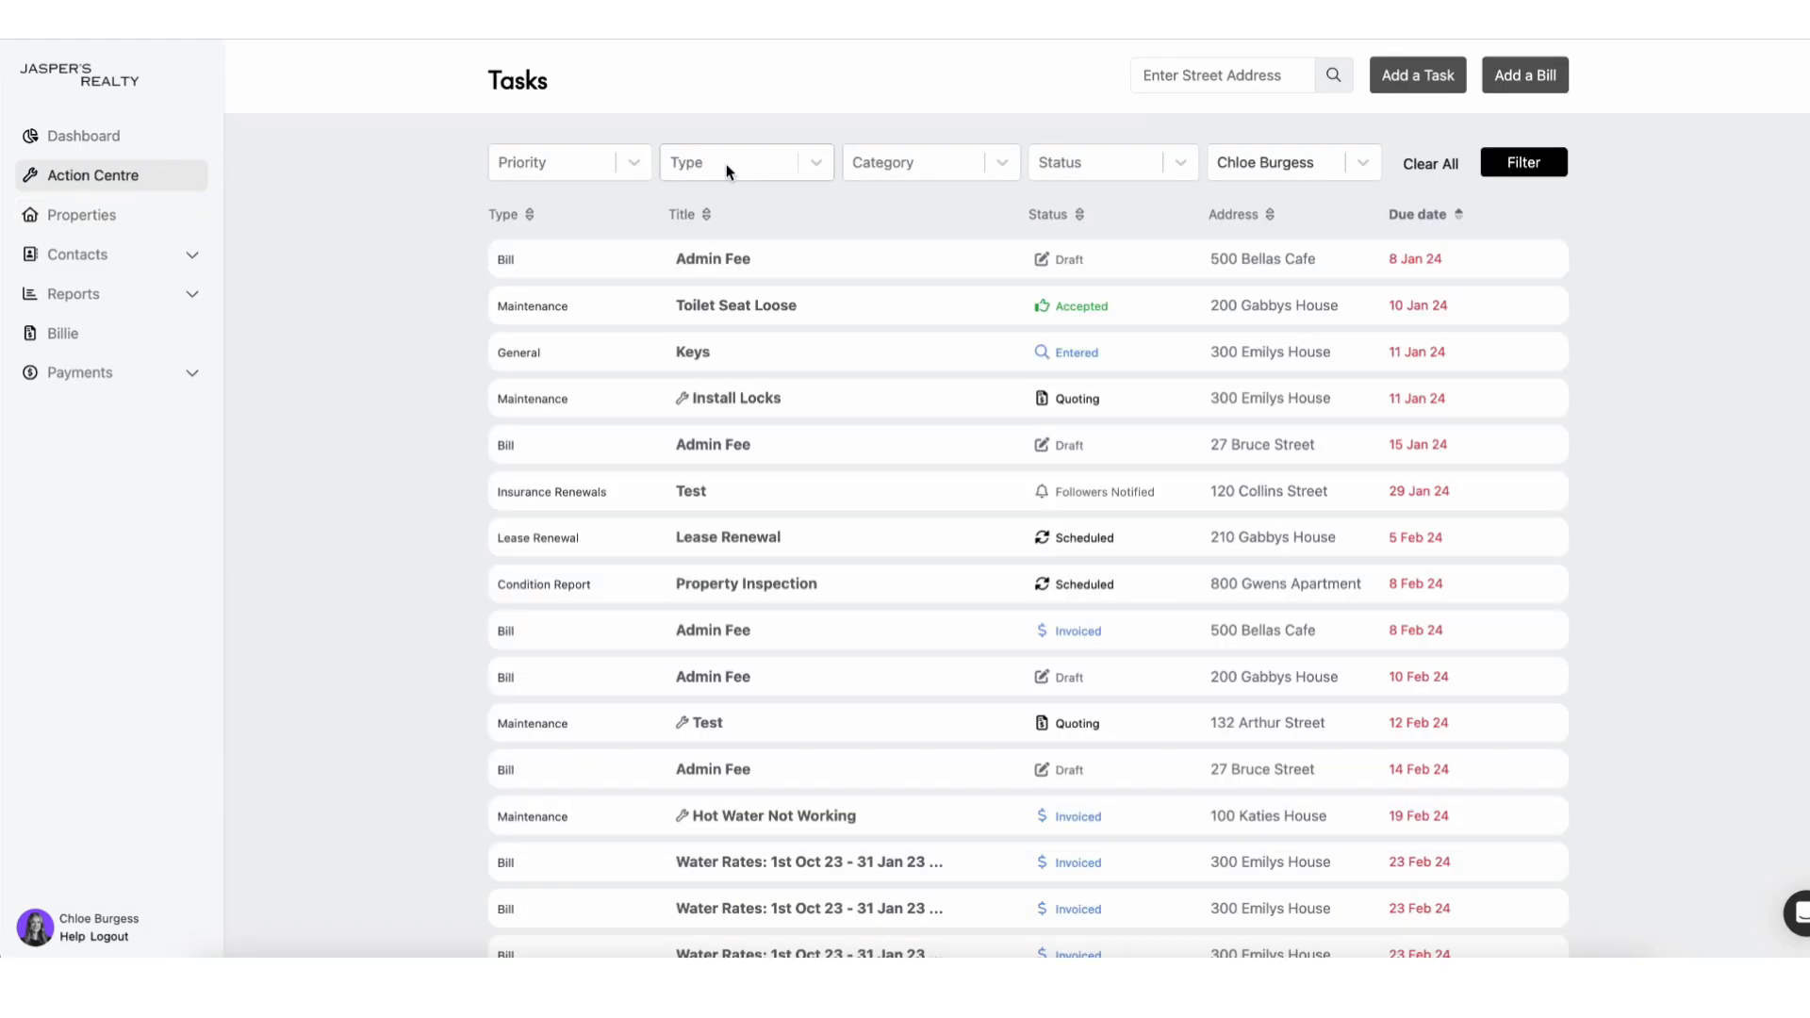
left_click(731, 166)
type("leas")
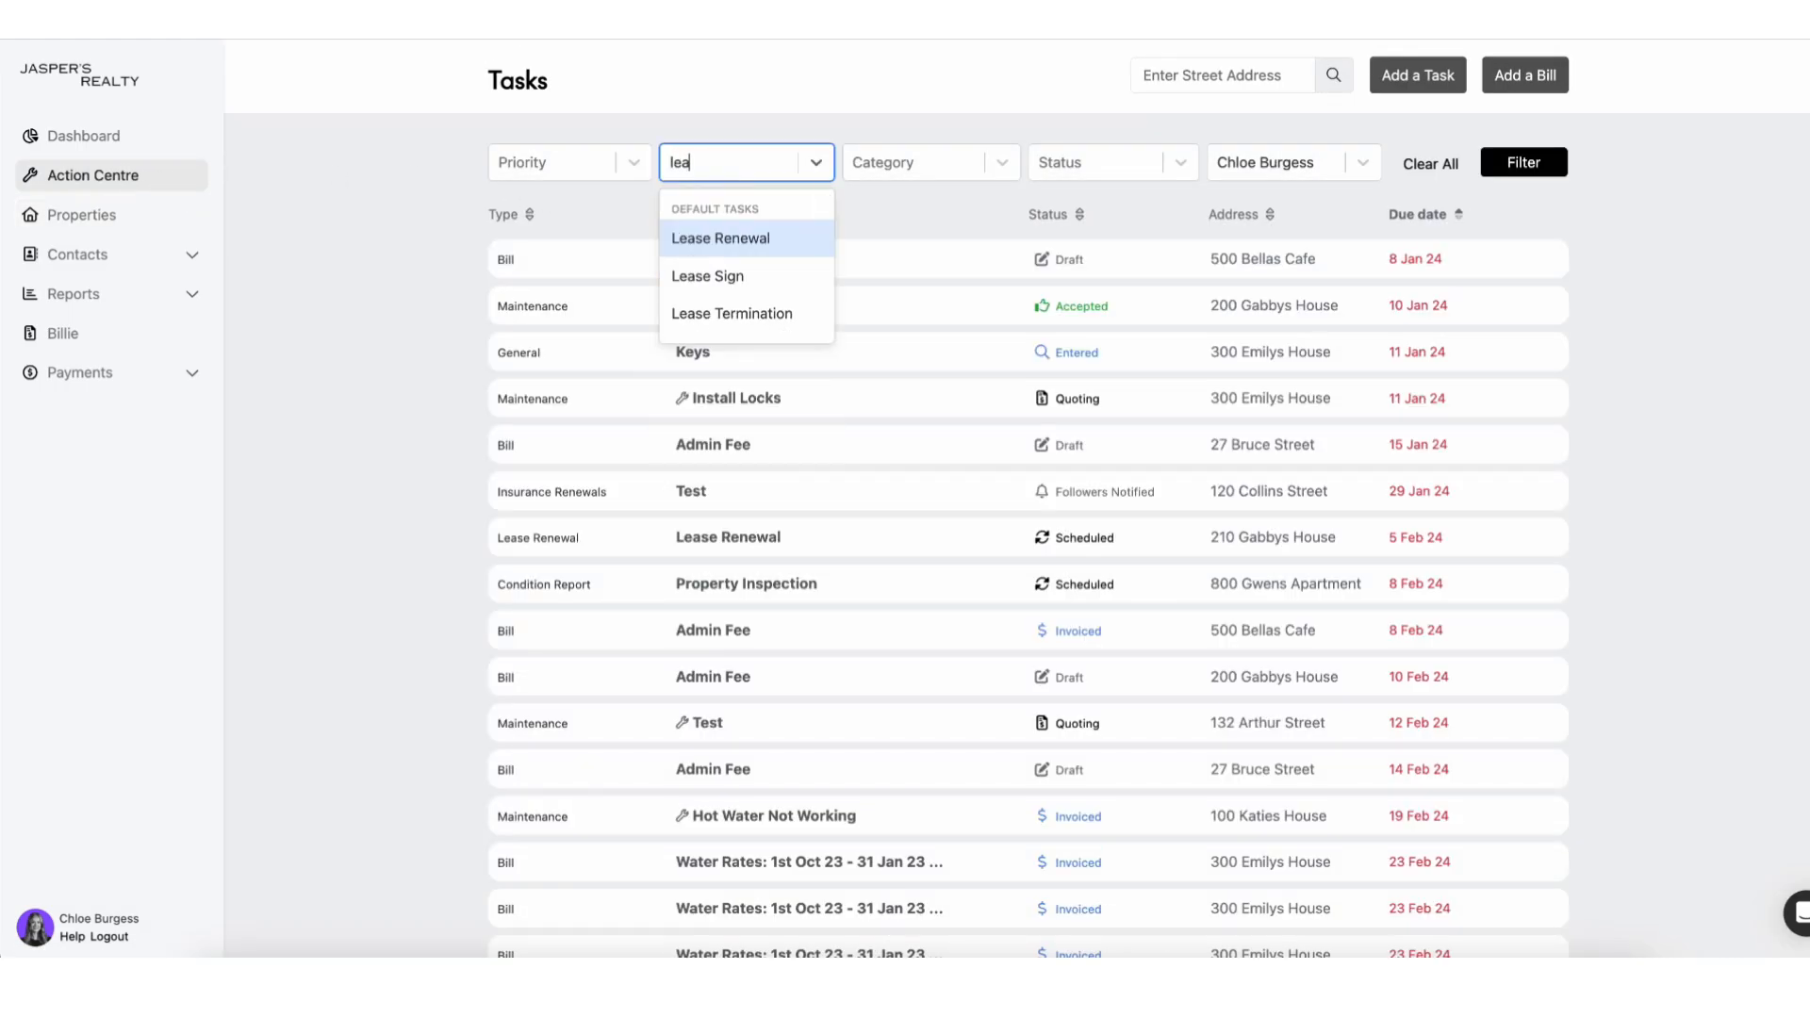
left_click(737, 239)
left_click(1523, 163)
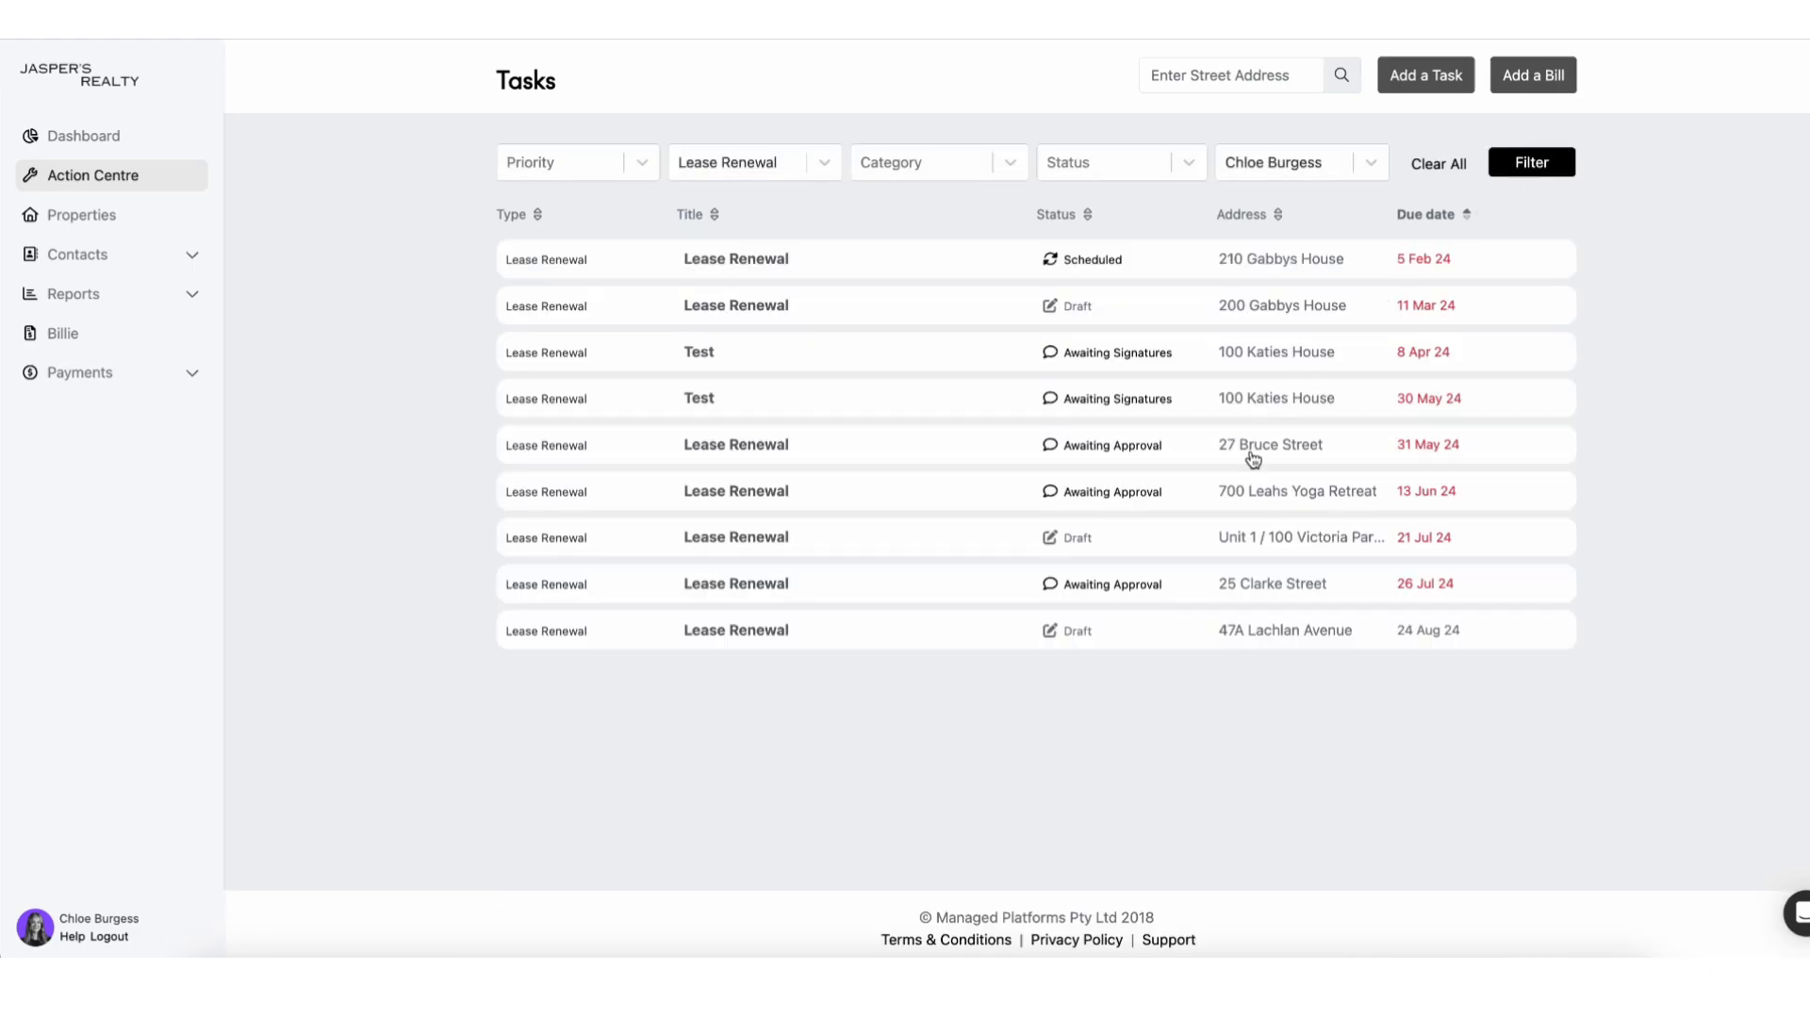
left_click(1146, 150)
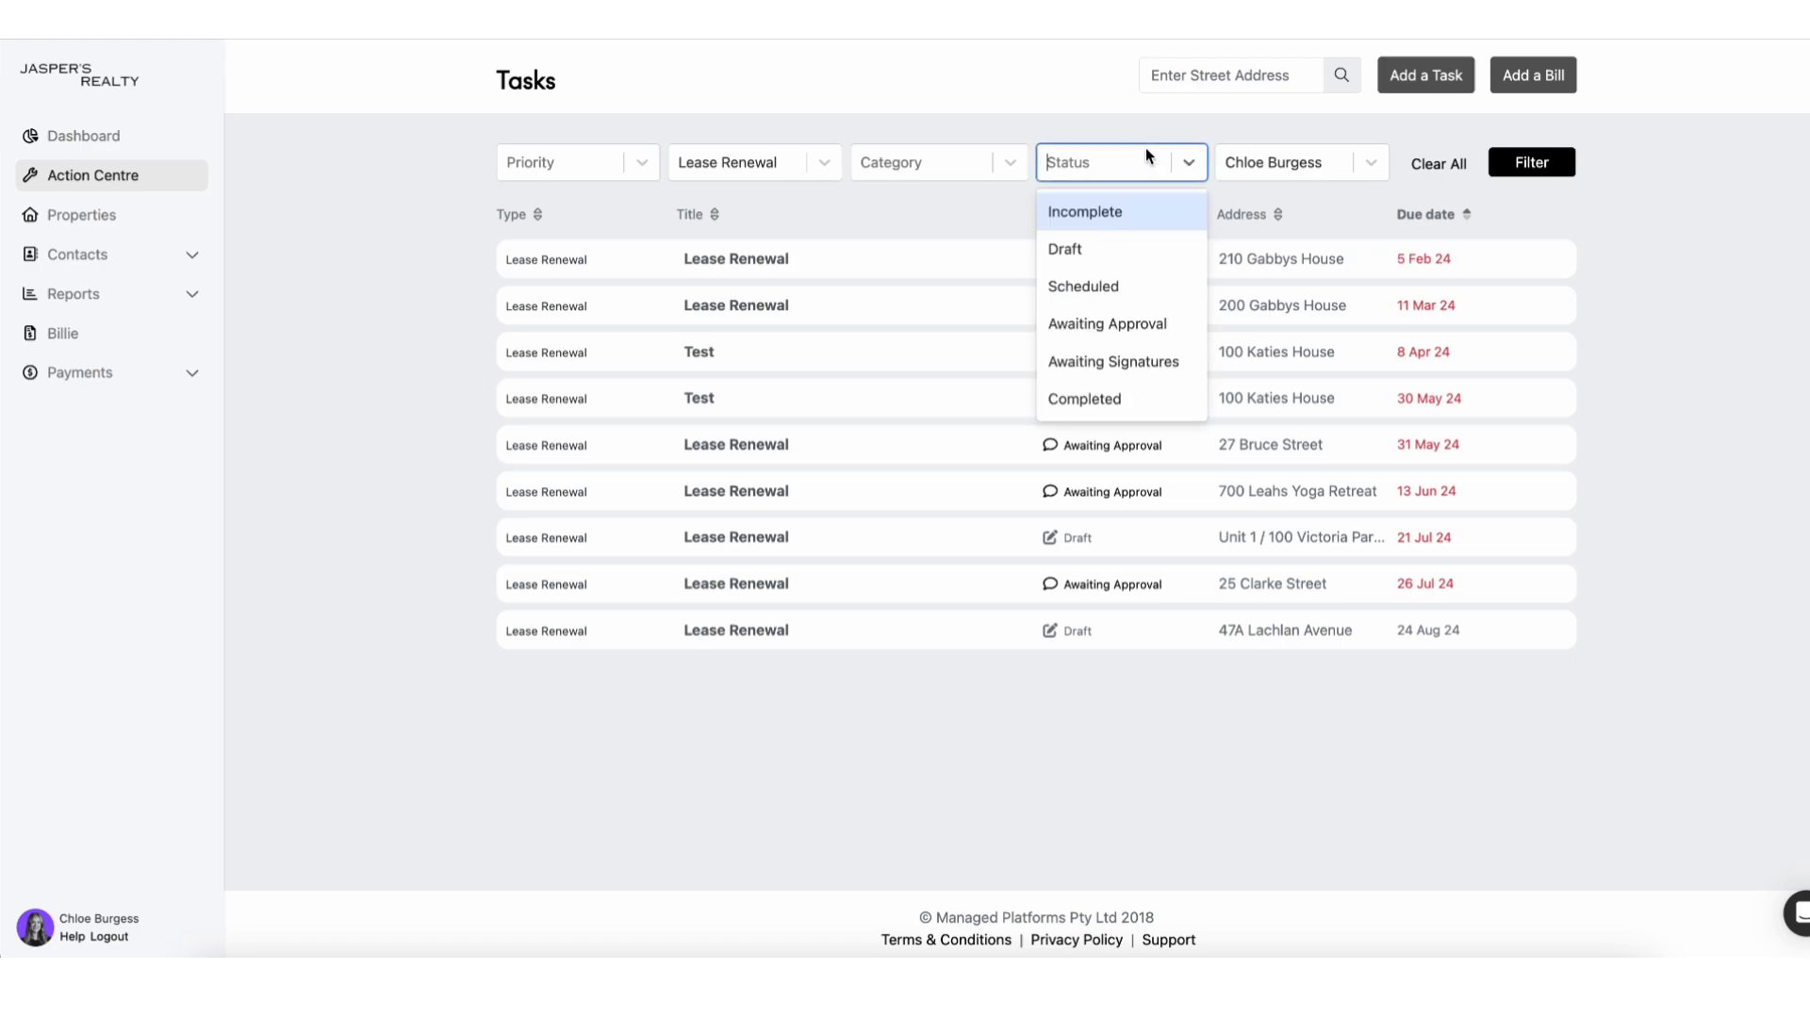
left_click(1139, 323)
left_click(1540, 160)
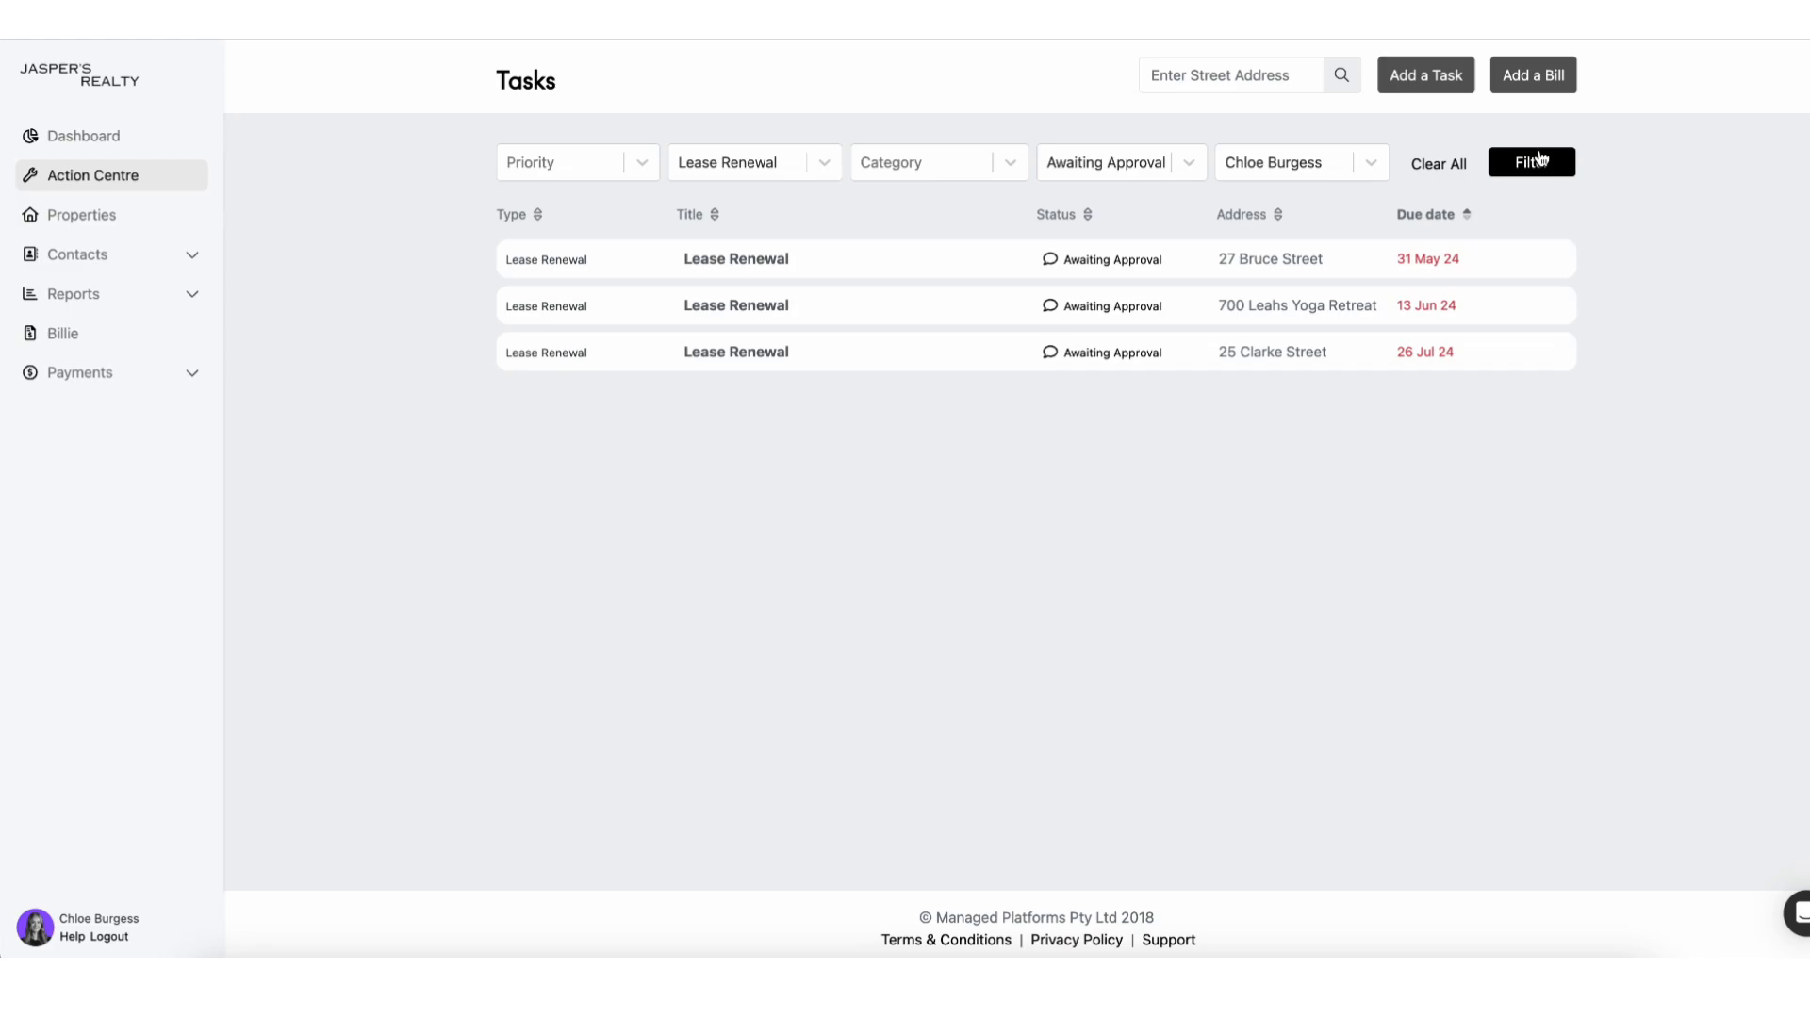
left_click(1306, 356)
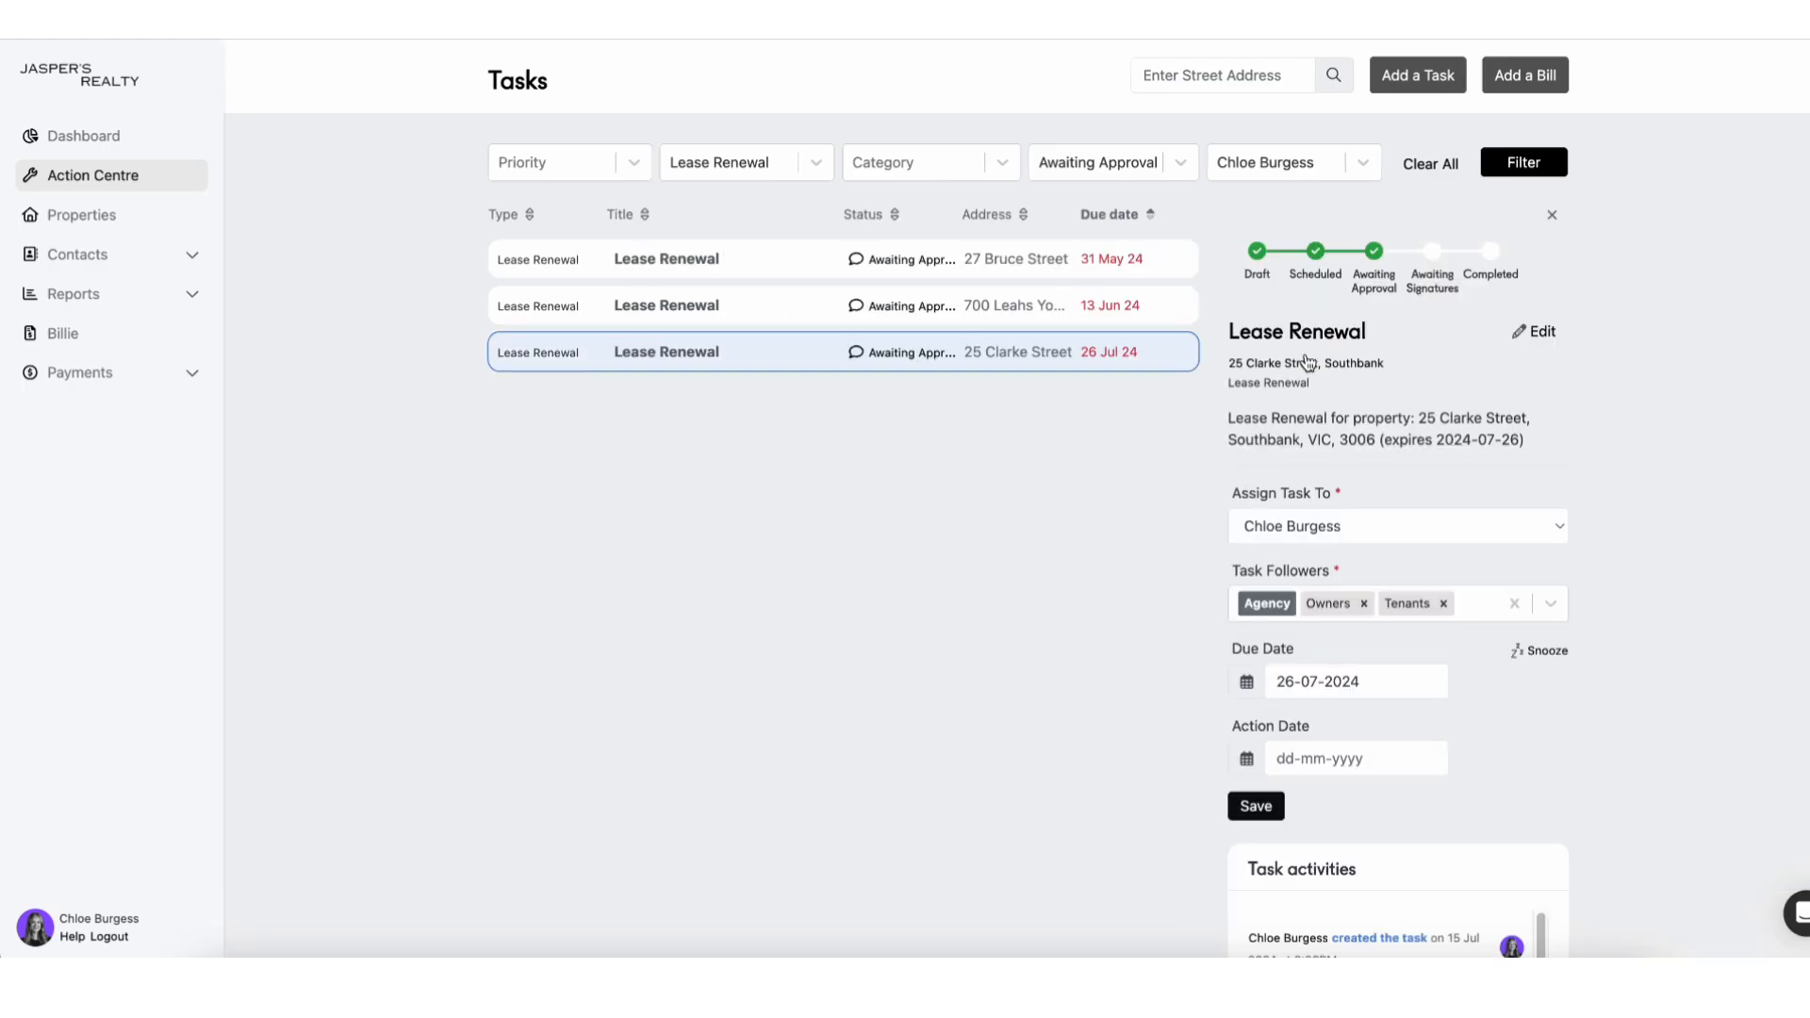
left_click(1308, 344)
scroll(1307, 344, "down", 4)
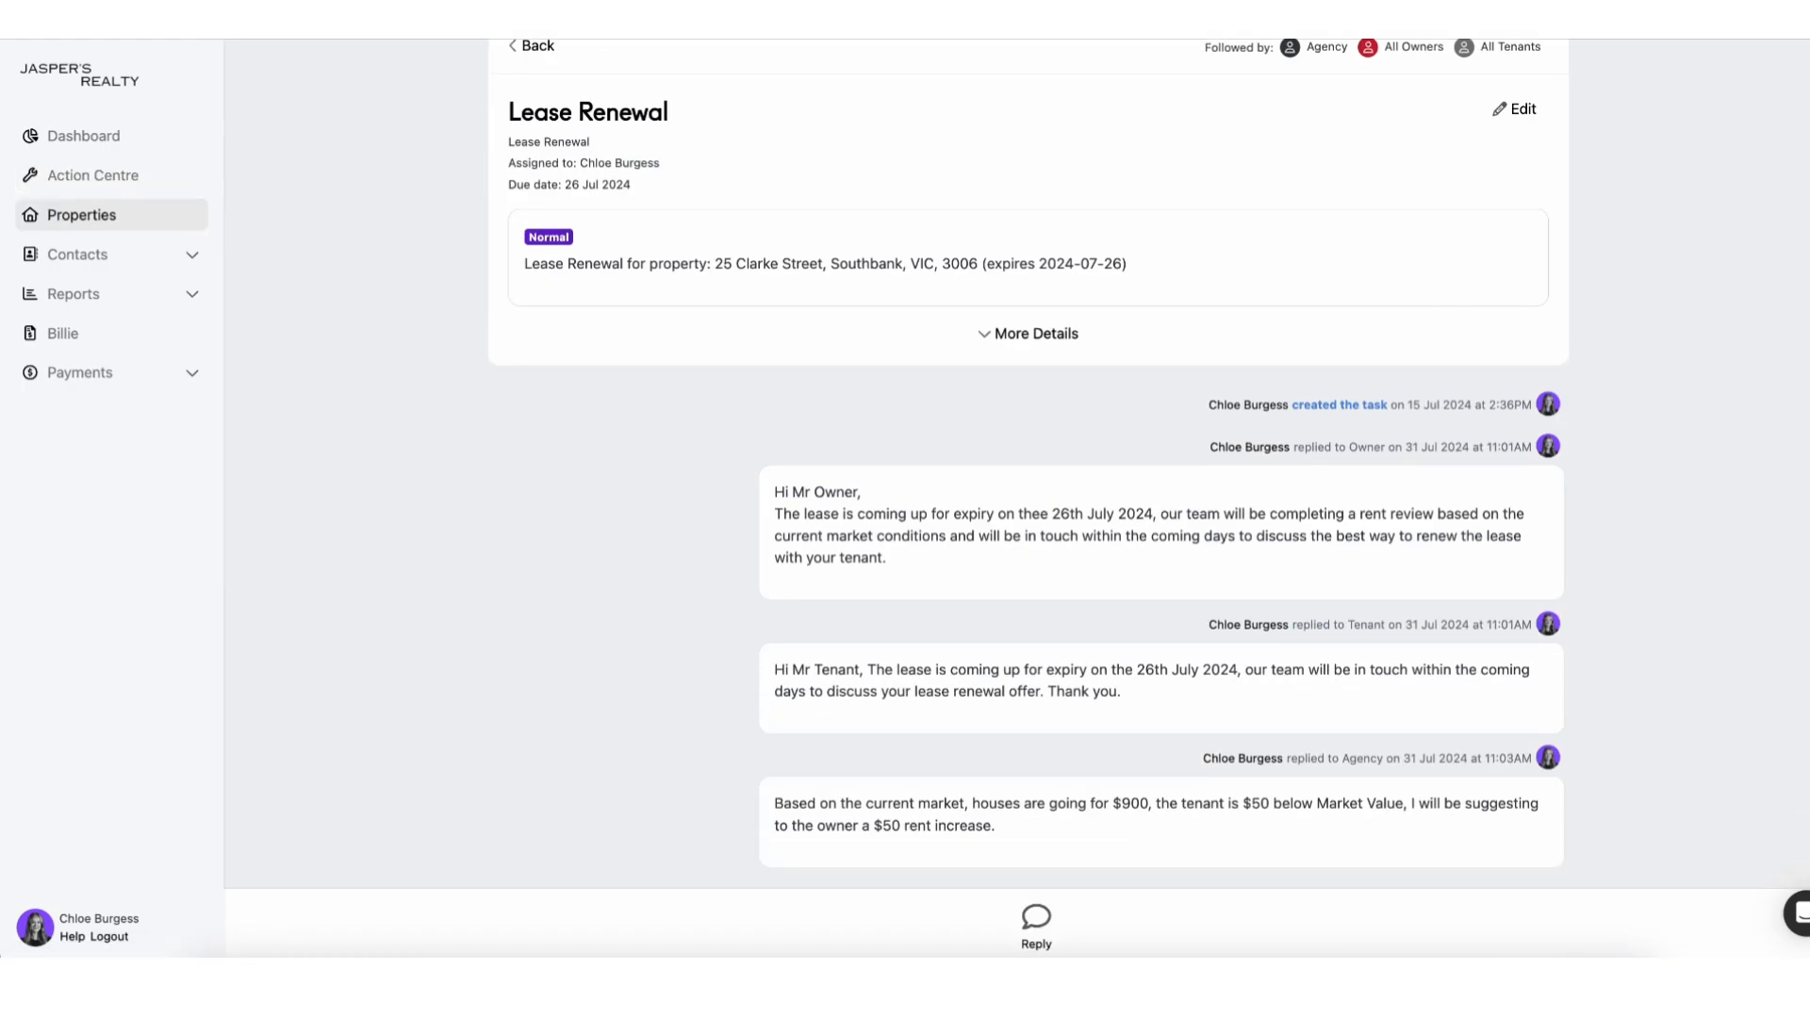
scroll(1027, 462, "up", 2)
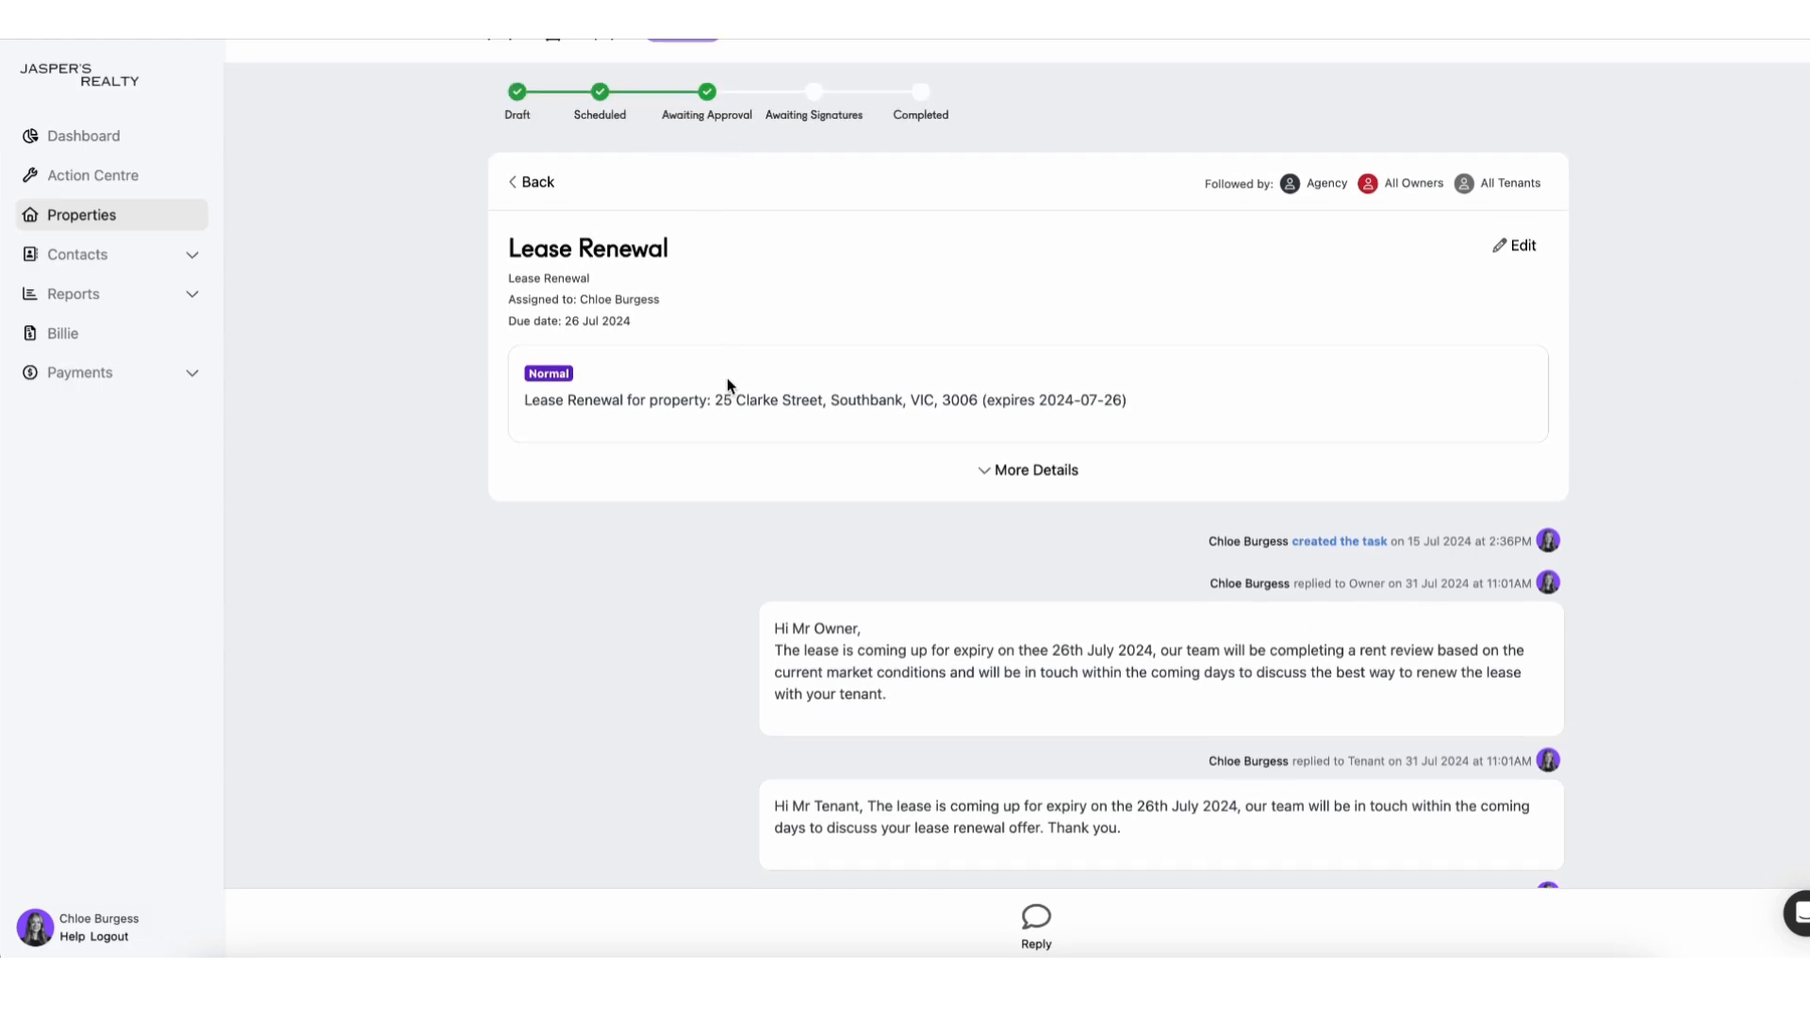
scroll(727, 386, "down", 2)
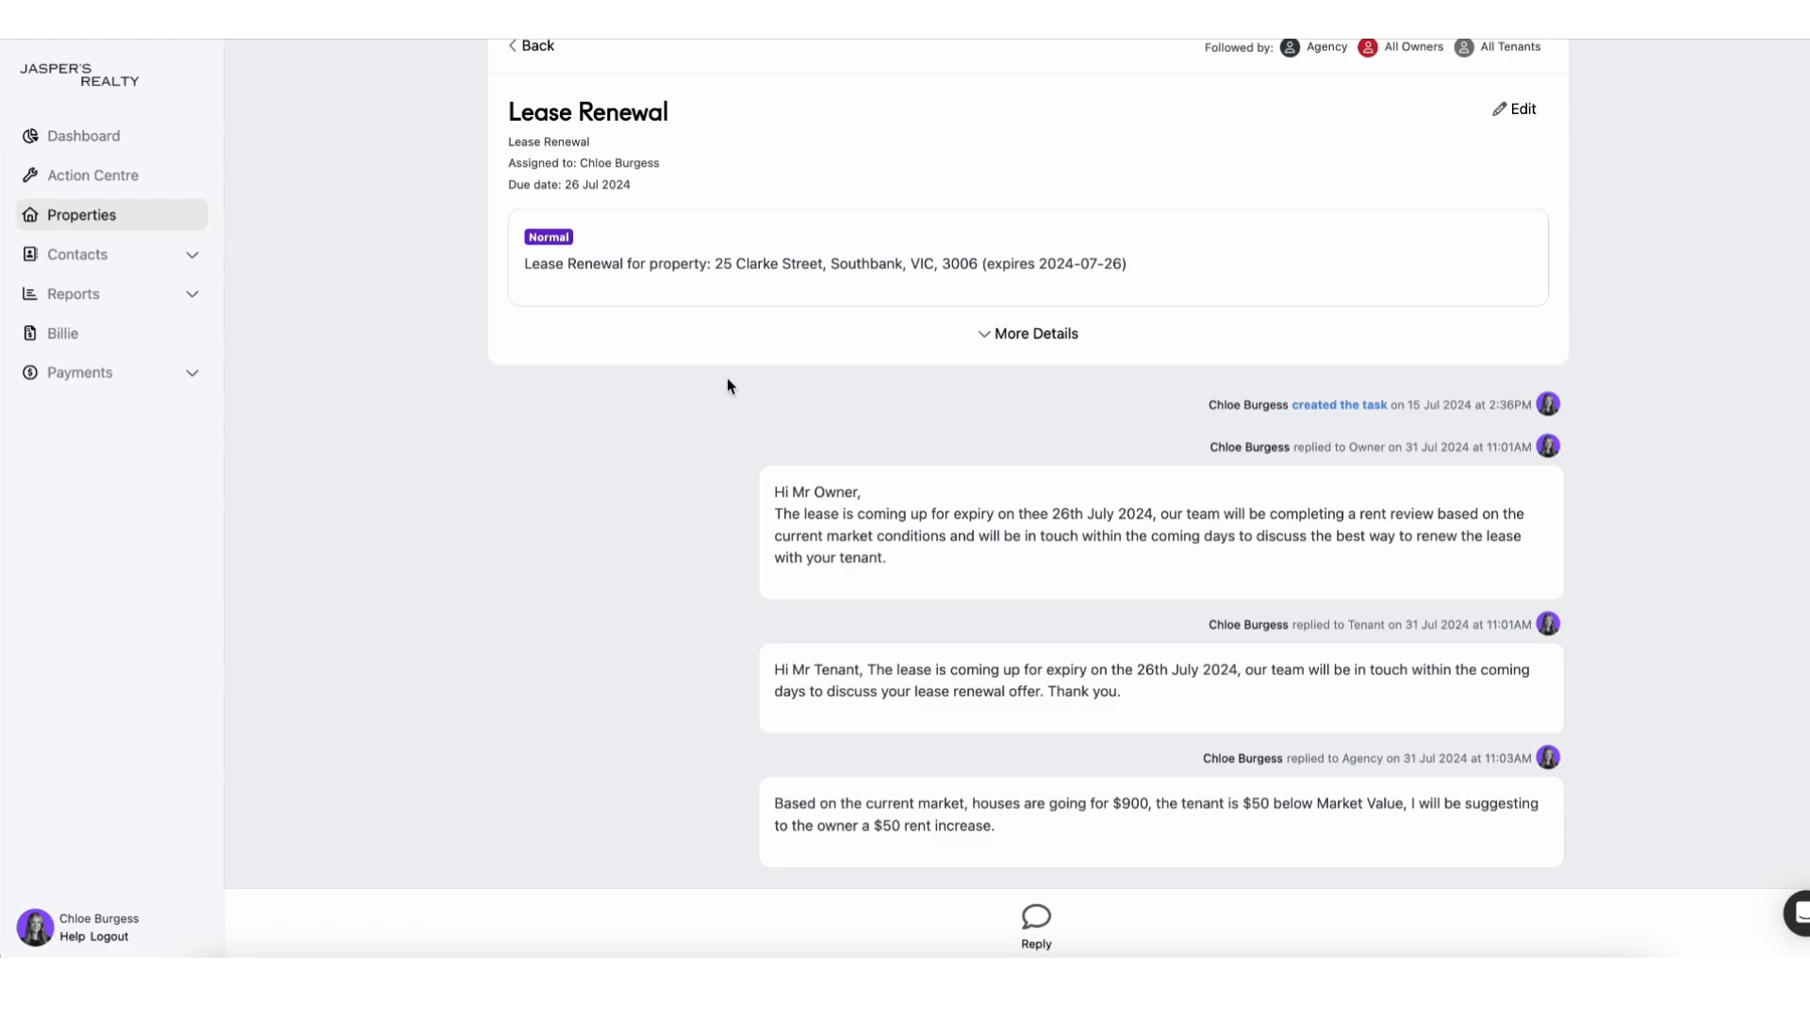
scroll(1537, 845, "down", 2)
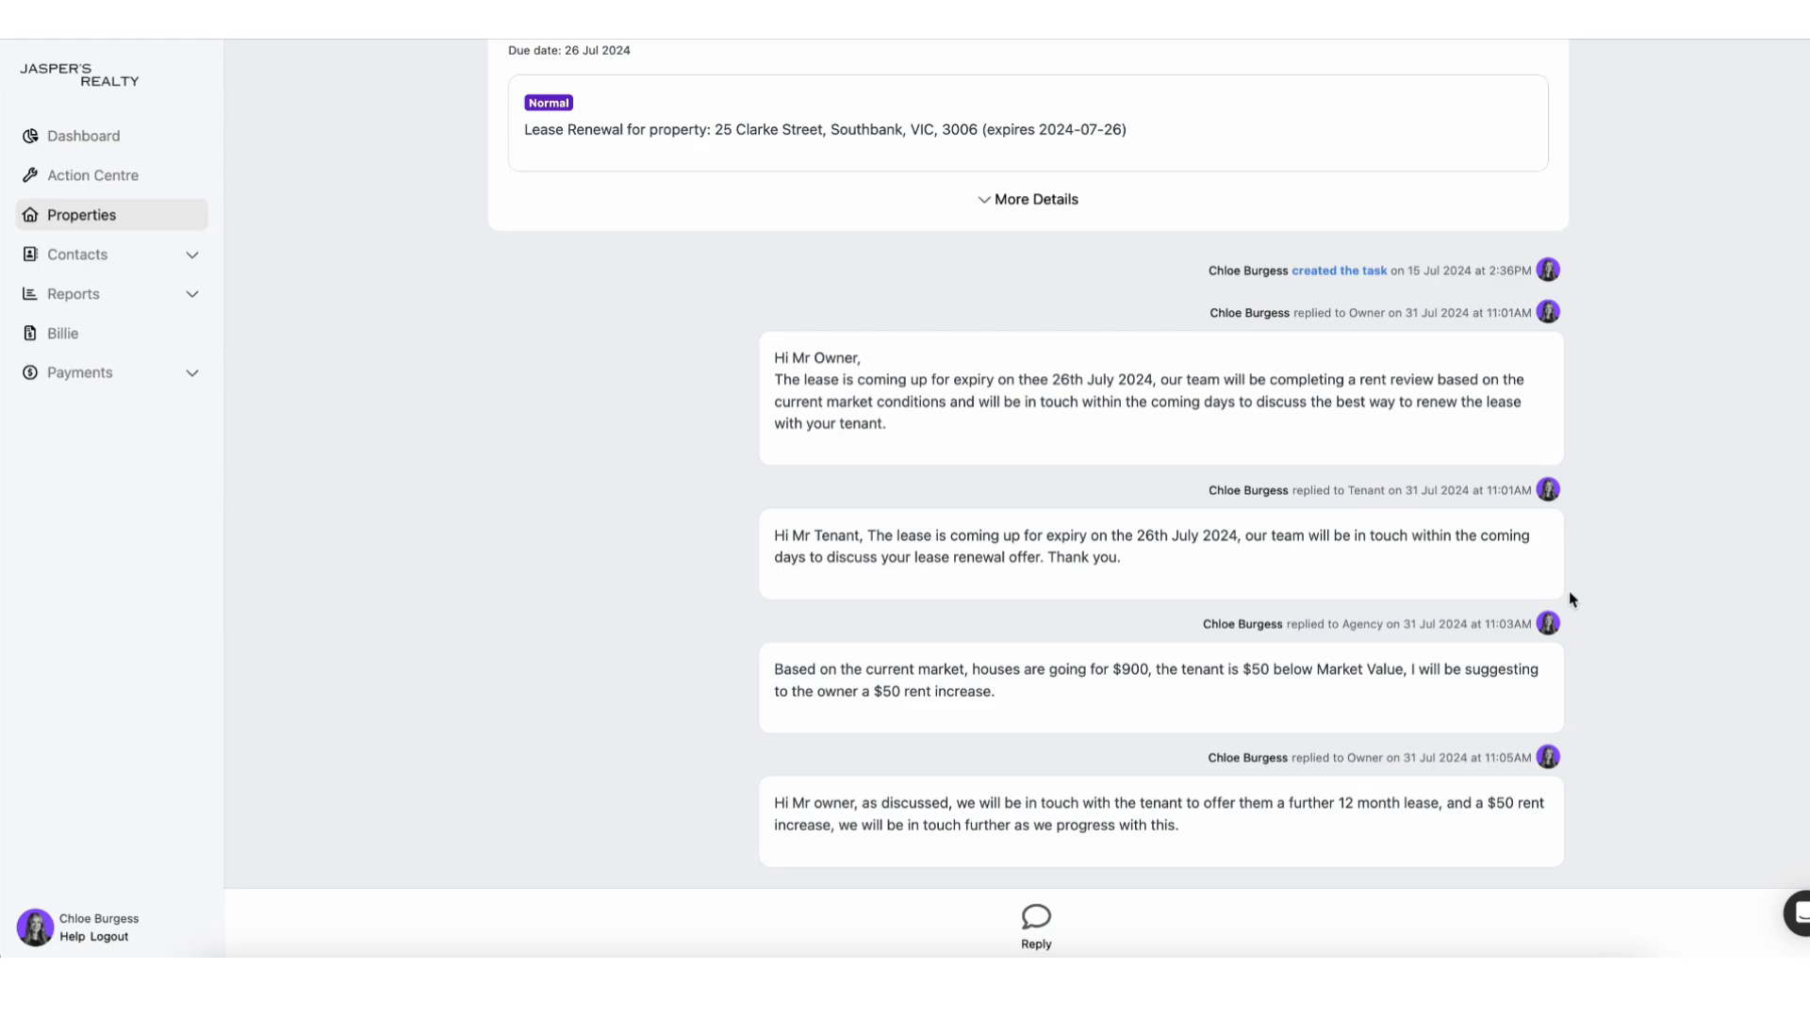
key("super+t")
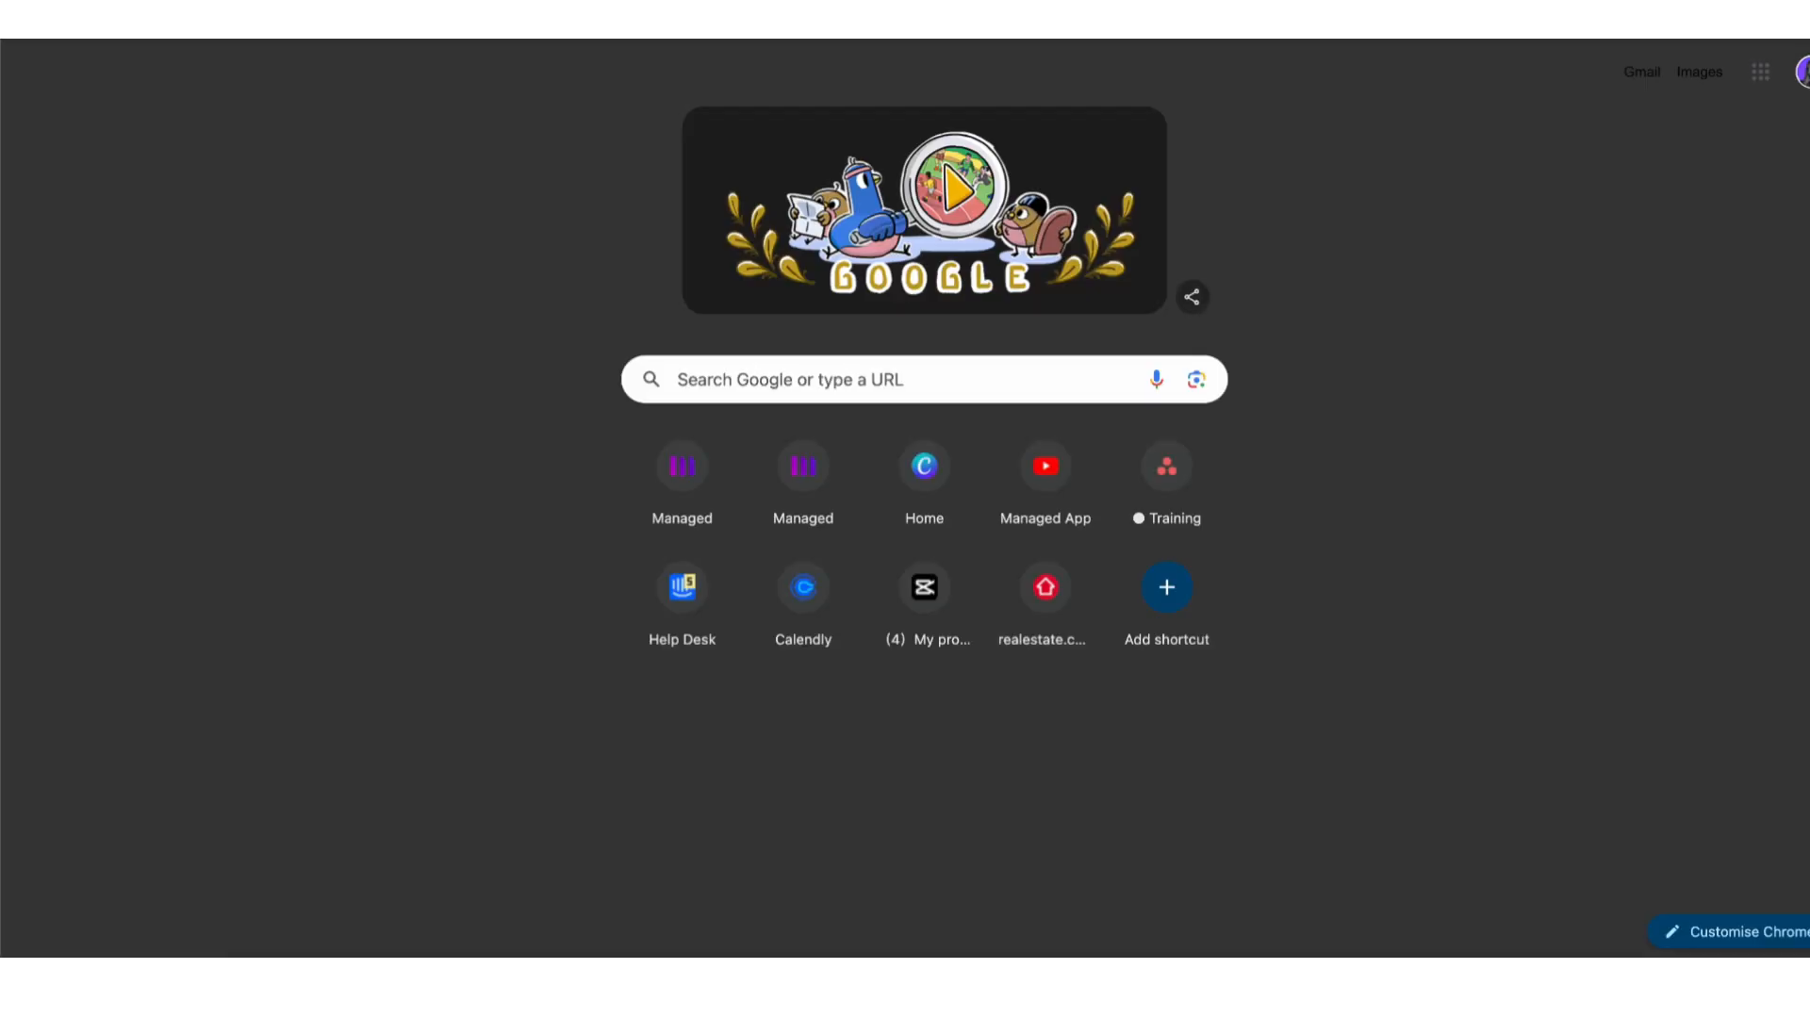
type("60 d")
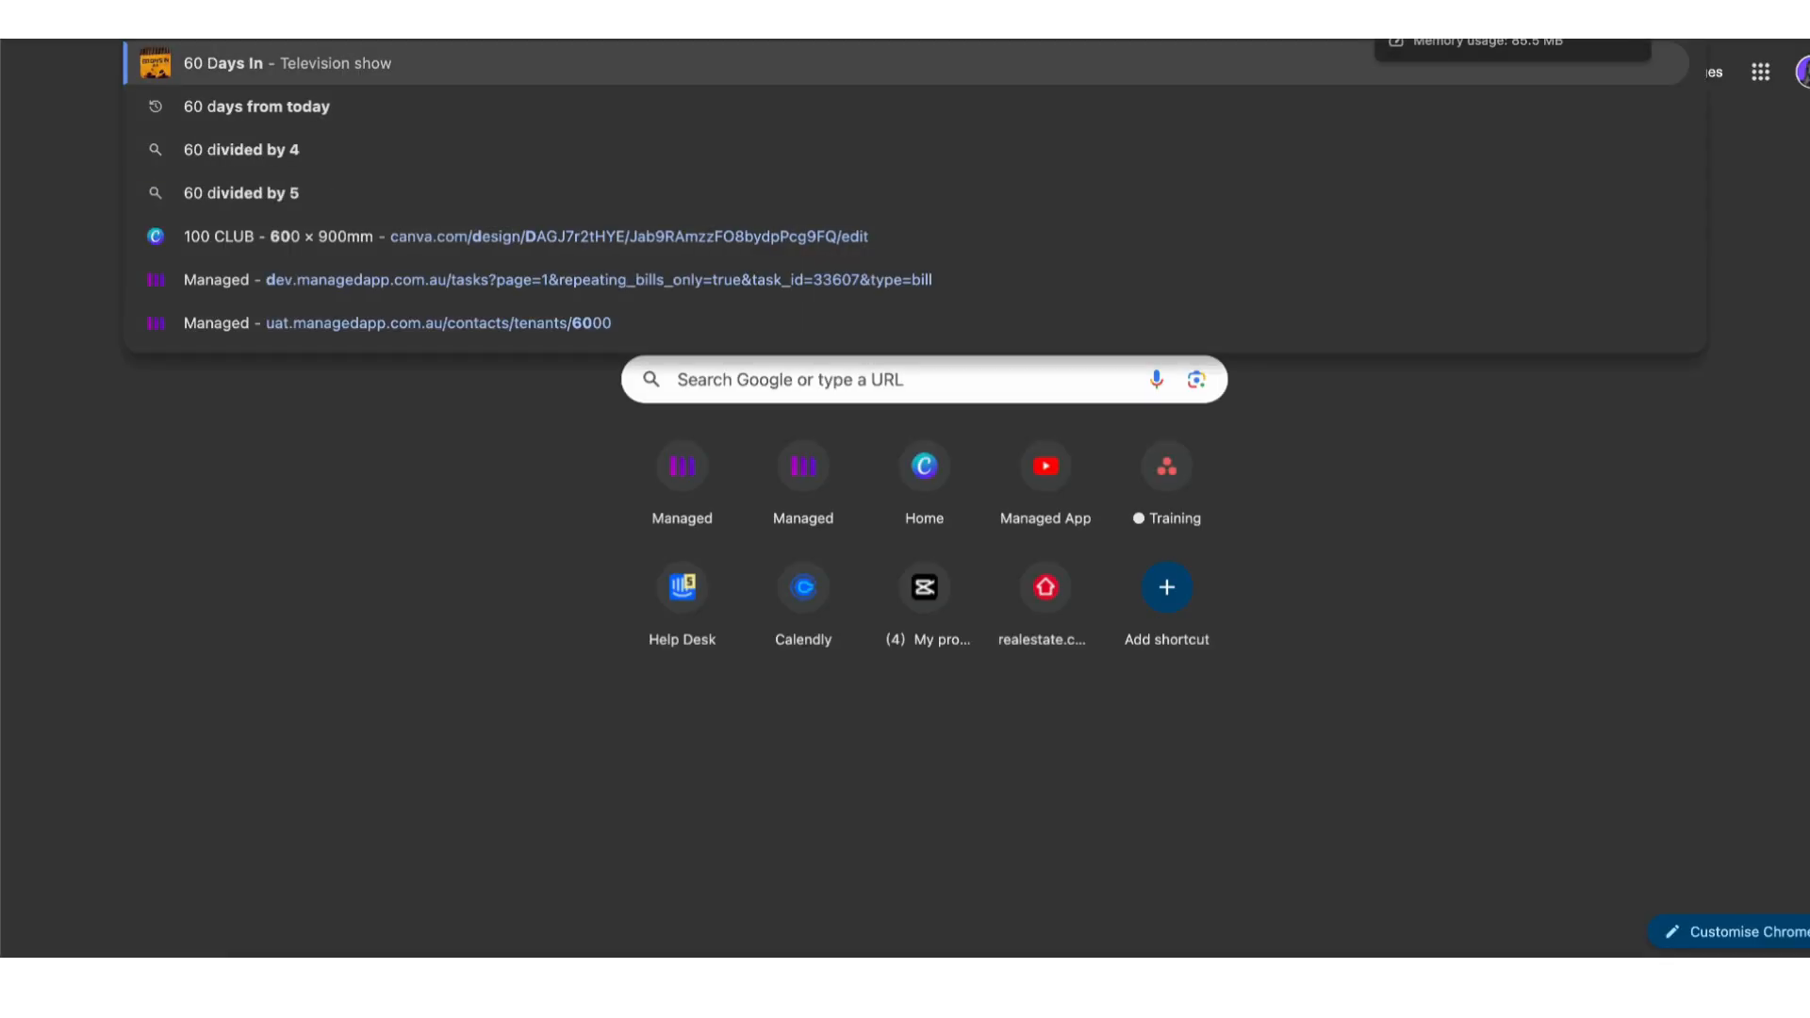
key("Down")
key("Return")
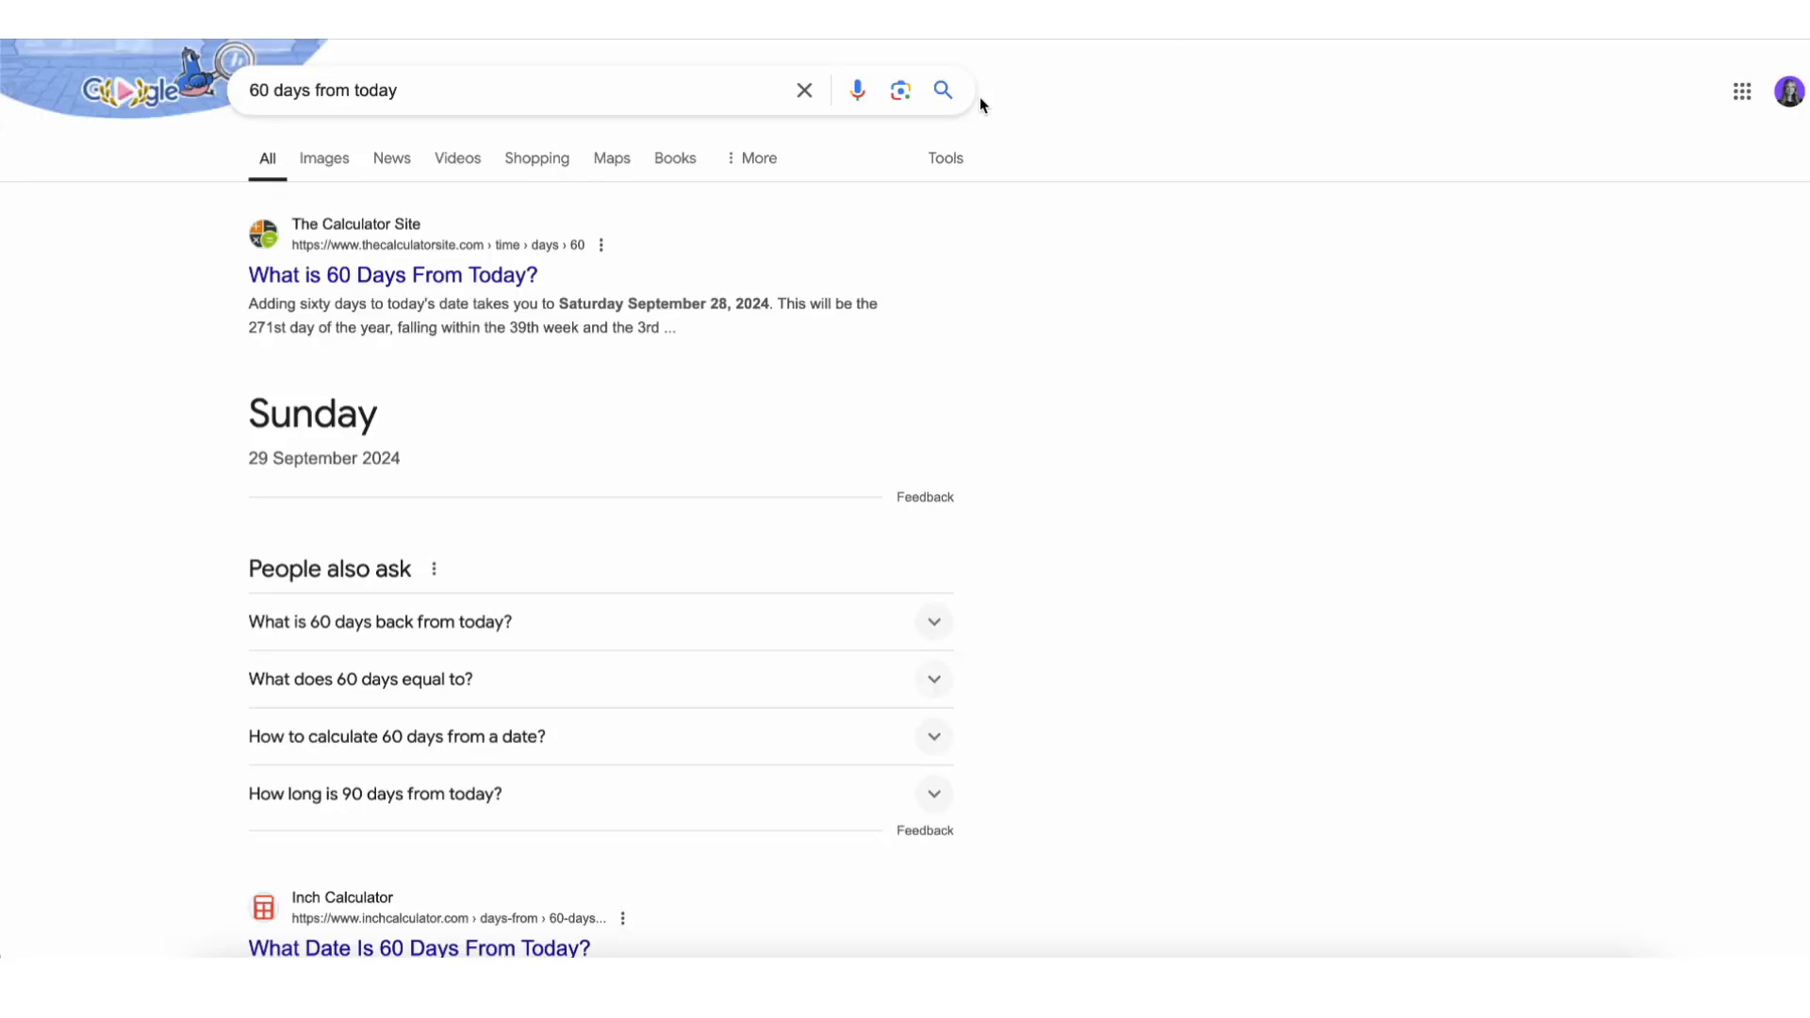
left_click(415, 19)
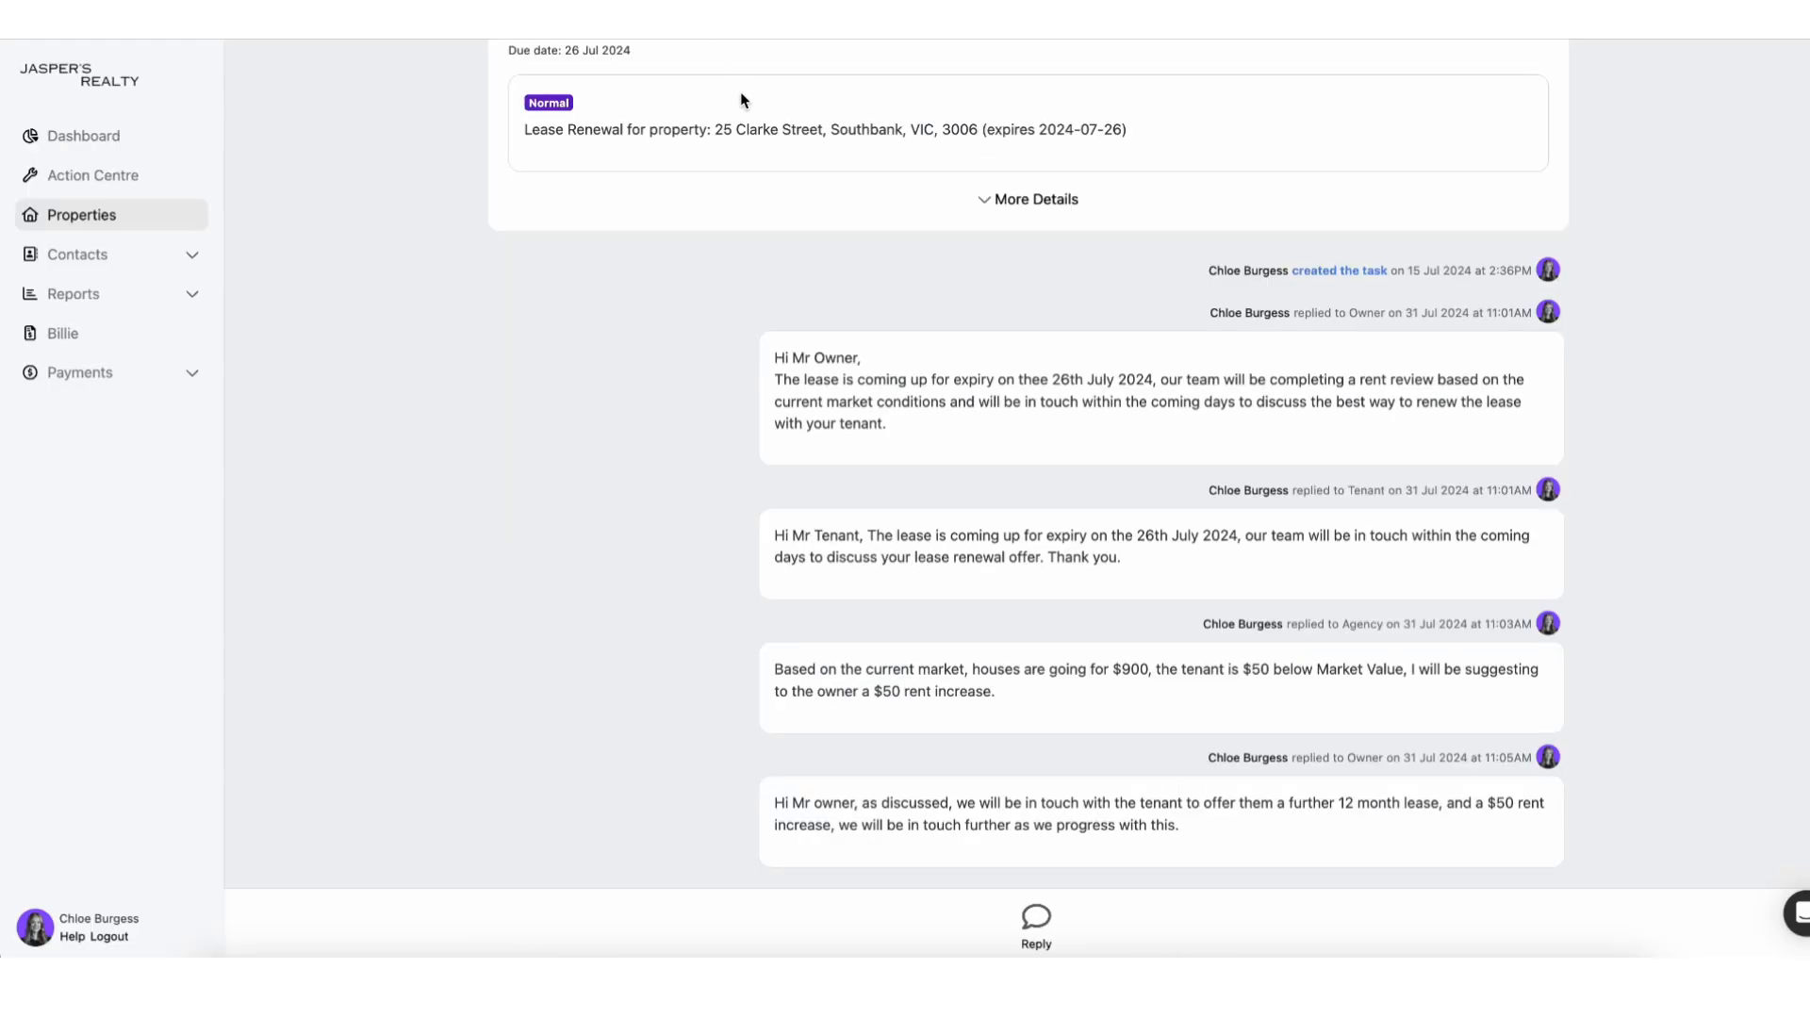
scroll(739, 93, "up", 5)
left_click(749, 69)
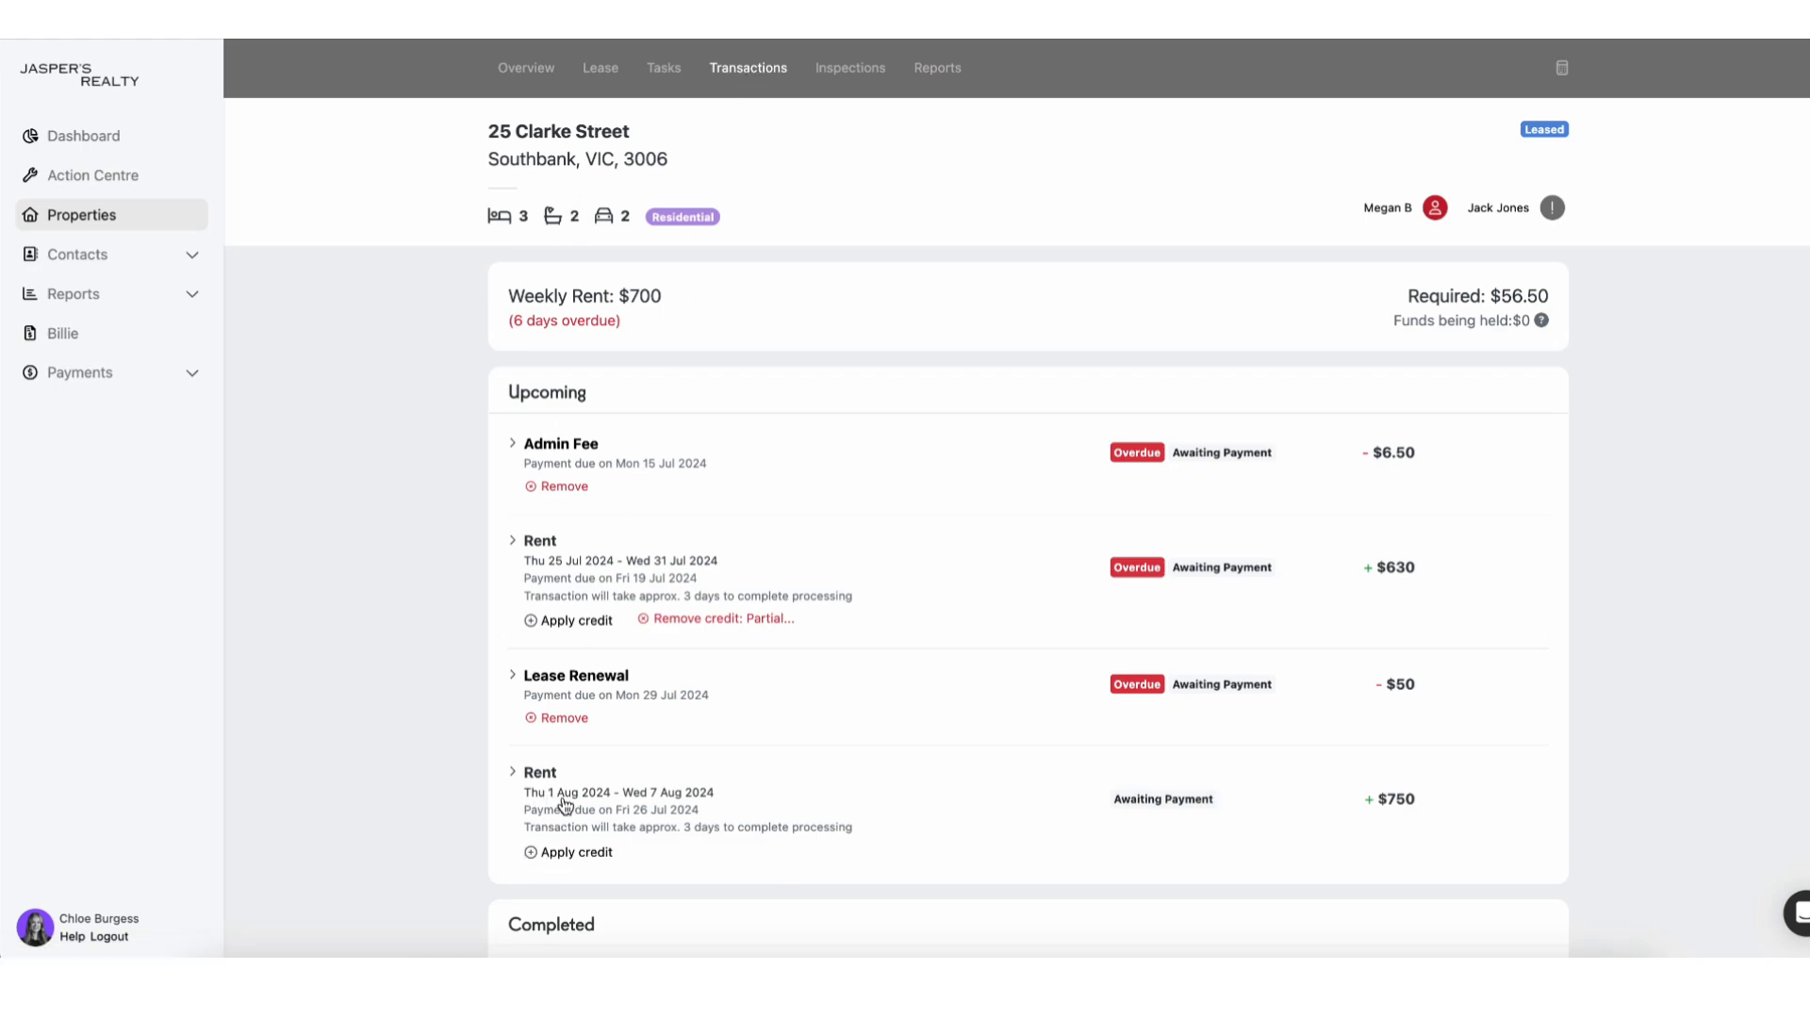
left_click(597, 985)
scroll(833, 445, "down", 3)
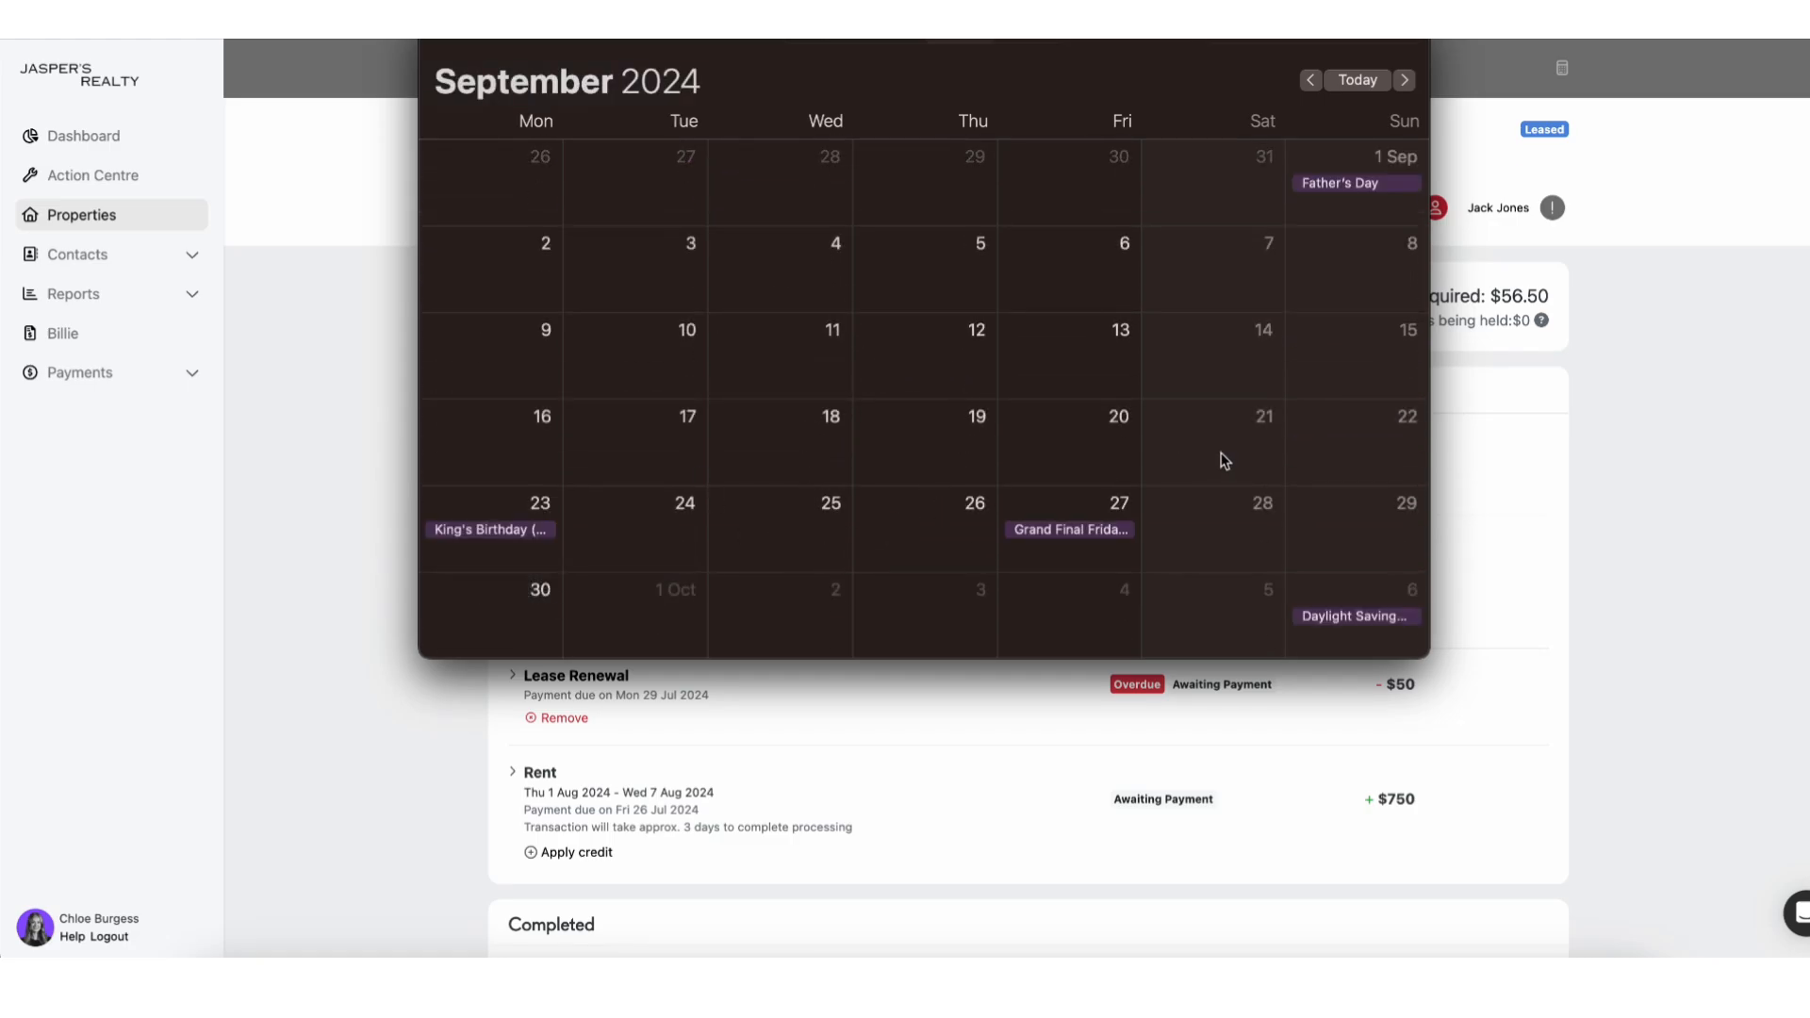
left_click(1683, 485)
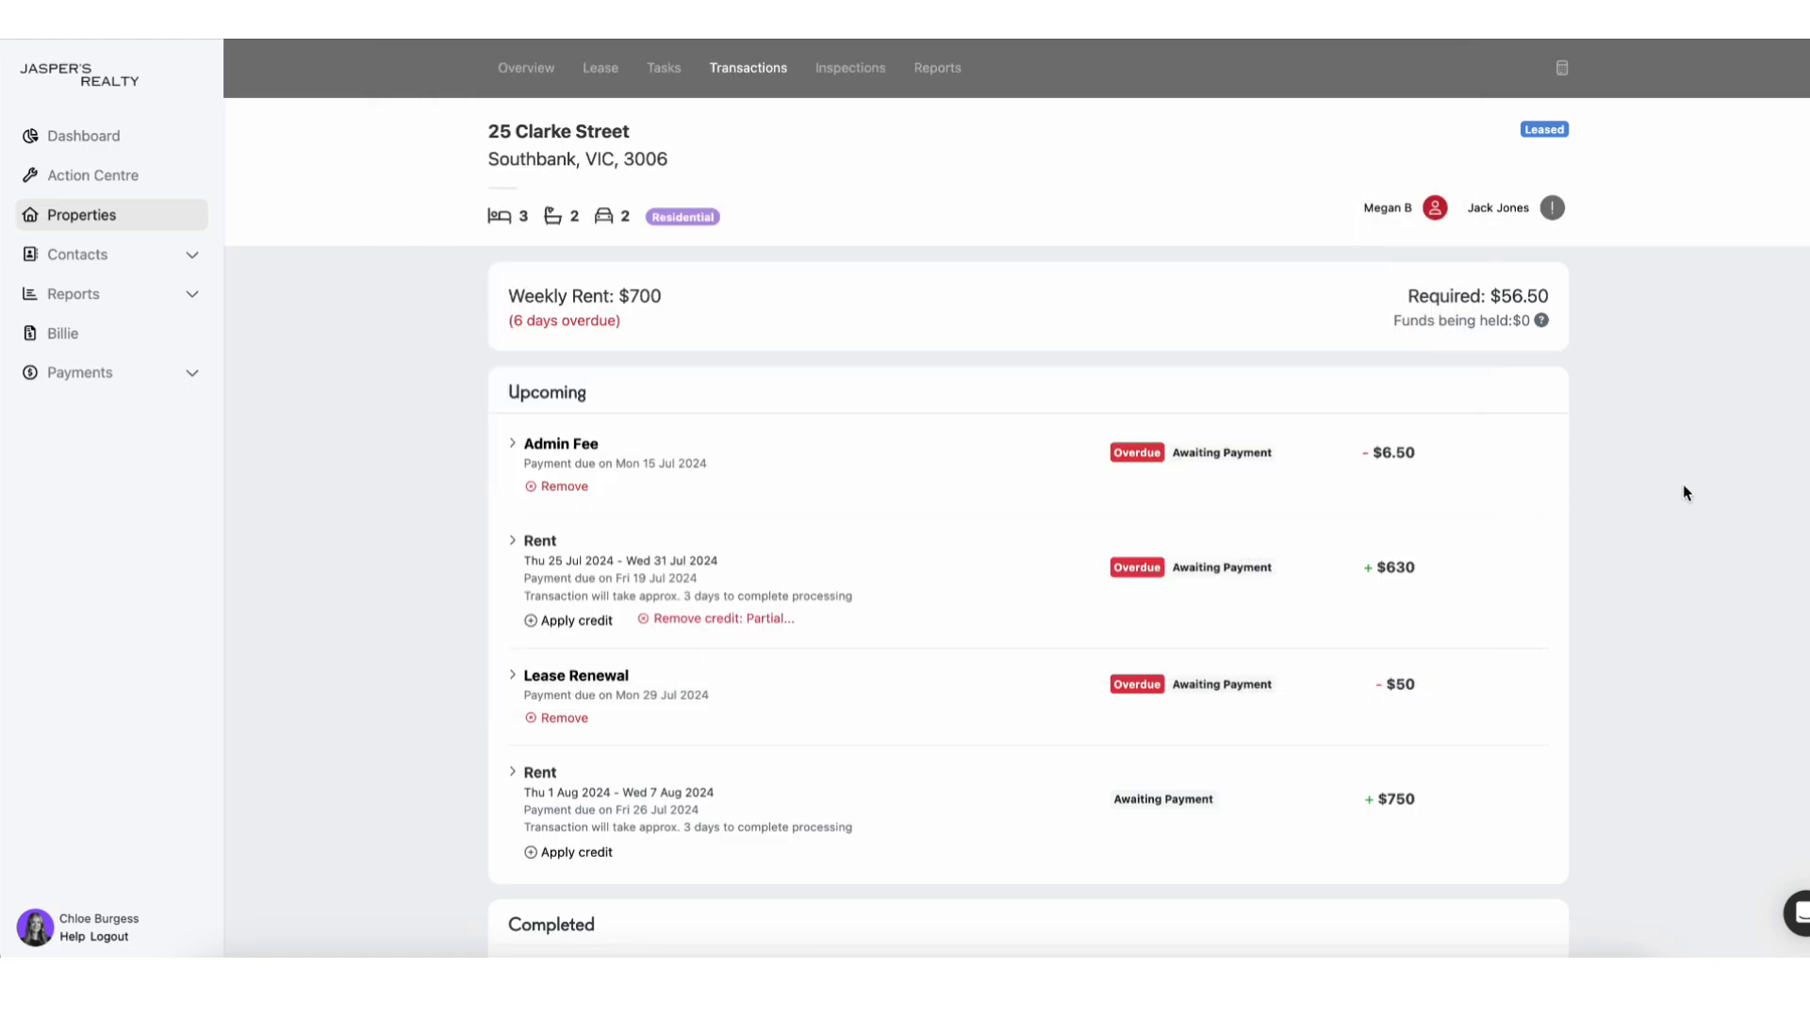
left_click(599, 71)
Adjust weekly rent from 700.00 to 750.00 effective 29-09-2024, with Rent Review as the reason.
left_click(813, 330)
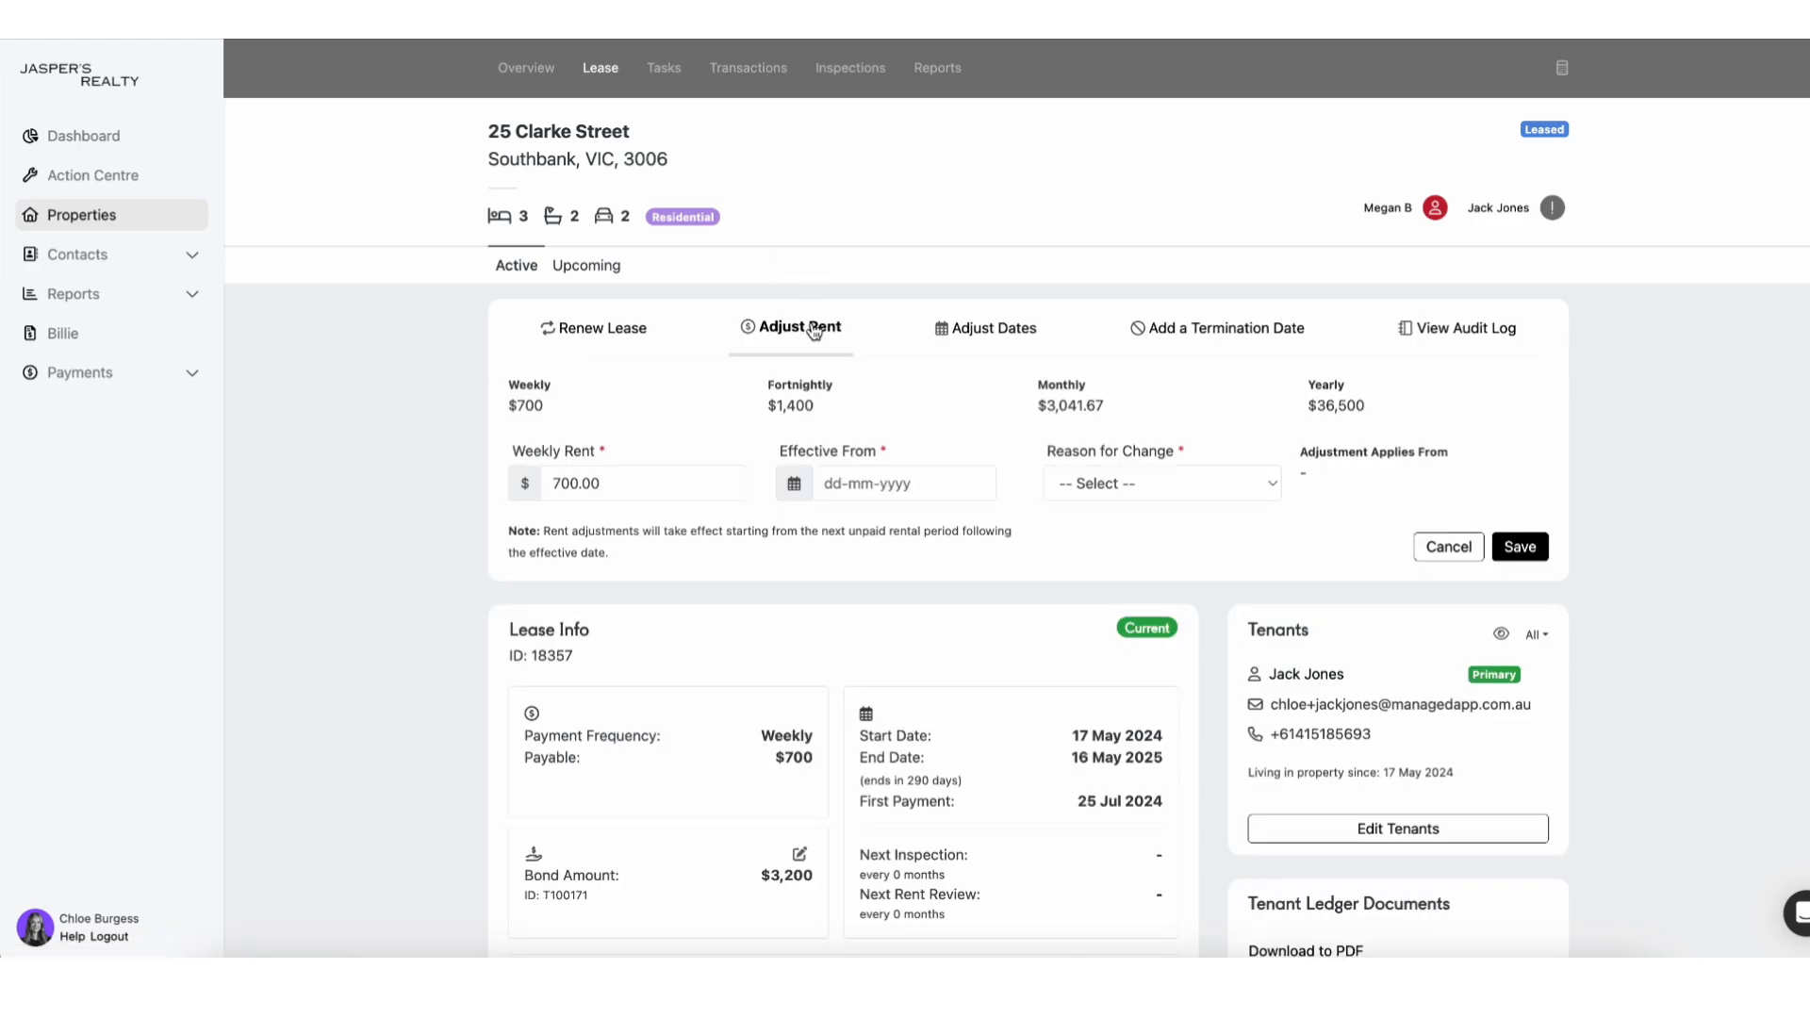
left_click(566, 485)
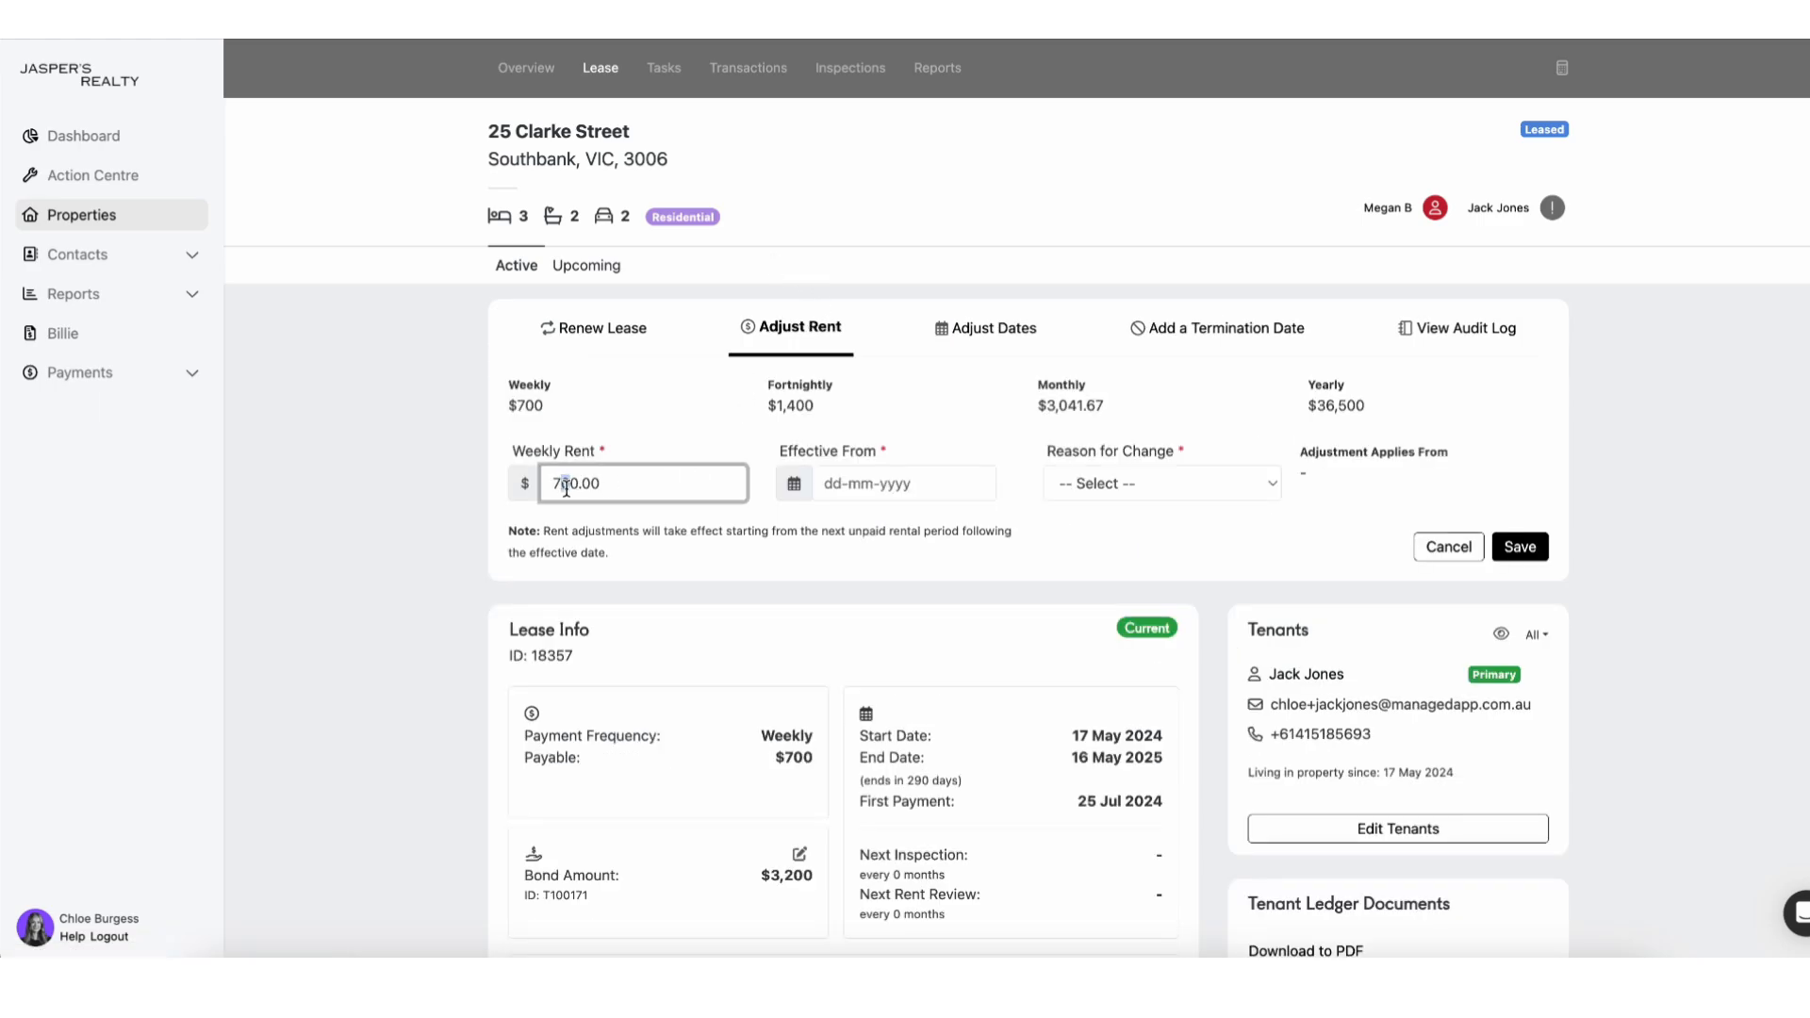
type("5")
left_click(953, 484)
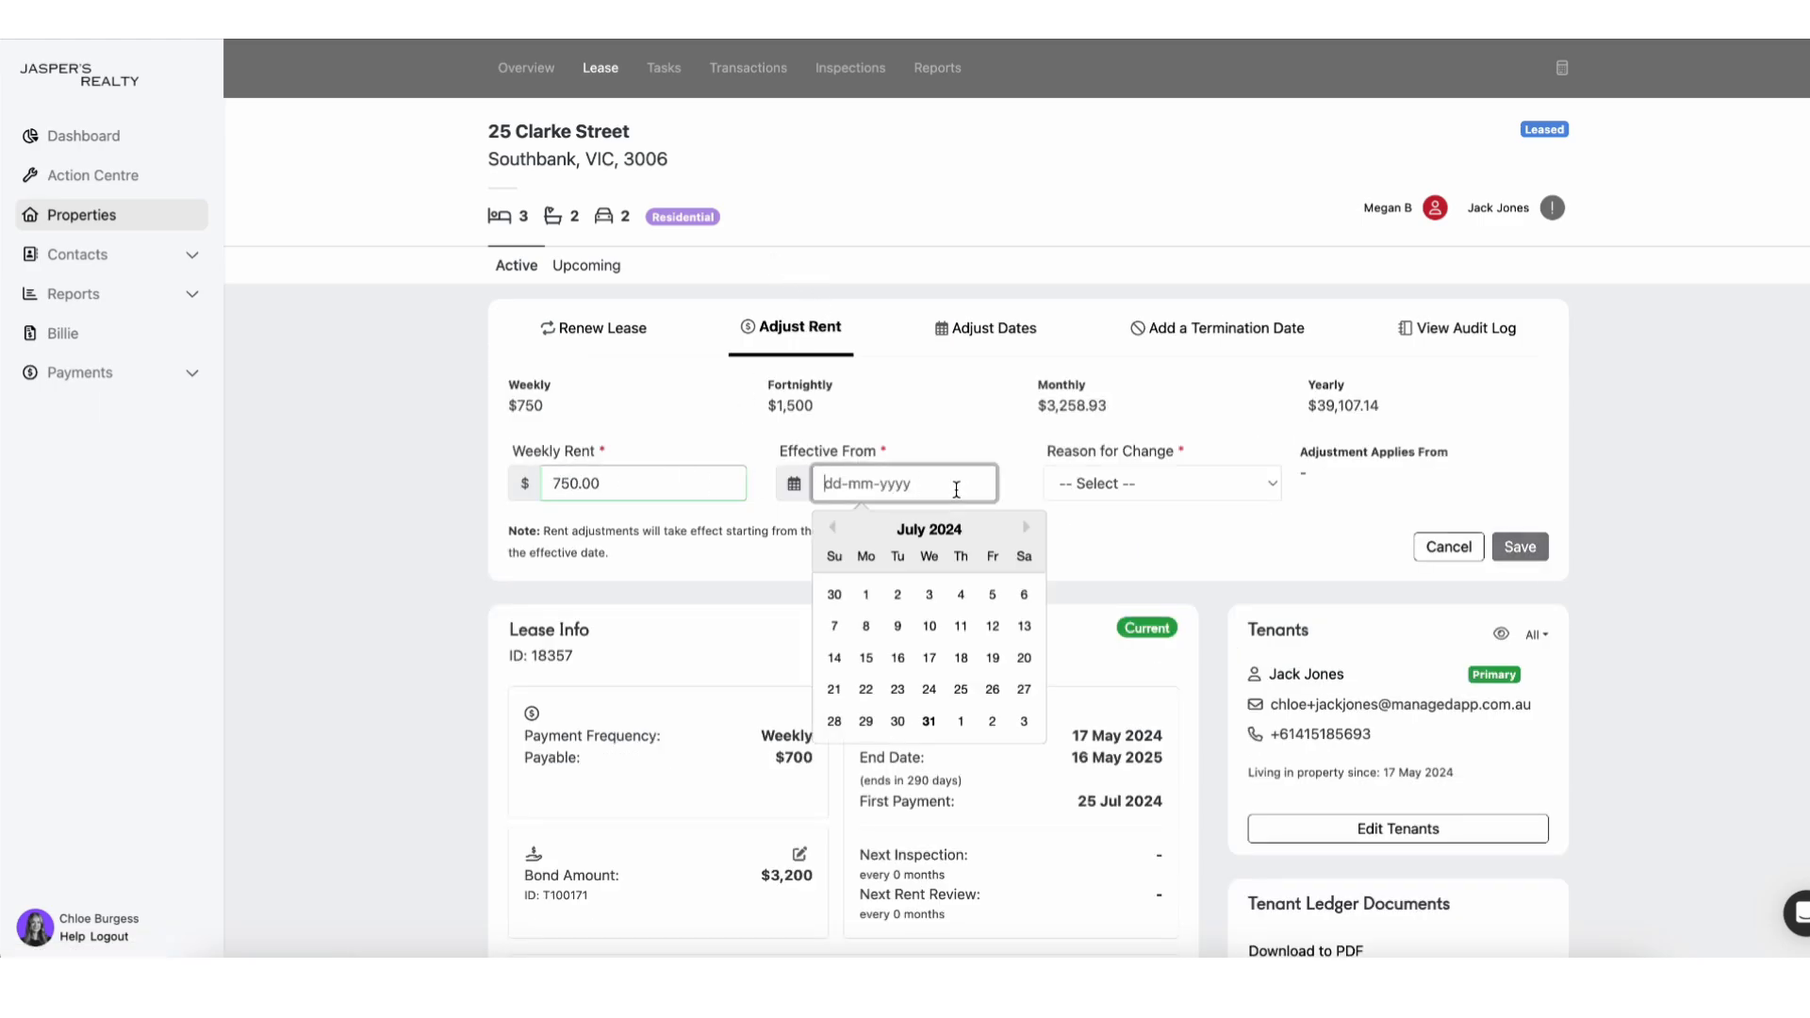
left_click(1031, 530)
left_click(1031, 530)
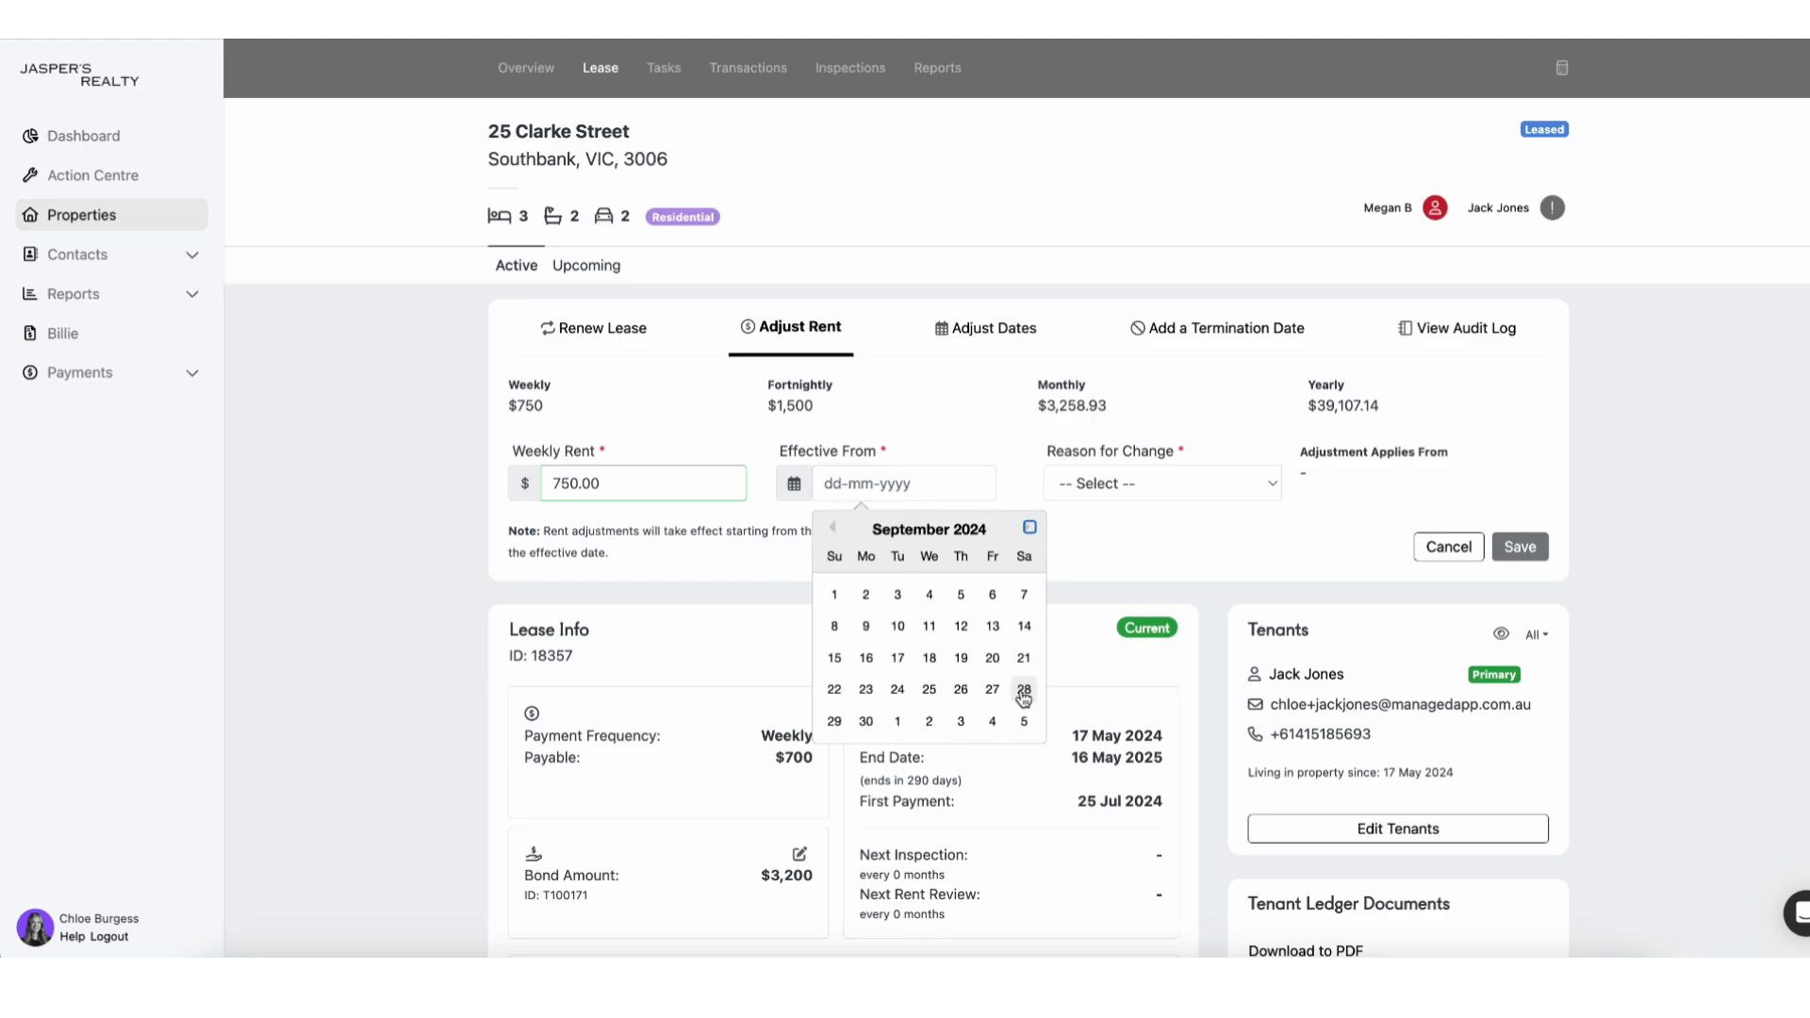
left_click(837, 722)
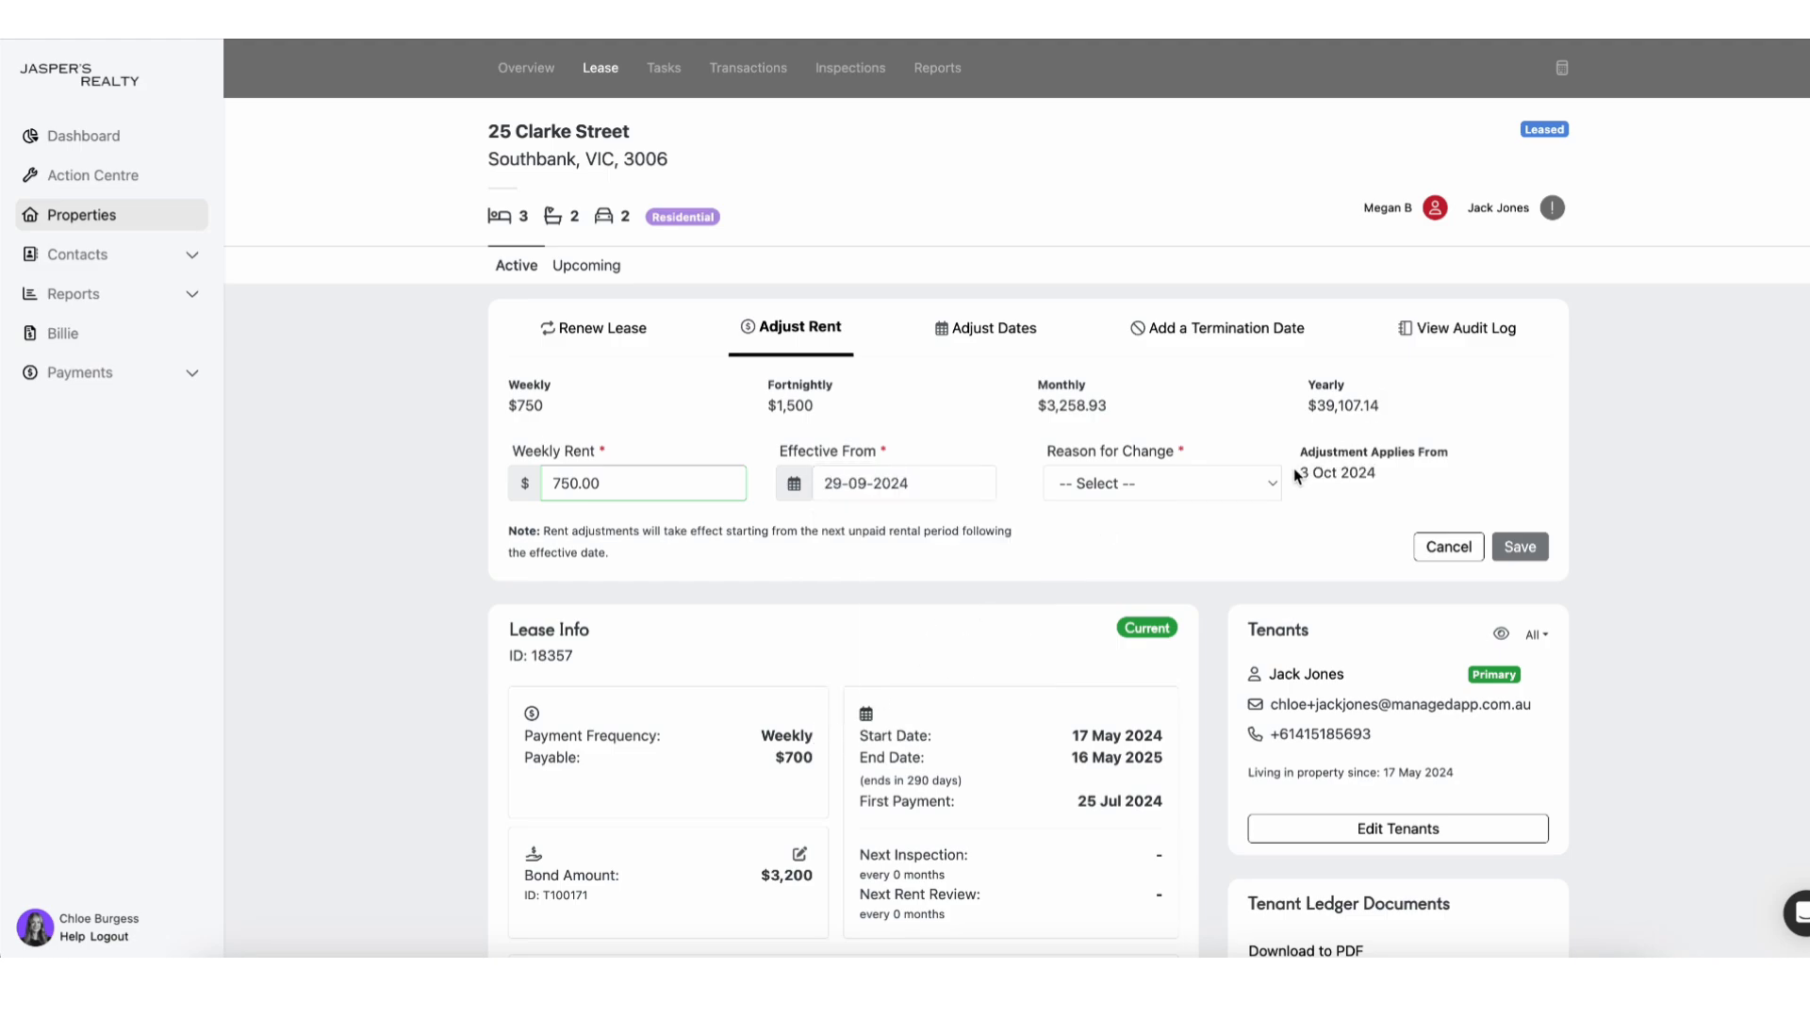
left_click_drag(1299, 471, 1414, 479)
left_click(1419, 479)
left_click(1268, 483)
left_click(1254, 502)
triple_click(1335, 474)
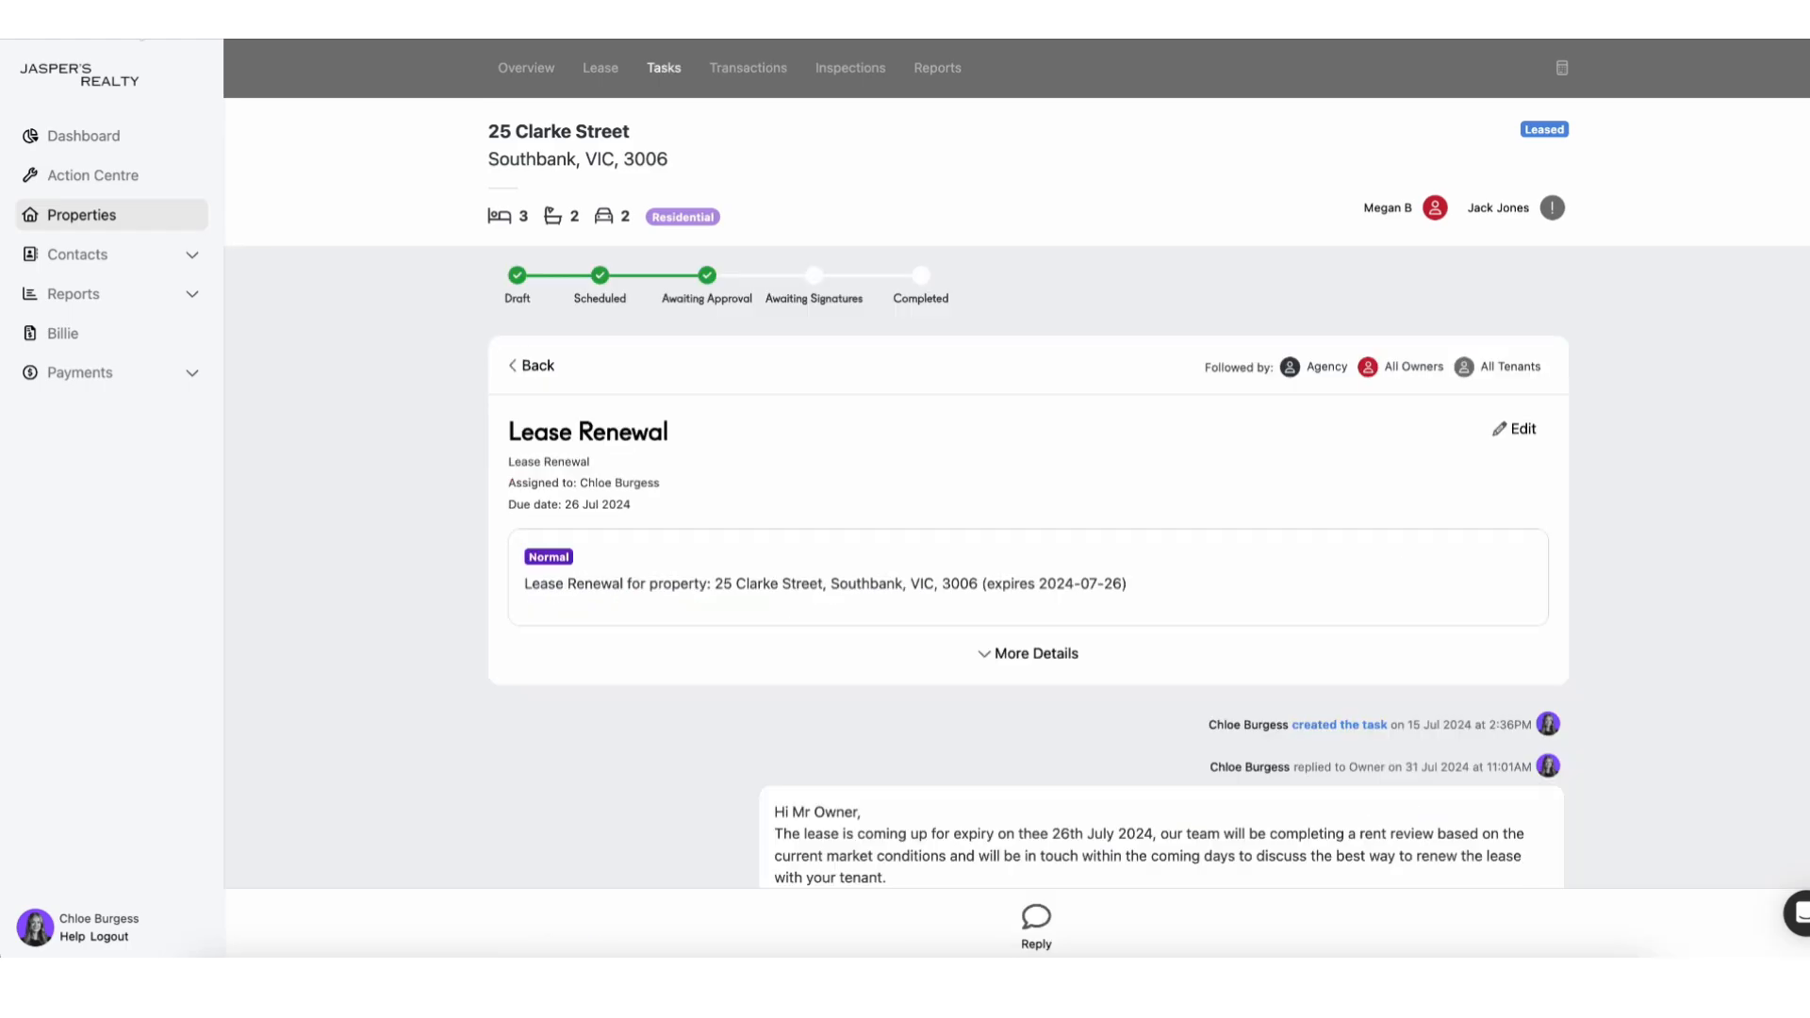
Reply to Tenants with the 12-month lease offer, and reply to the owner confirming the $50 increase.
scroll(857, 647, "down", 5)
left_click(1035, 919)
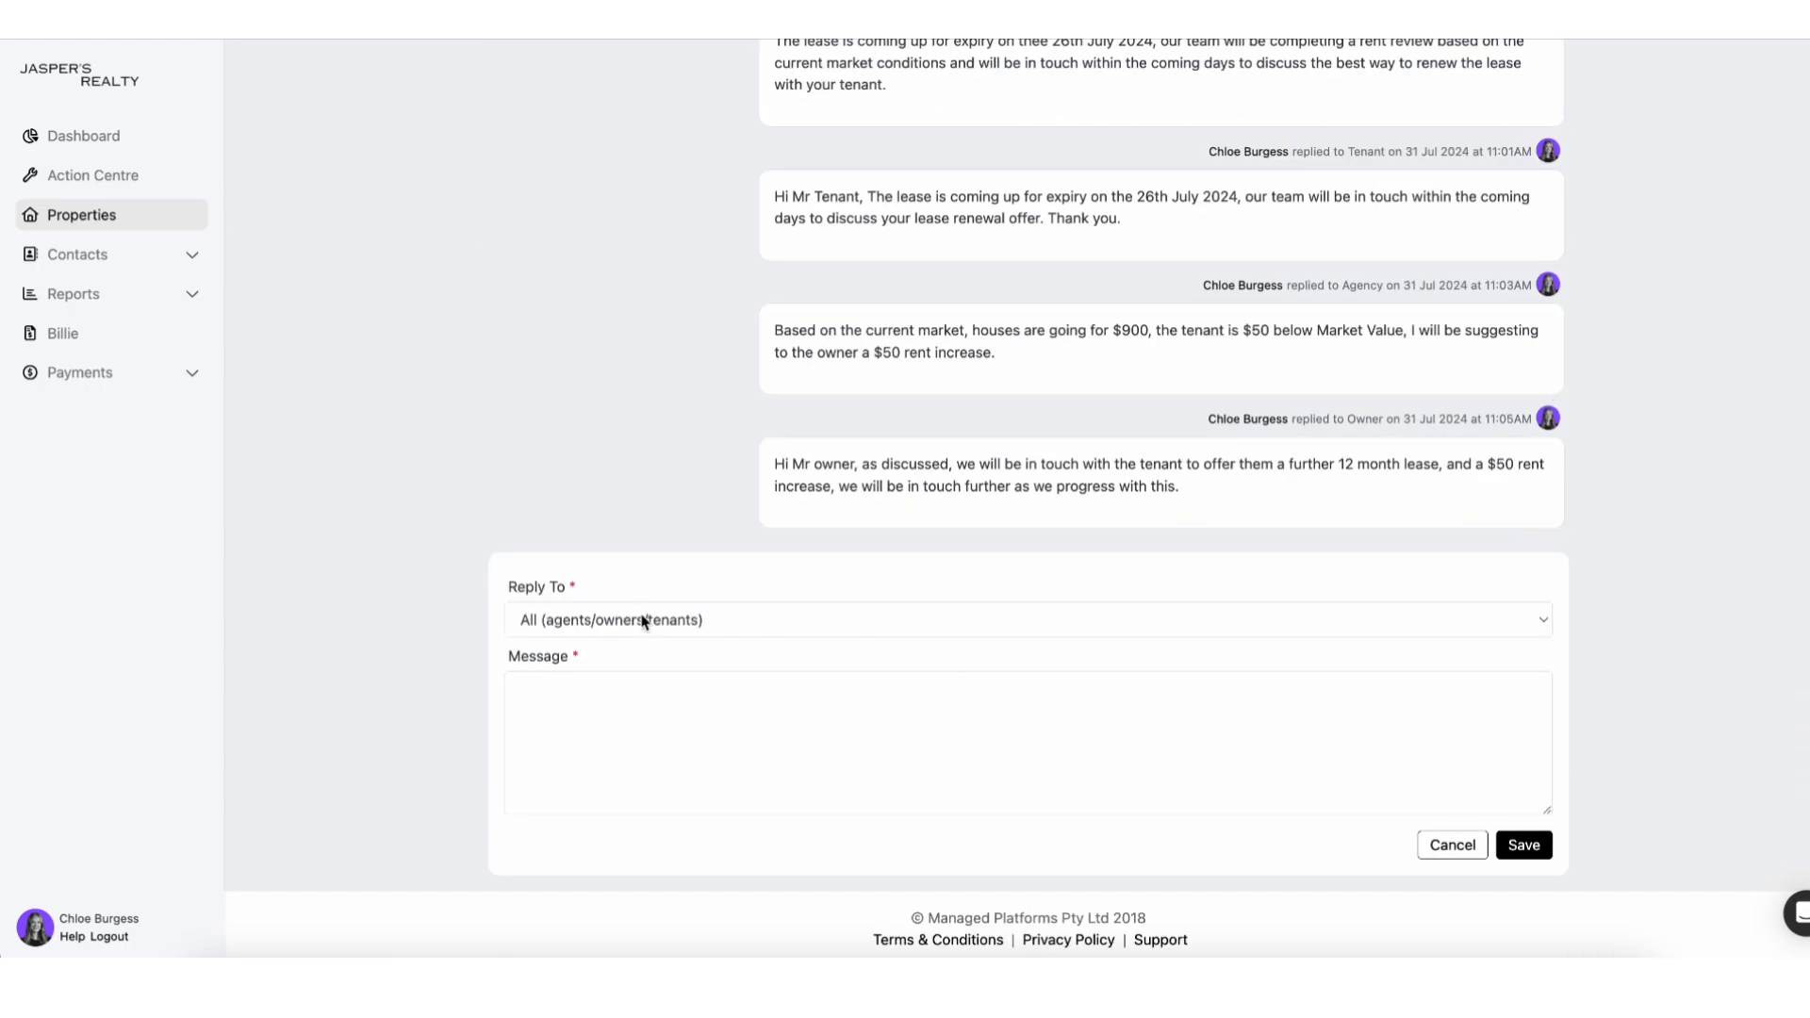
left_click(644, 620)
left_click(626, 686)
left_click(606, 760)
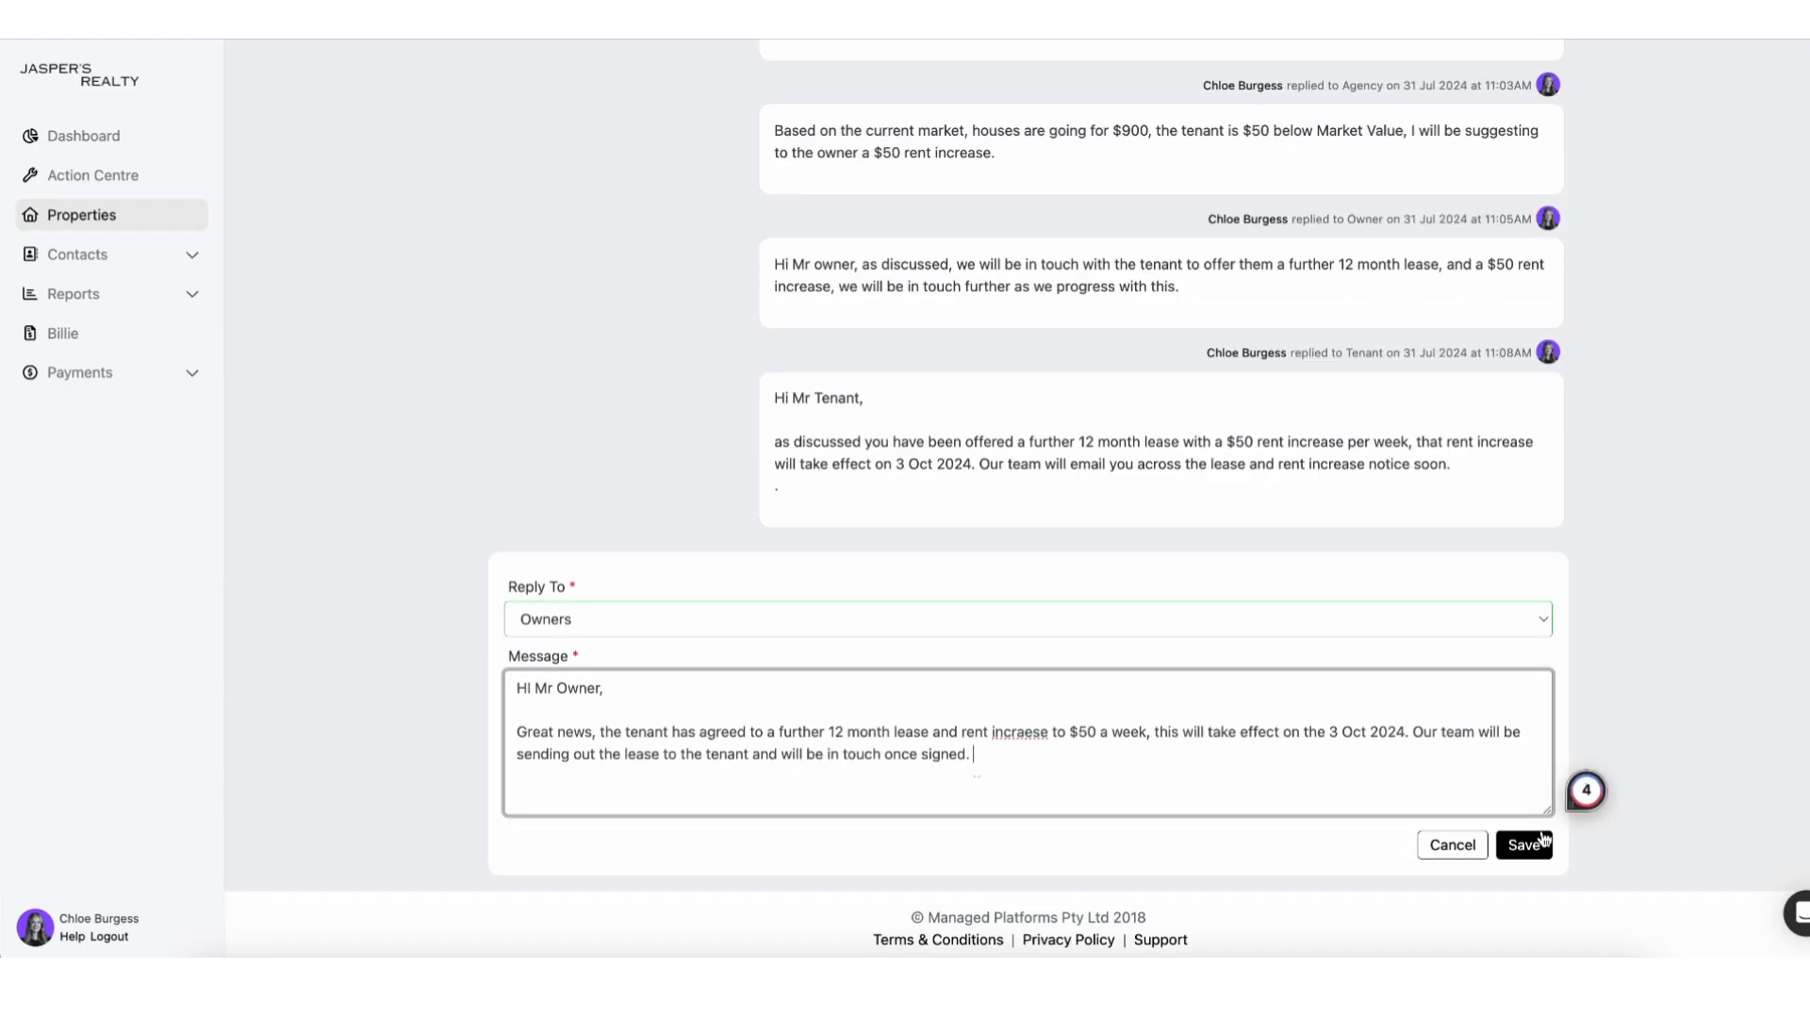
left_click(1524, 845)
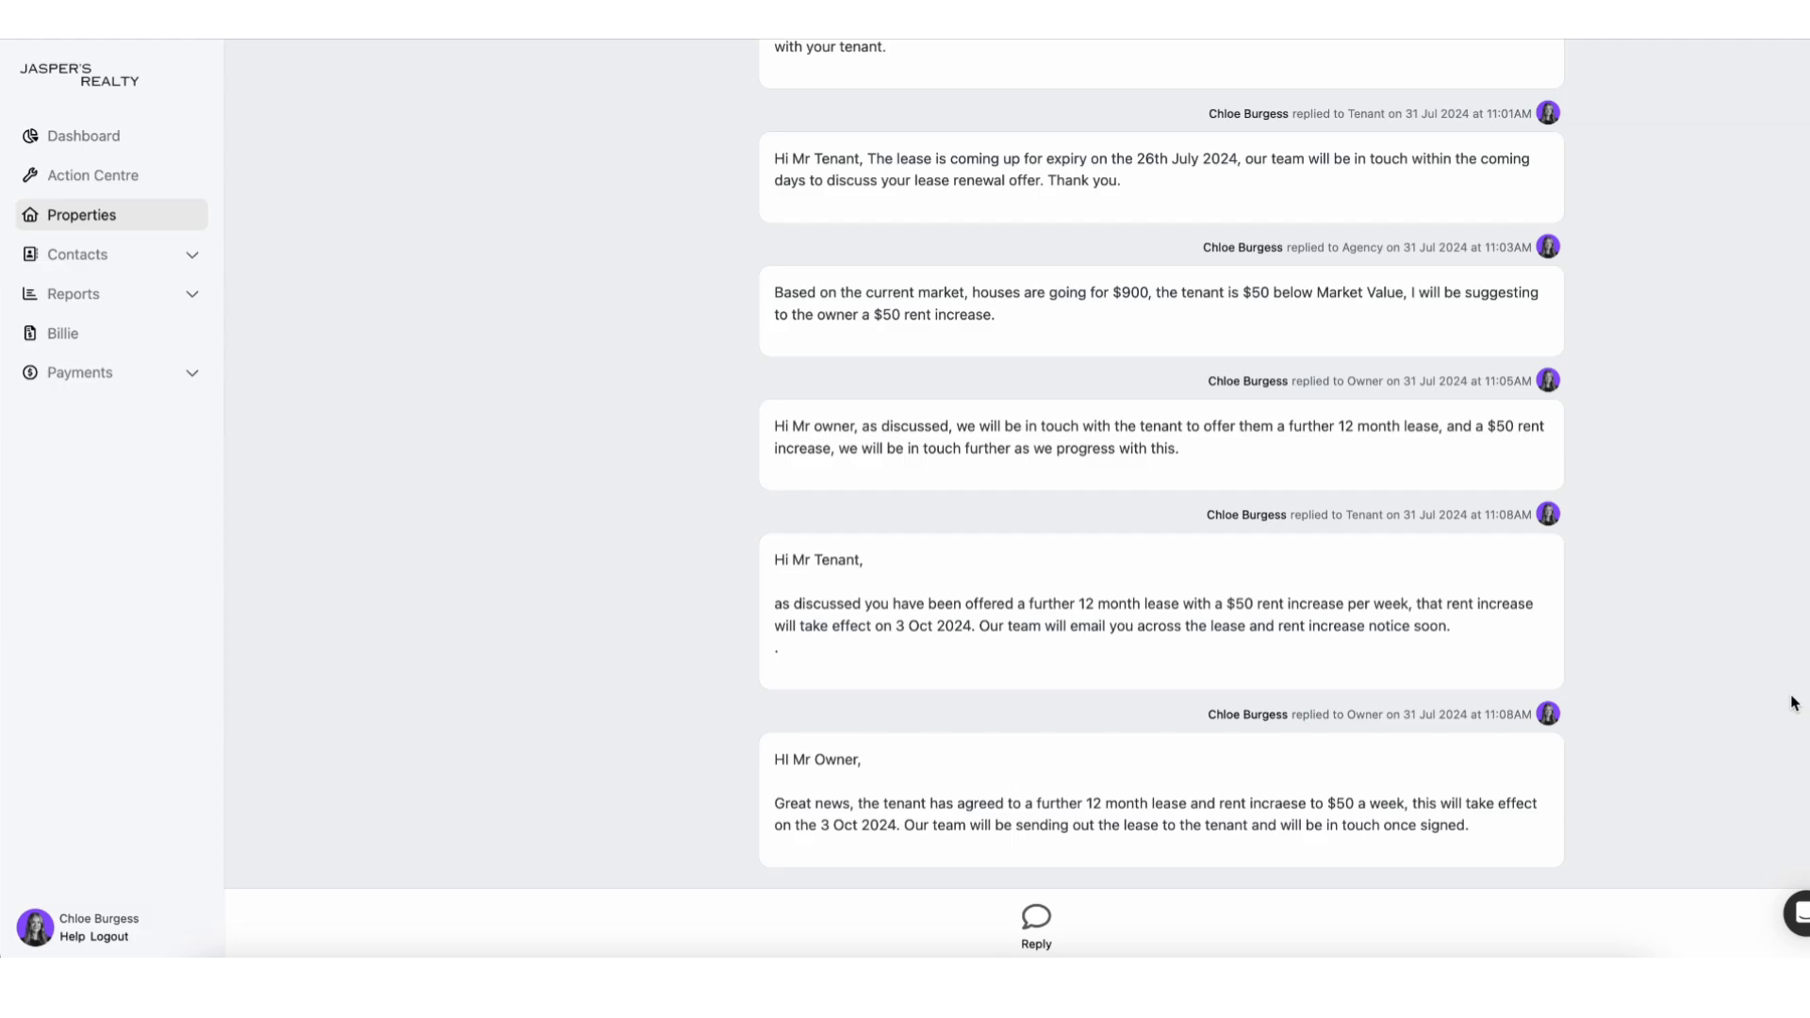
Reassign the Lease Renewal task to the other agent and save it.
scroll(1741, 473, "up", 8)
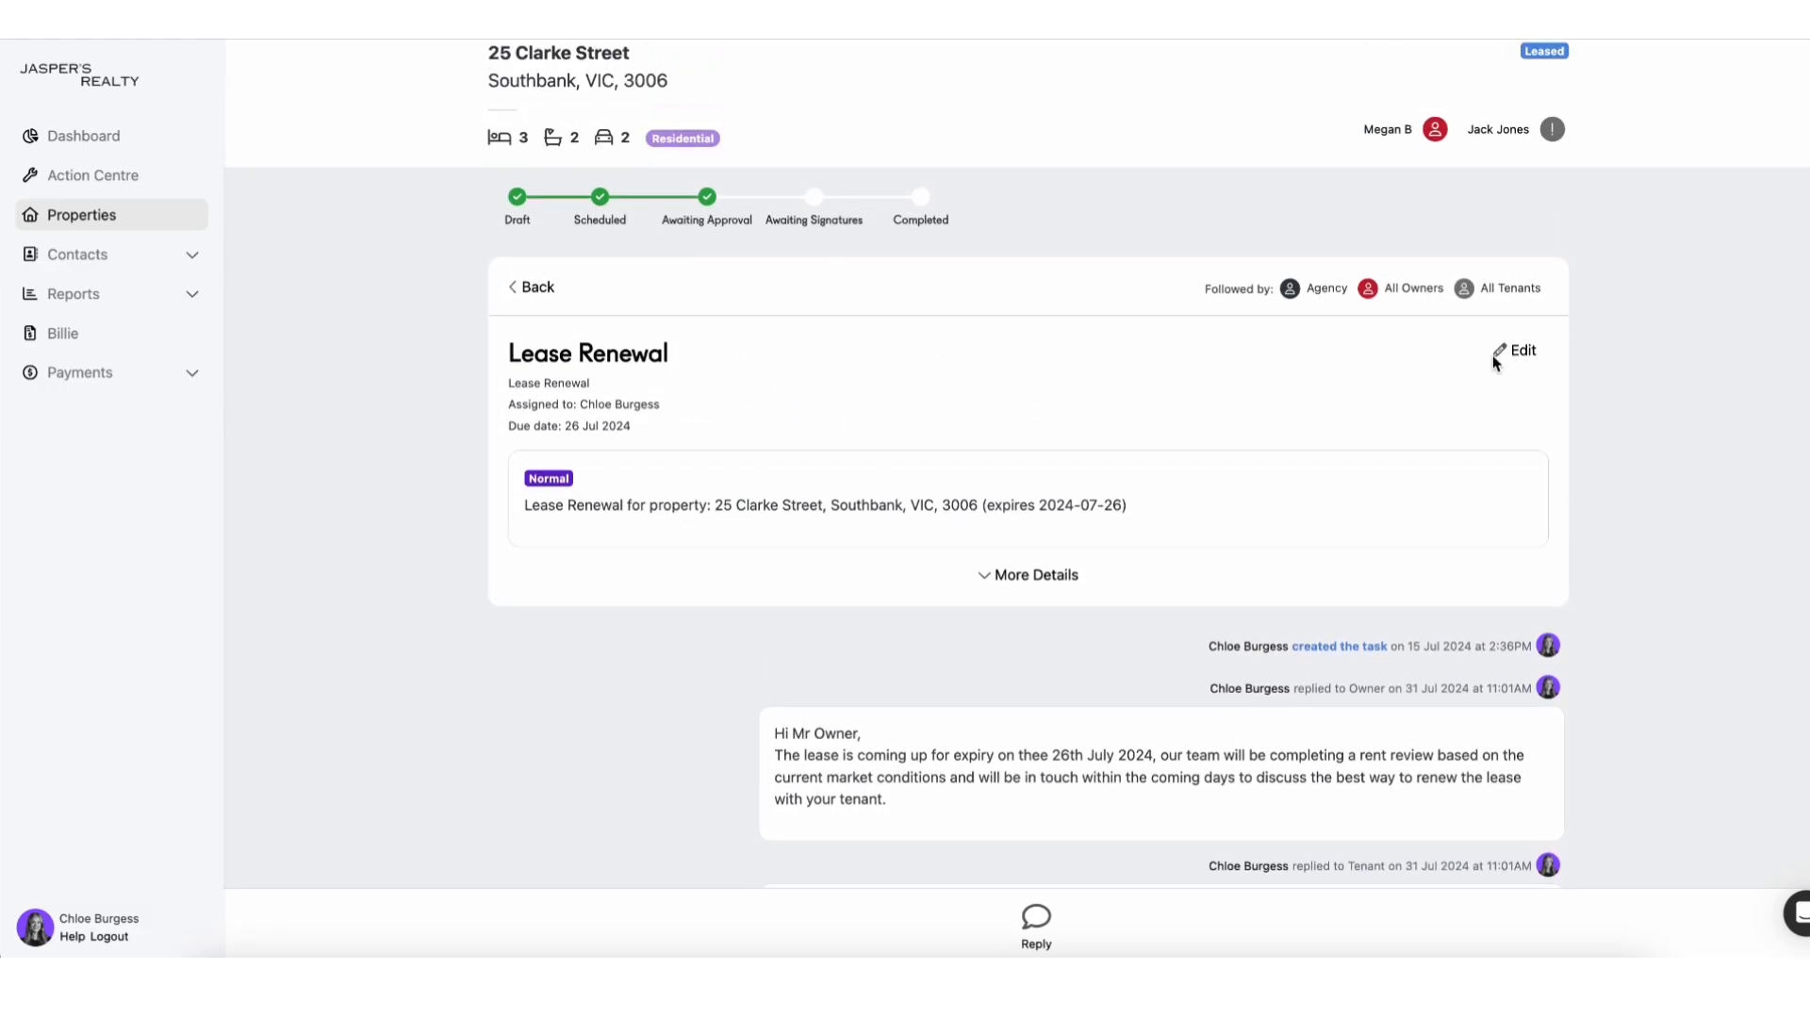
left_click(1514, 355)
left_click(586, 545)
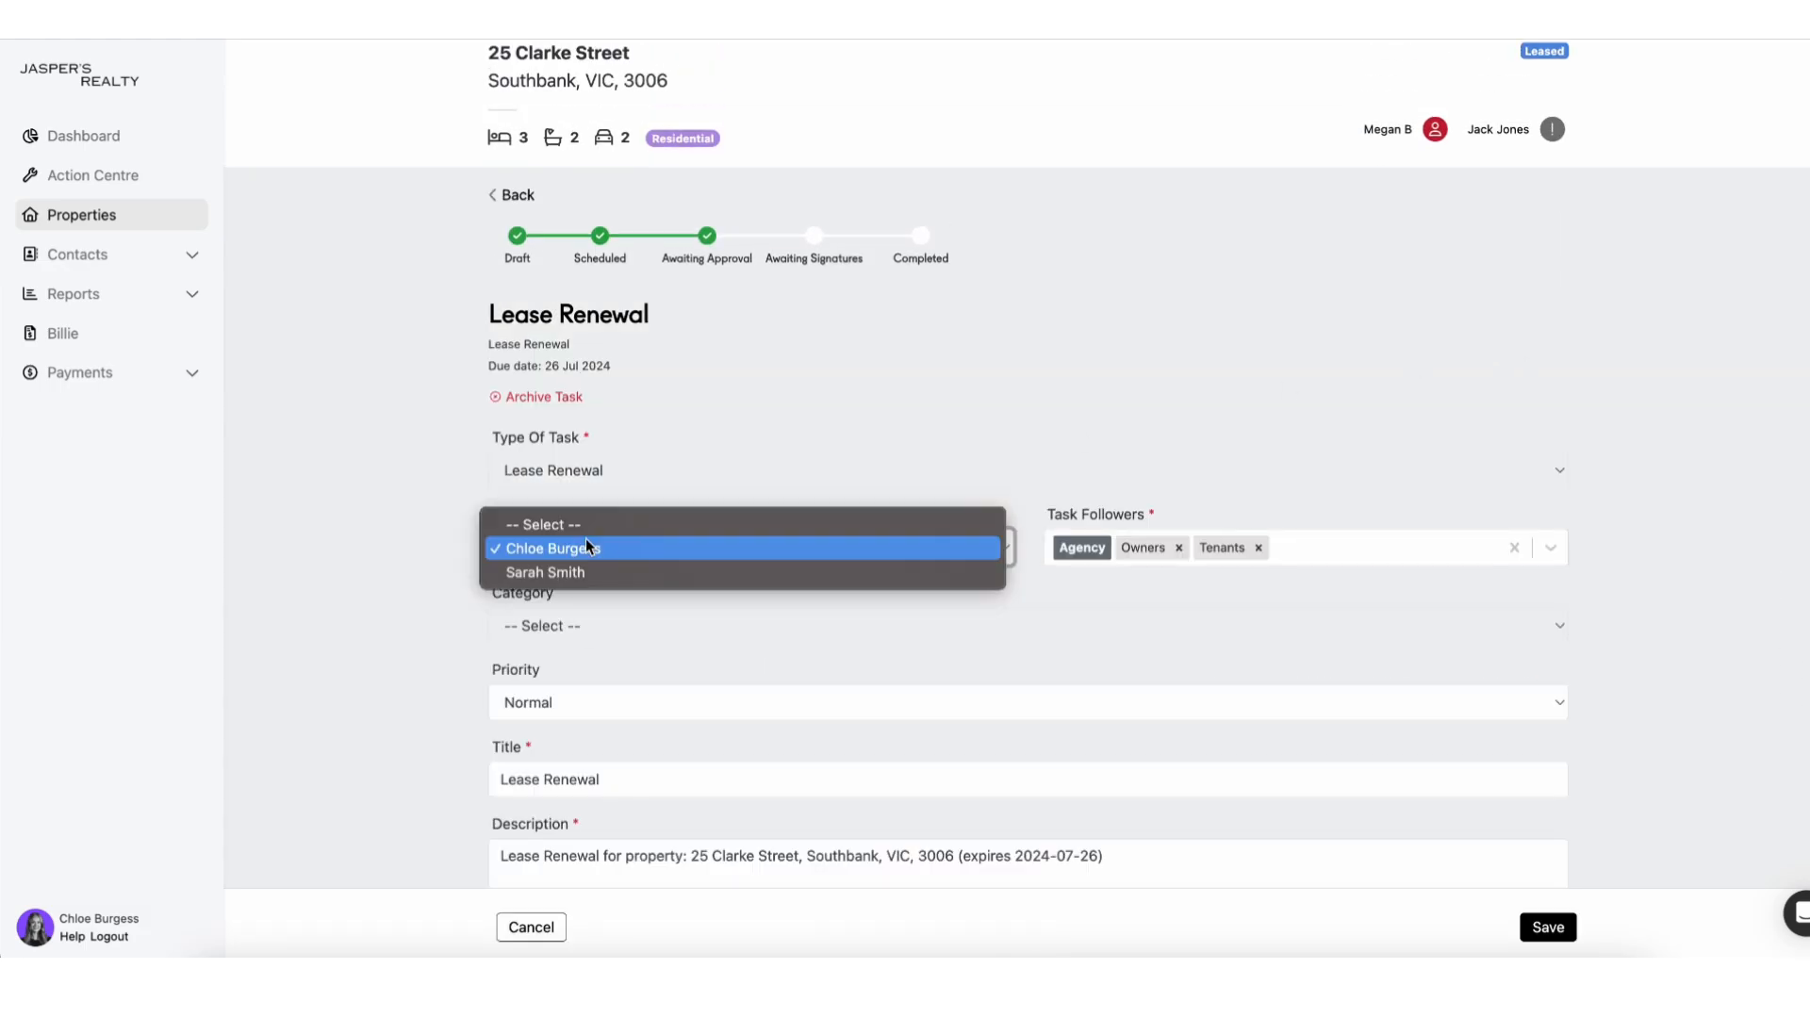
left_click(586, 573)
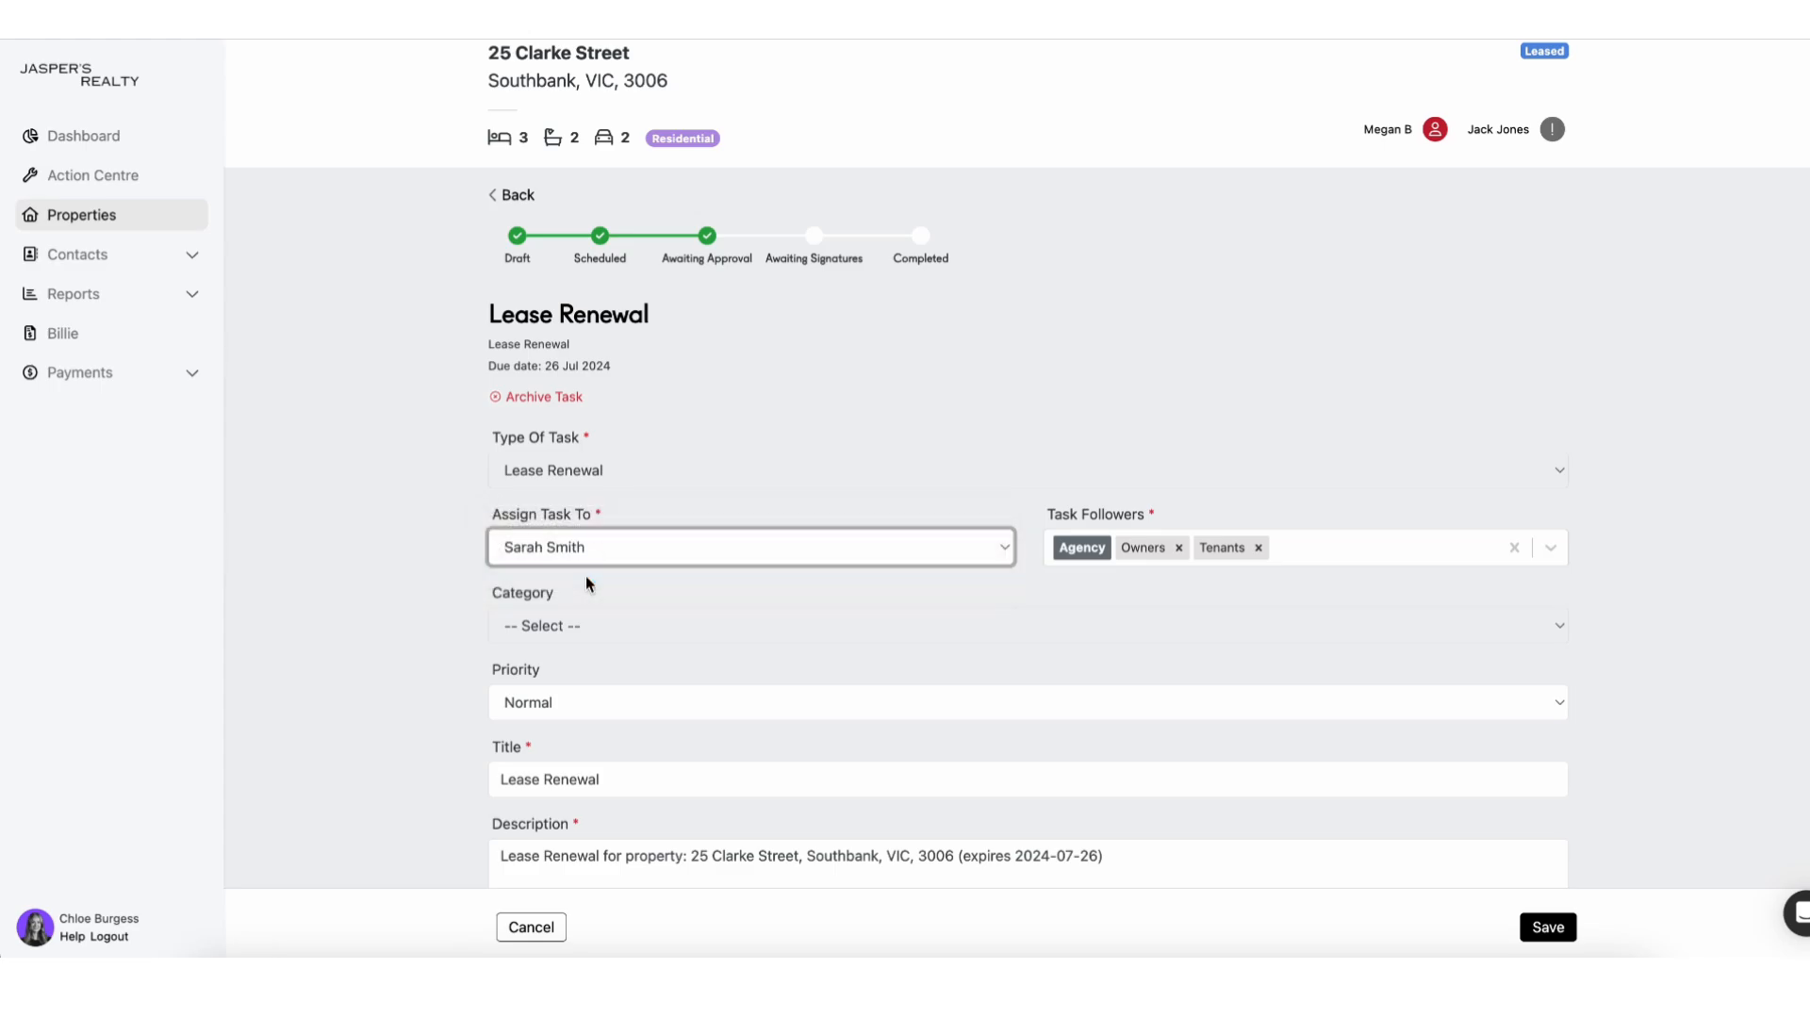
left_click(1522, 928)
Post an Agency reply asking for the lease to be generated and sent to the tenant.
scroll(1475, 806, "down", 6)
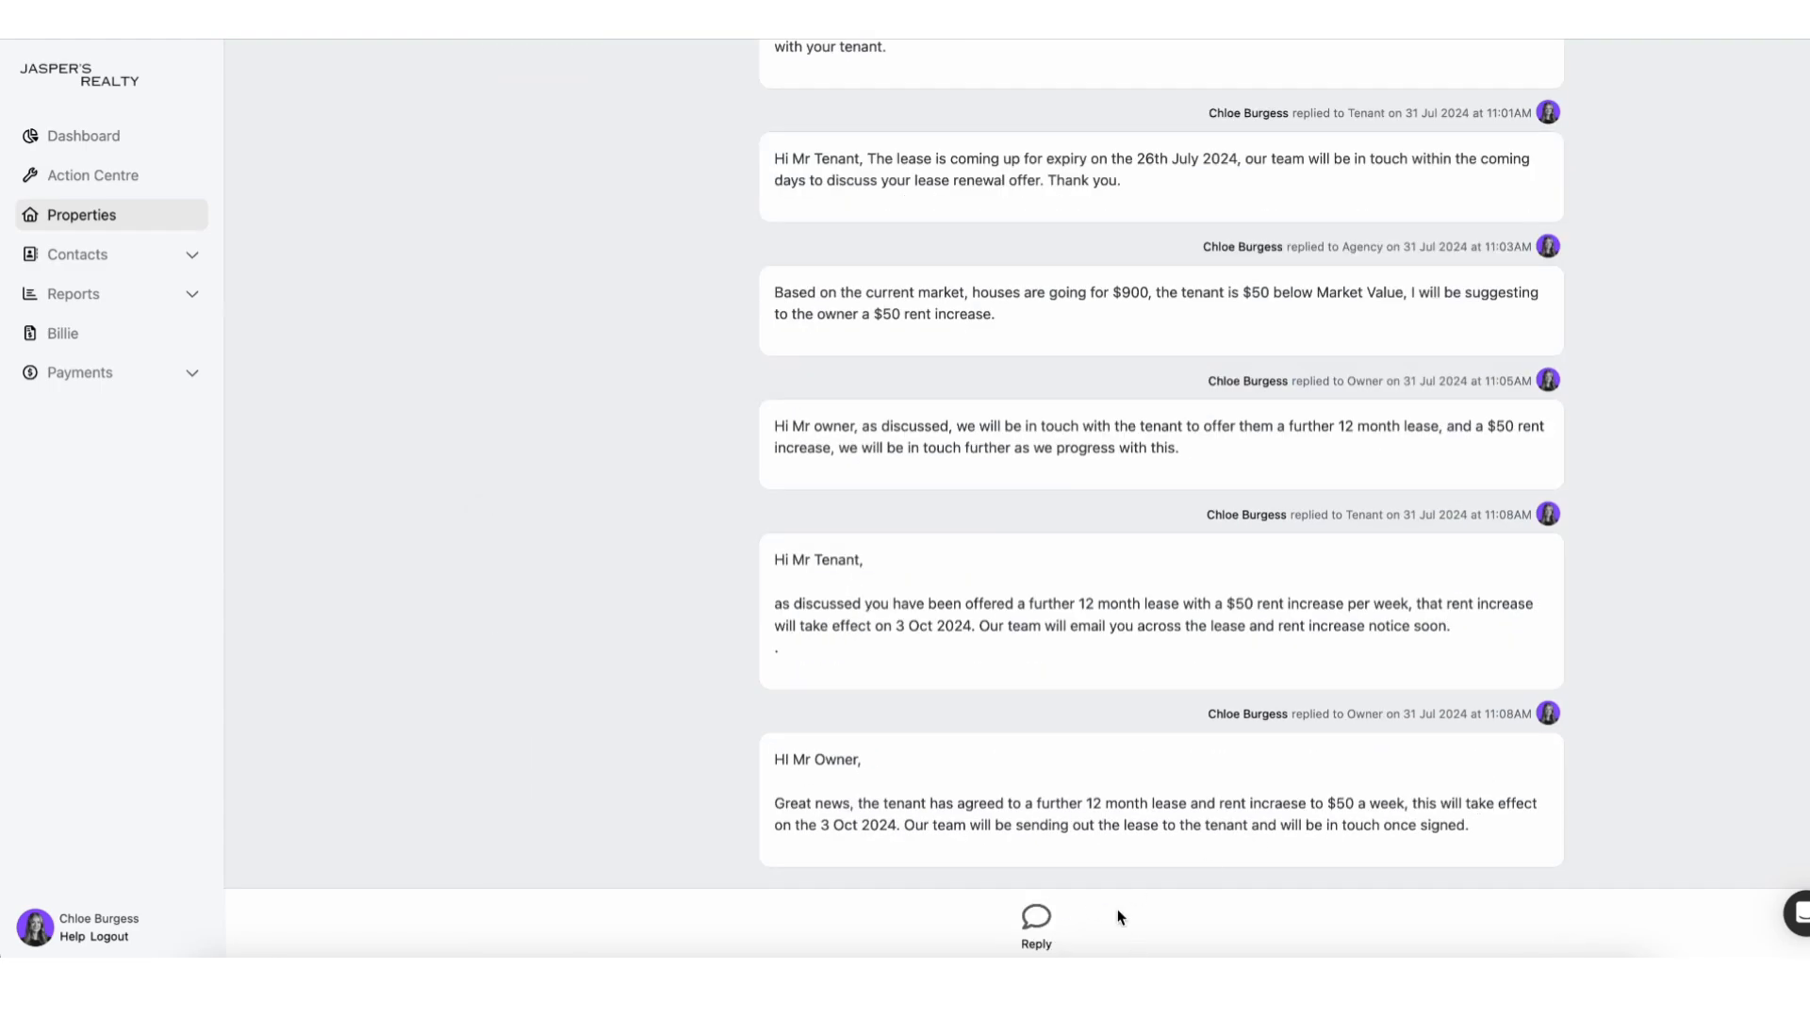
left_click(1038, 922)
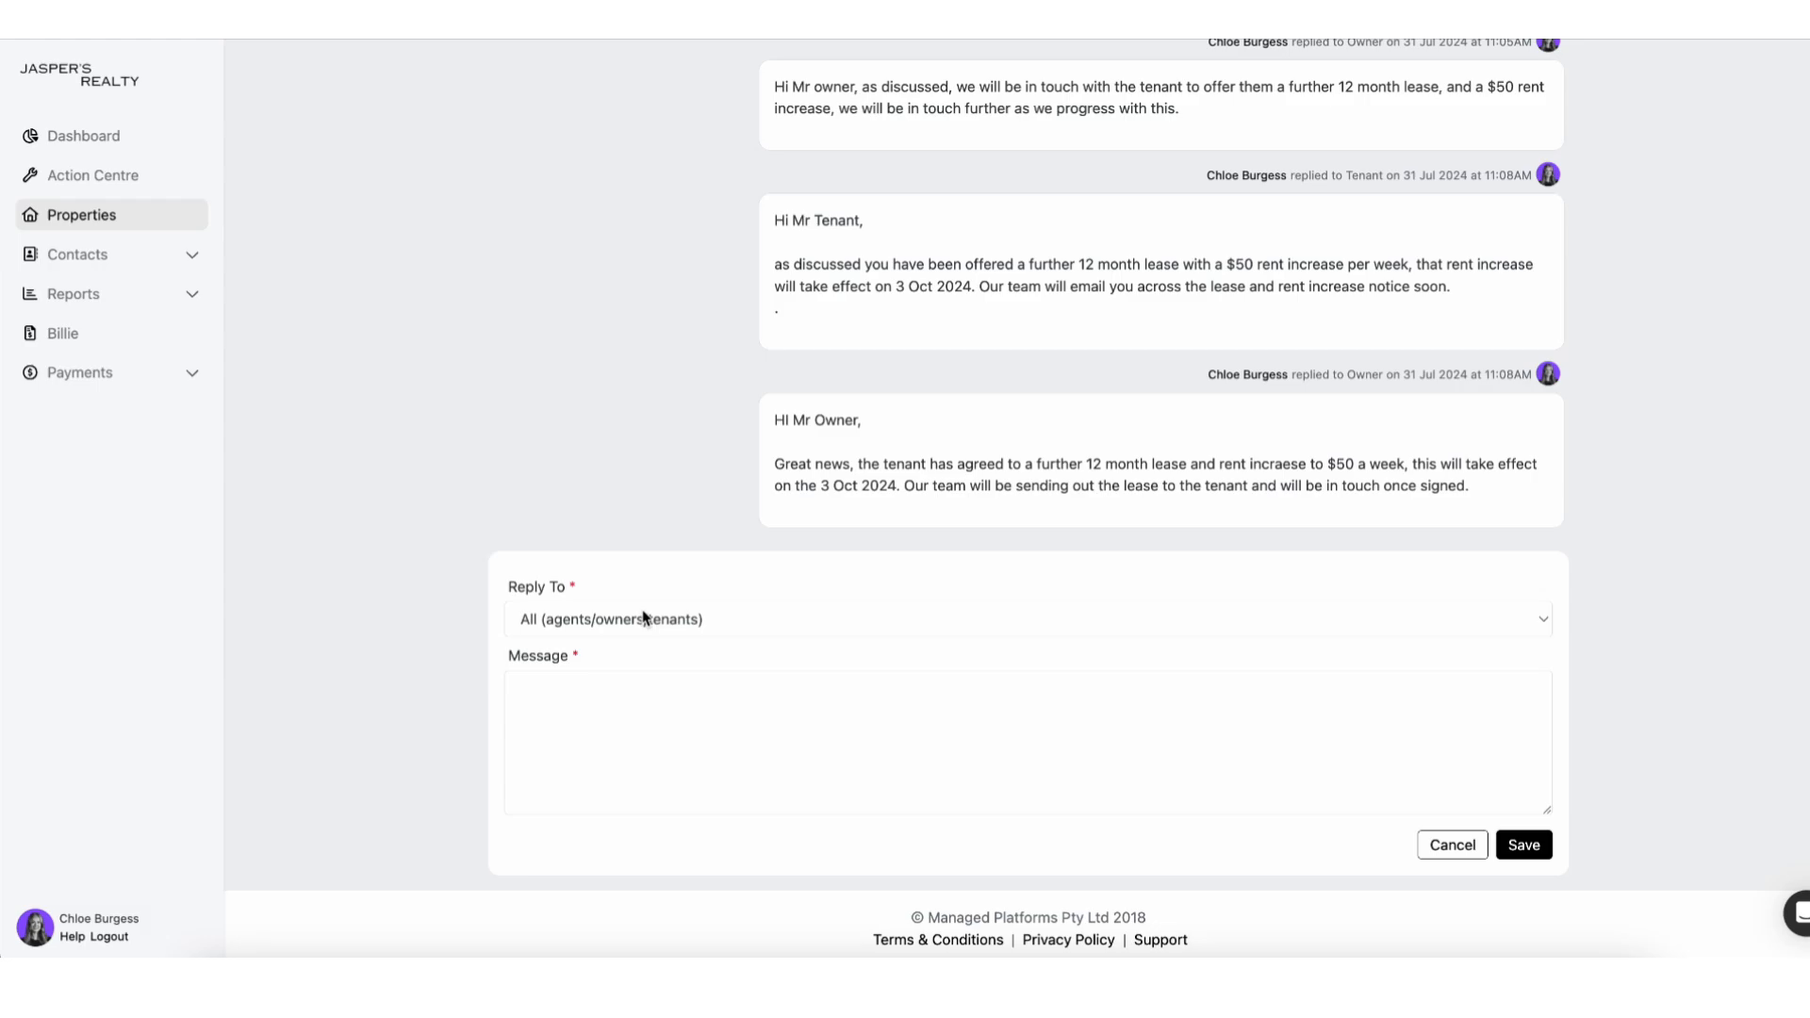
left_click(645, 617)
left_click(639, 638)
left_click(623, 732)
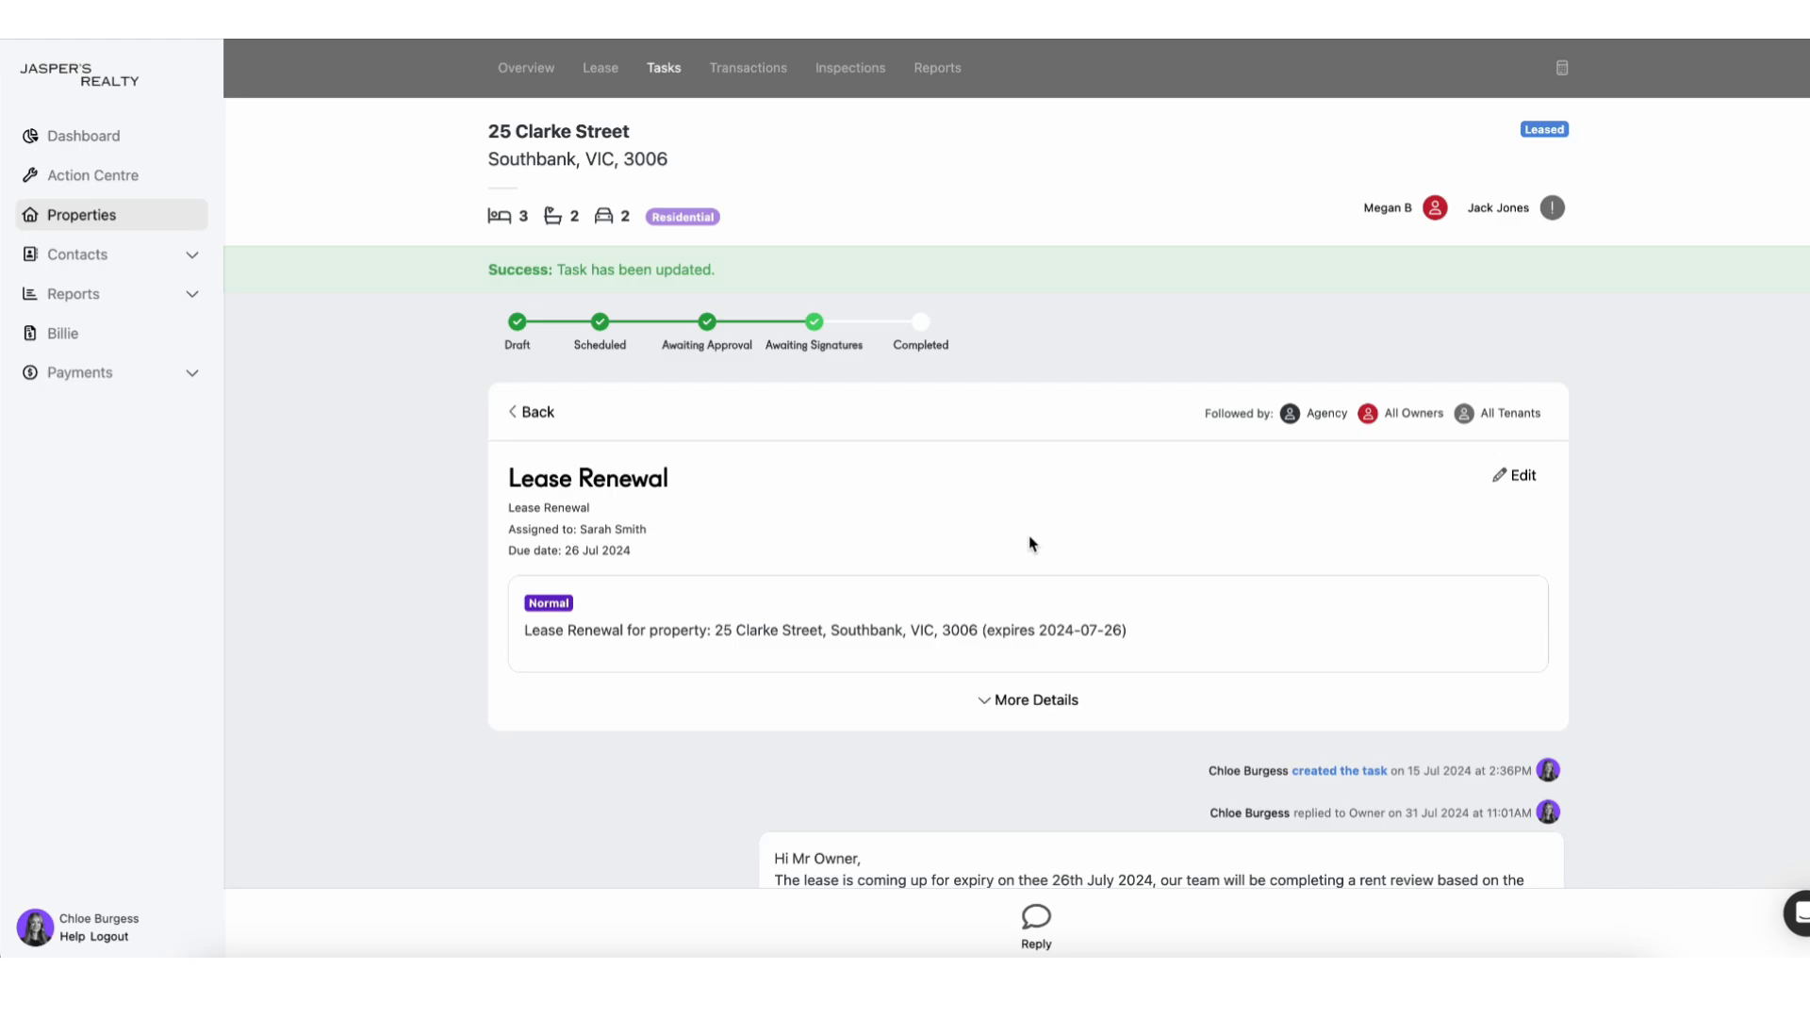
scroll(1030, 537, "down", 15)
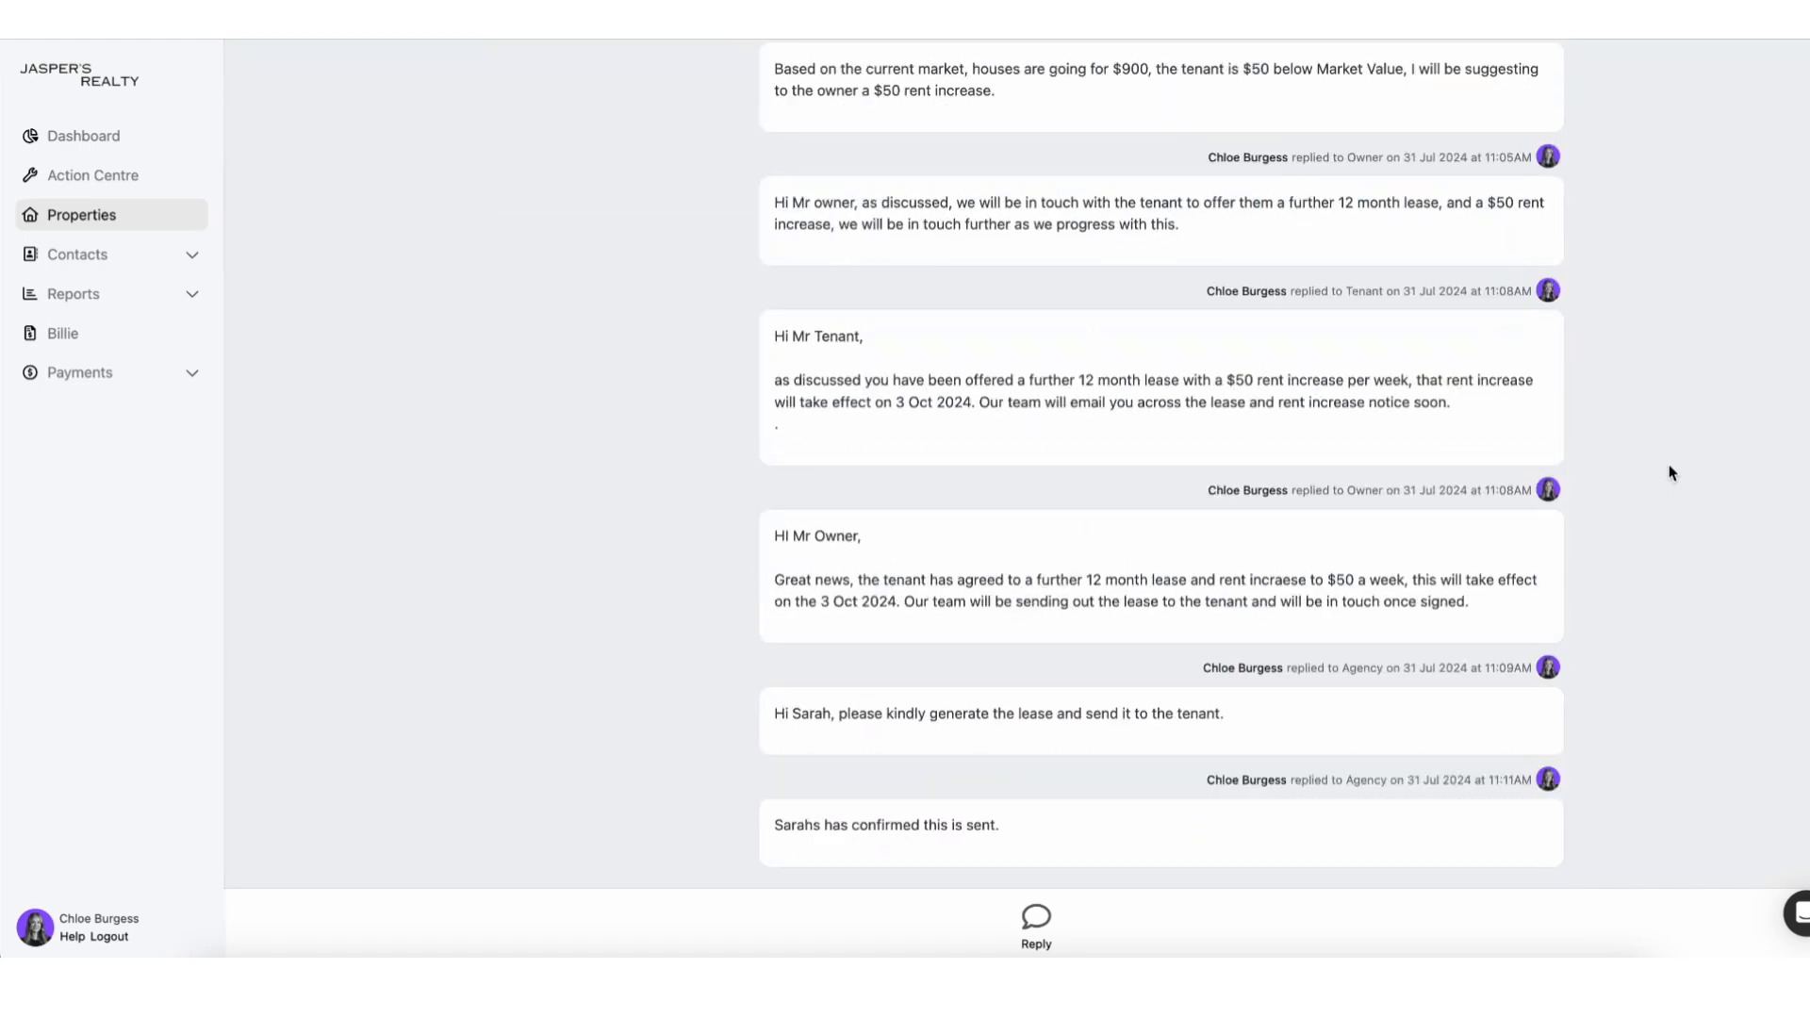
scroll(1671, 471, "up", 15)
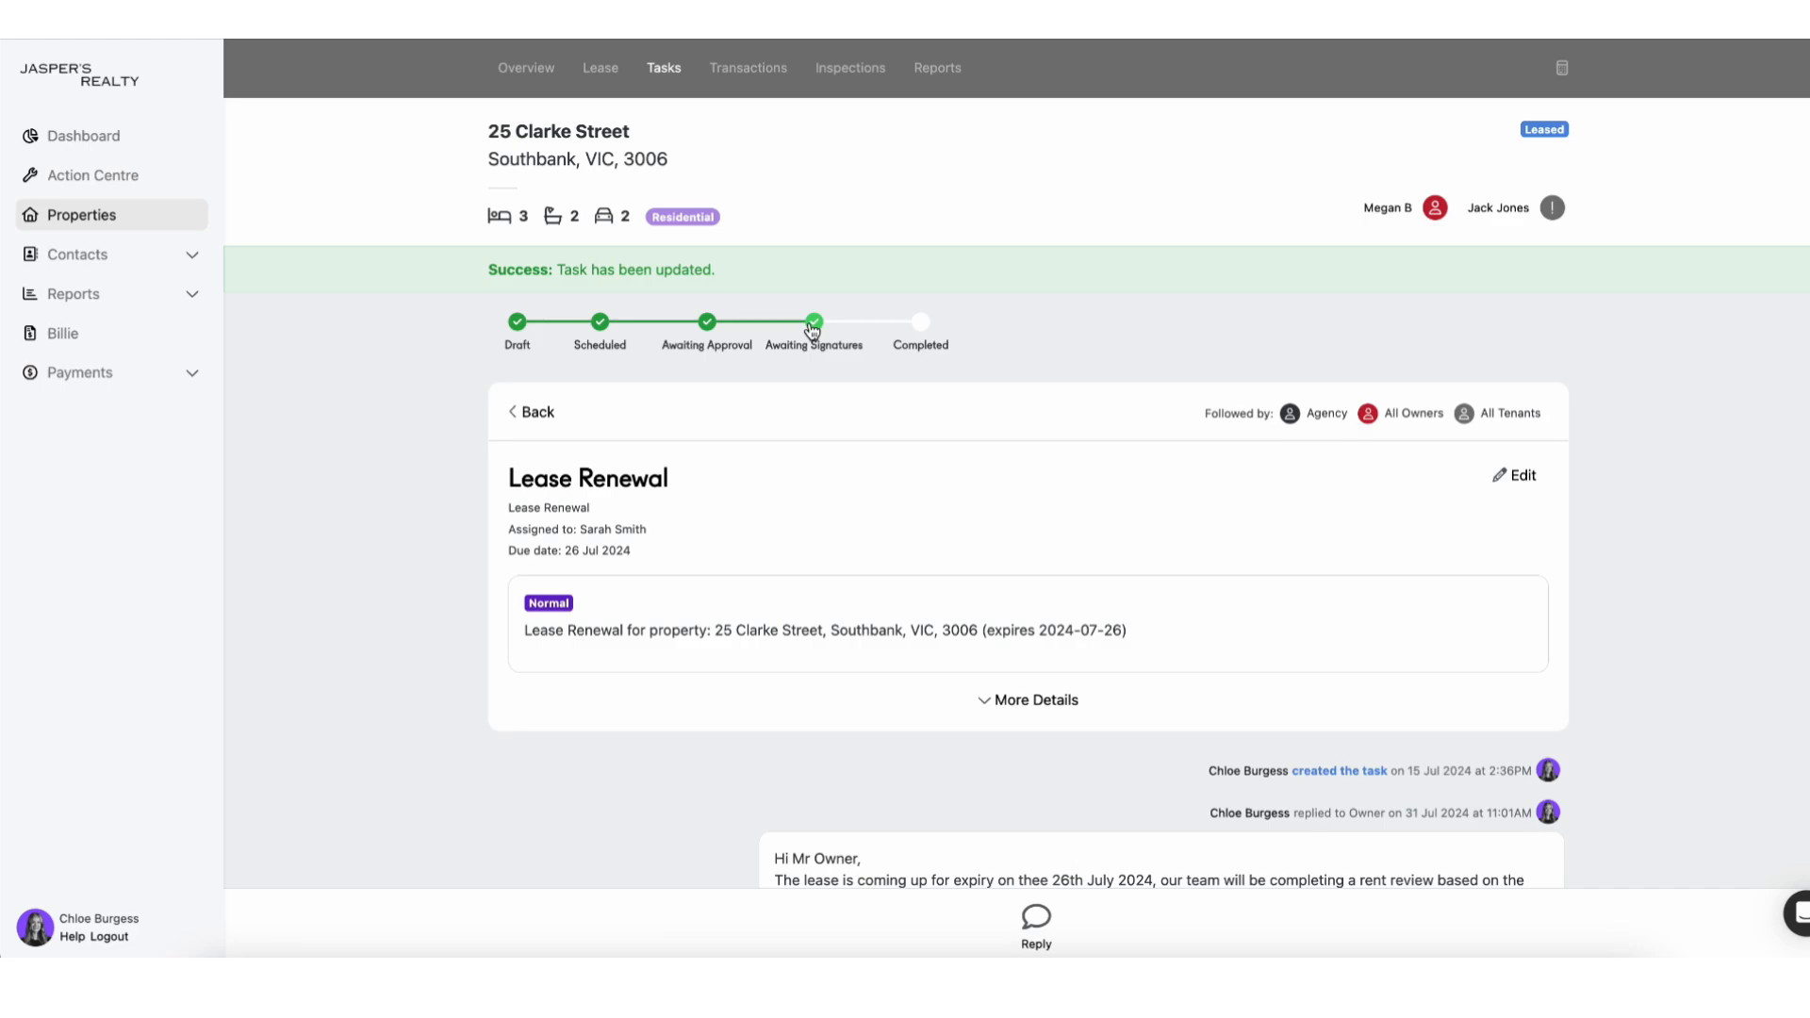
Start renewing the lease from the property's lease details and confirm the renewal.
left_click(597, 64)
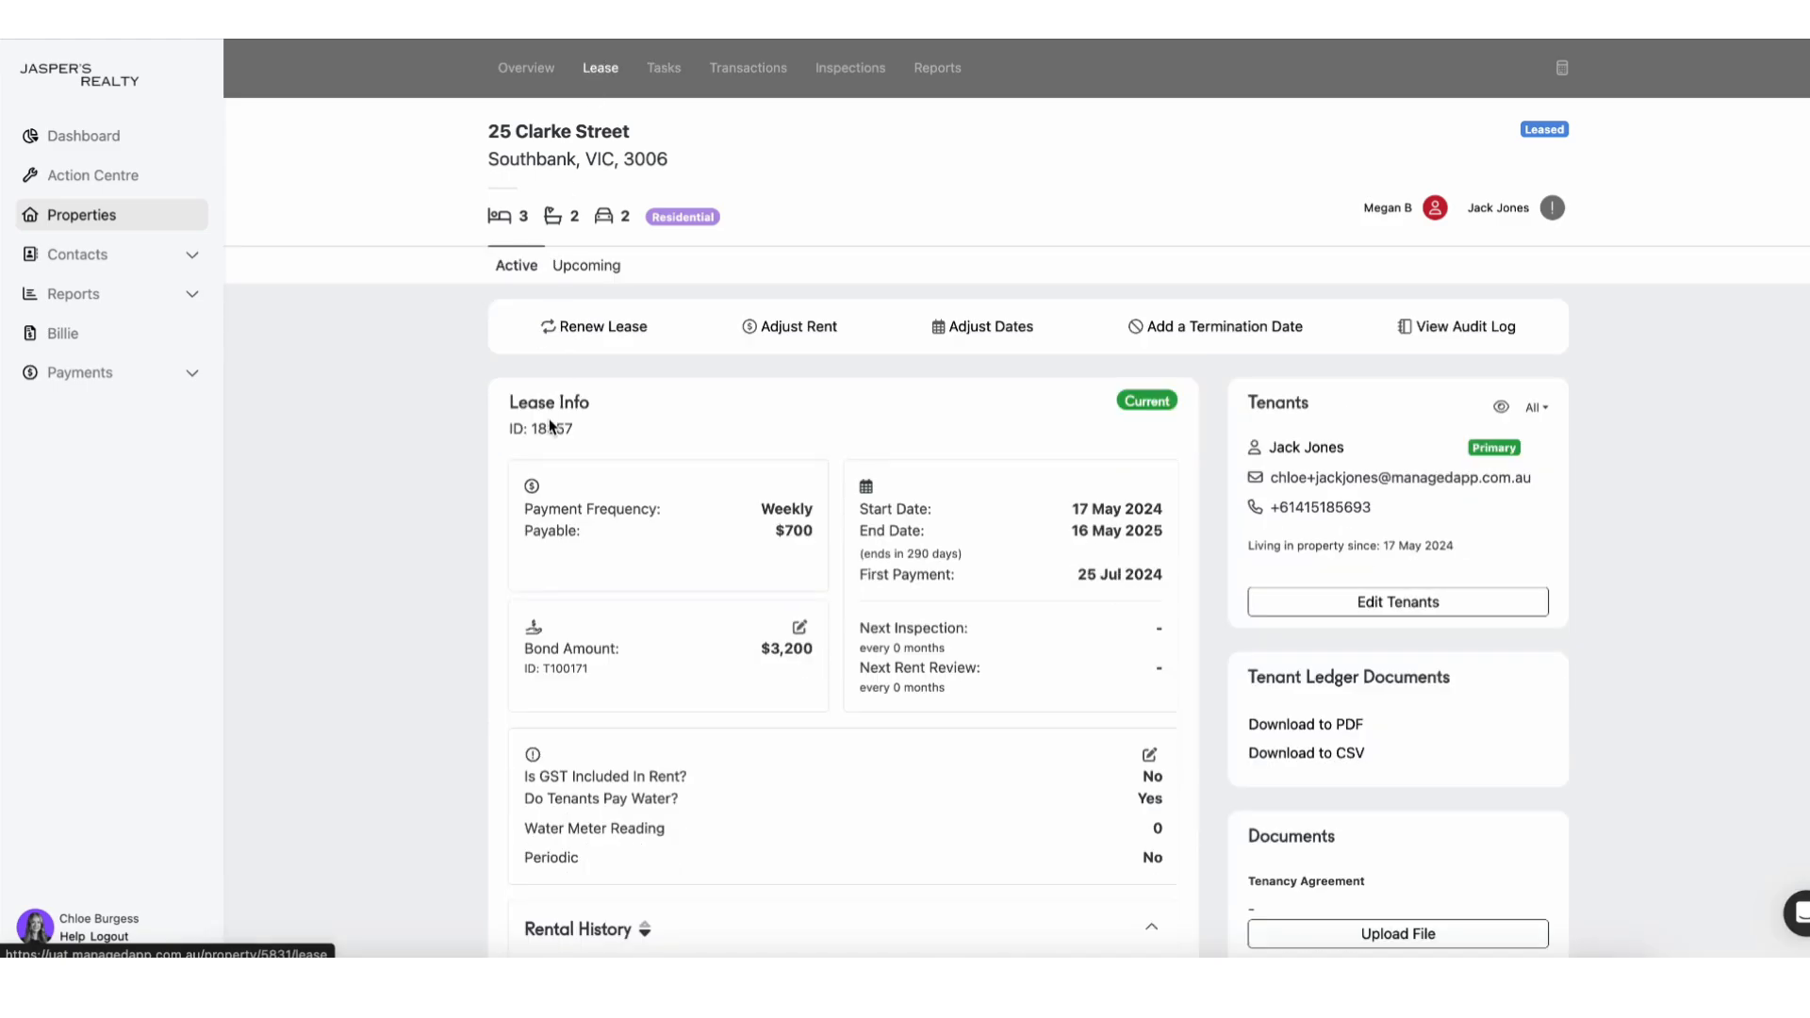
left_click(594, 330)
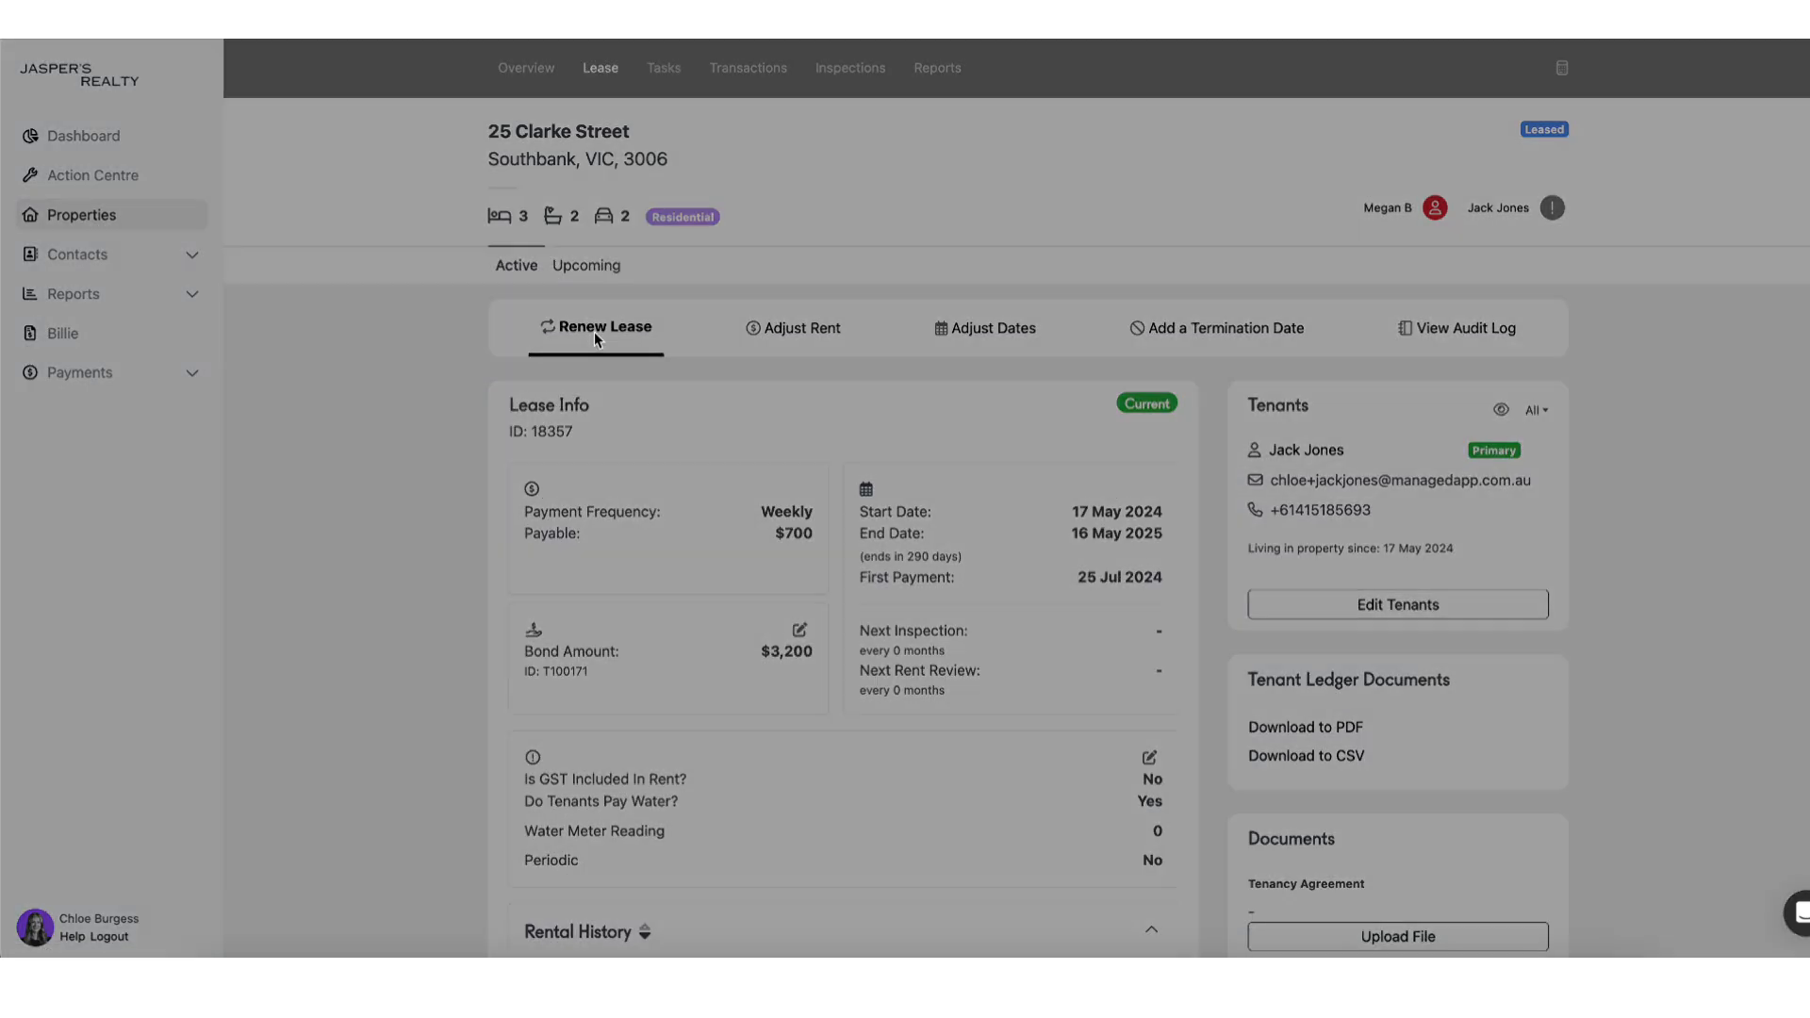
left_click(1128, 572)
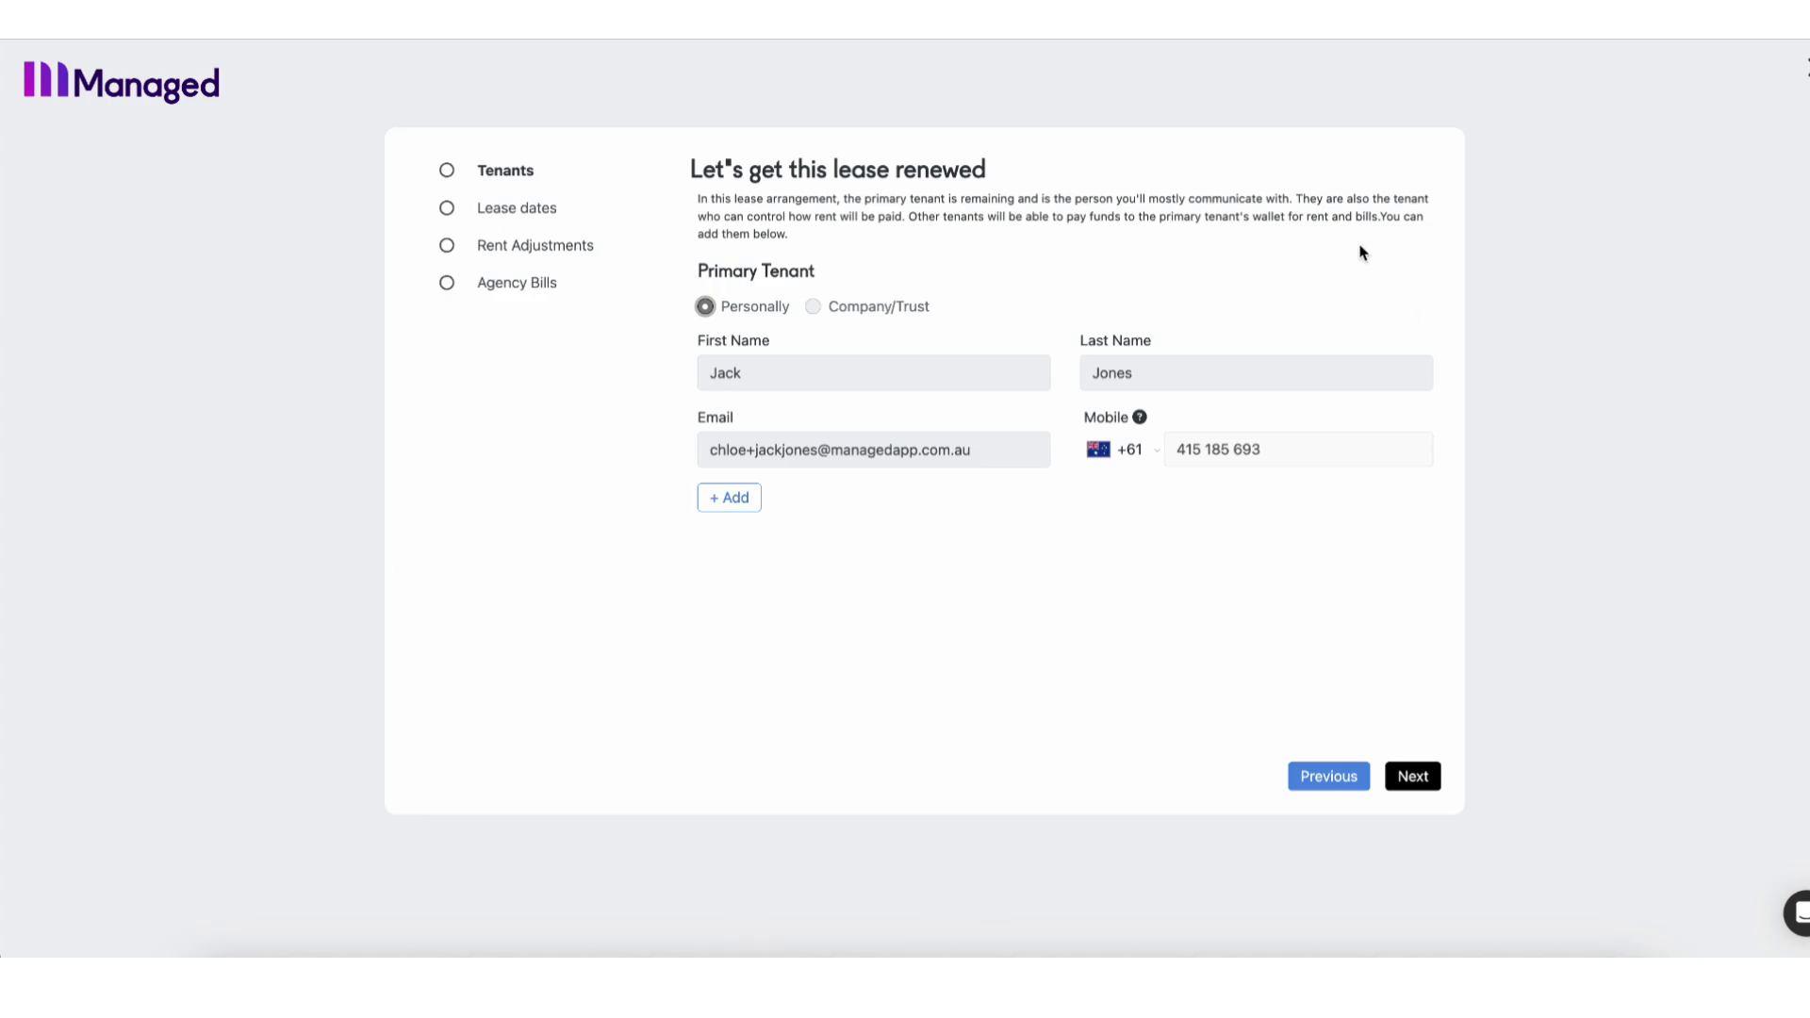
left_click(1426, 783)
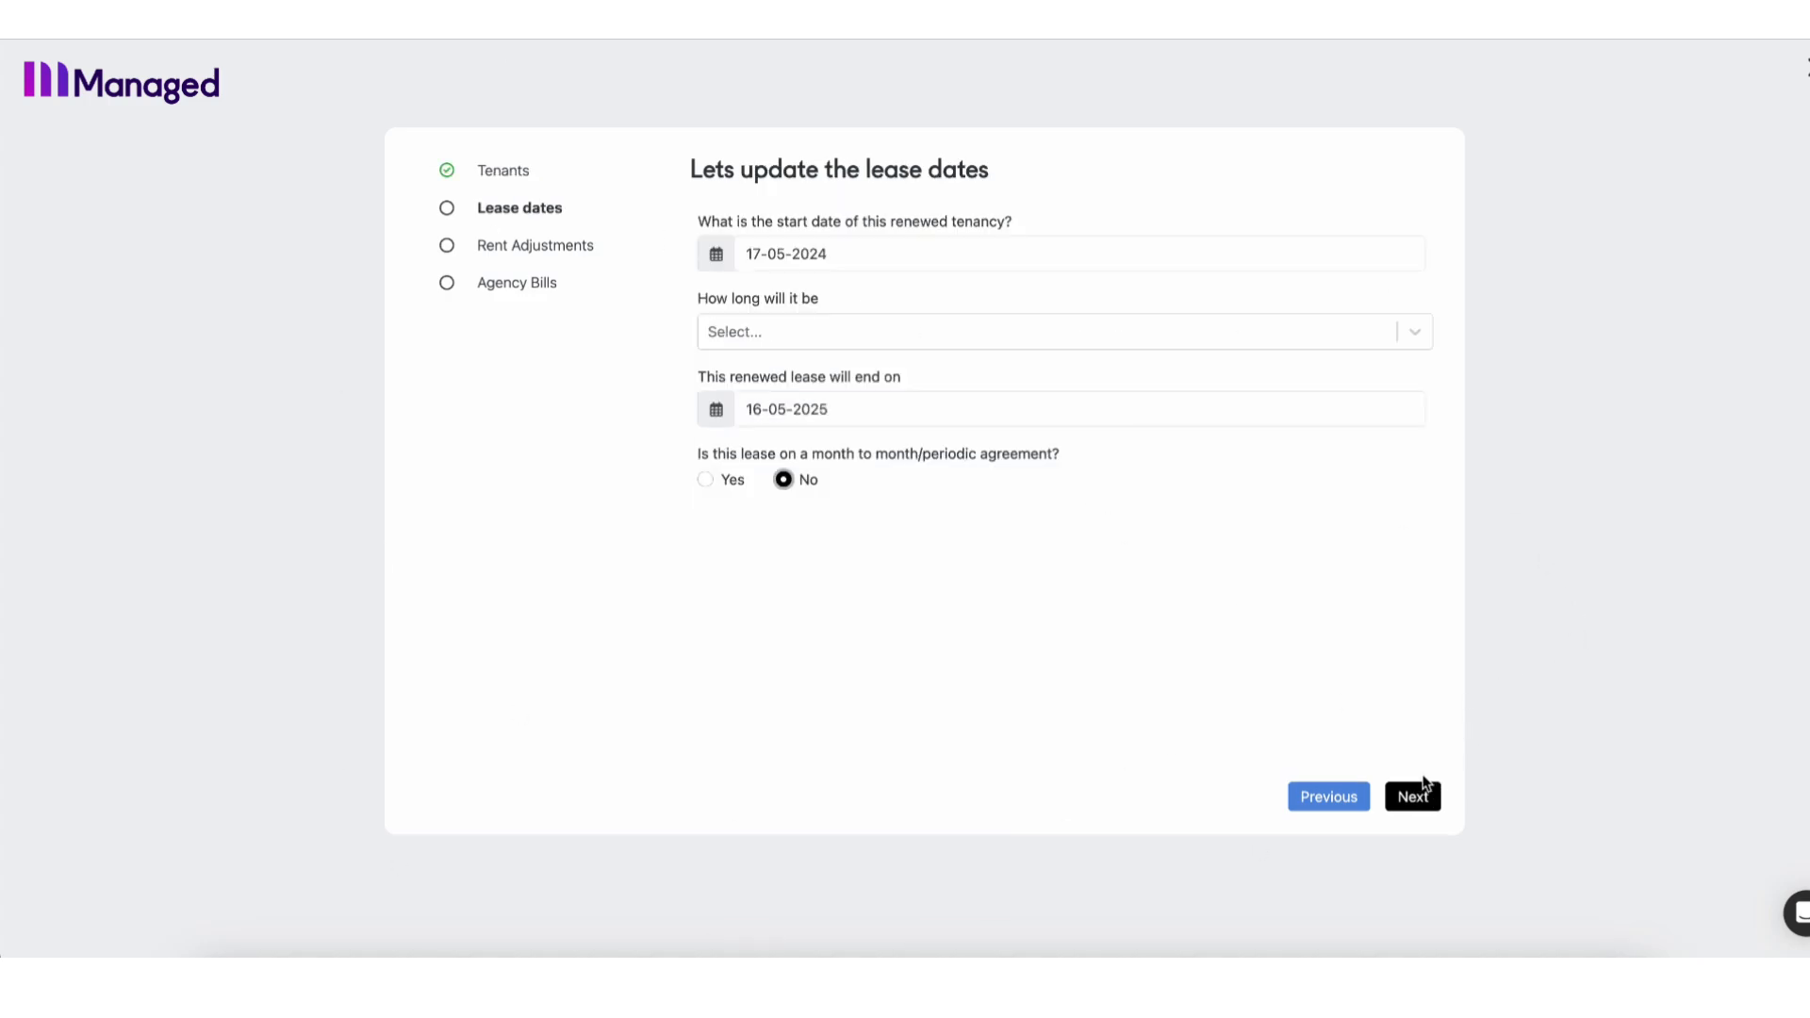
Set the lease to start 09-08-2024 for 12 months, ending 08-08-2025.
left_click(934, 266)
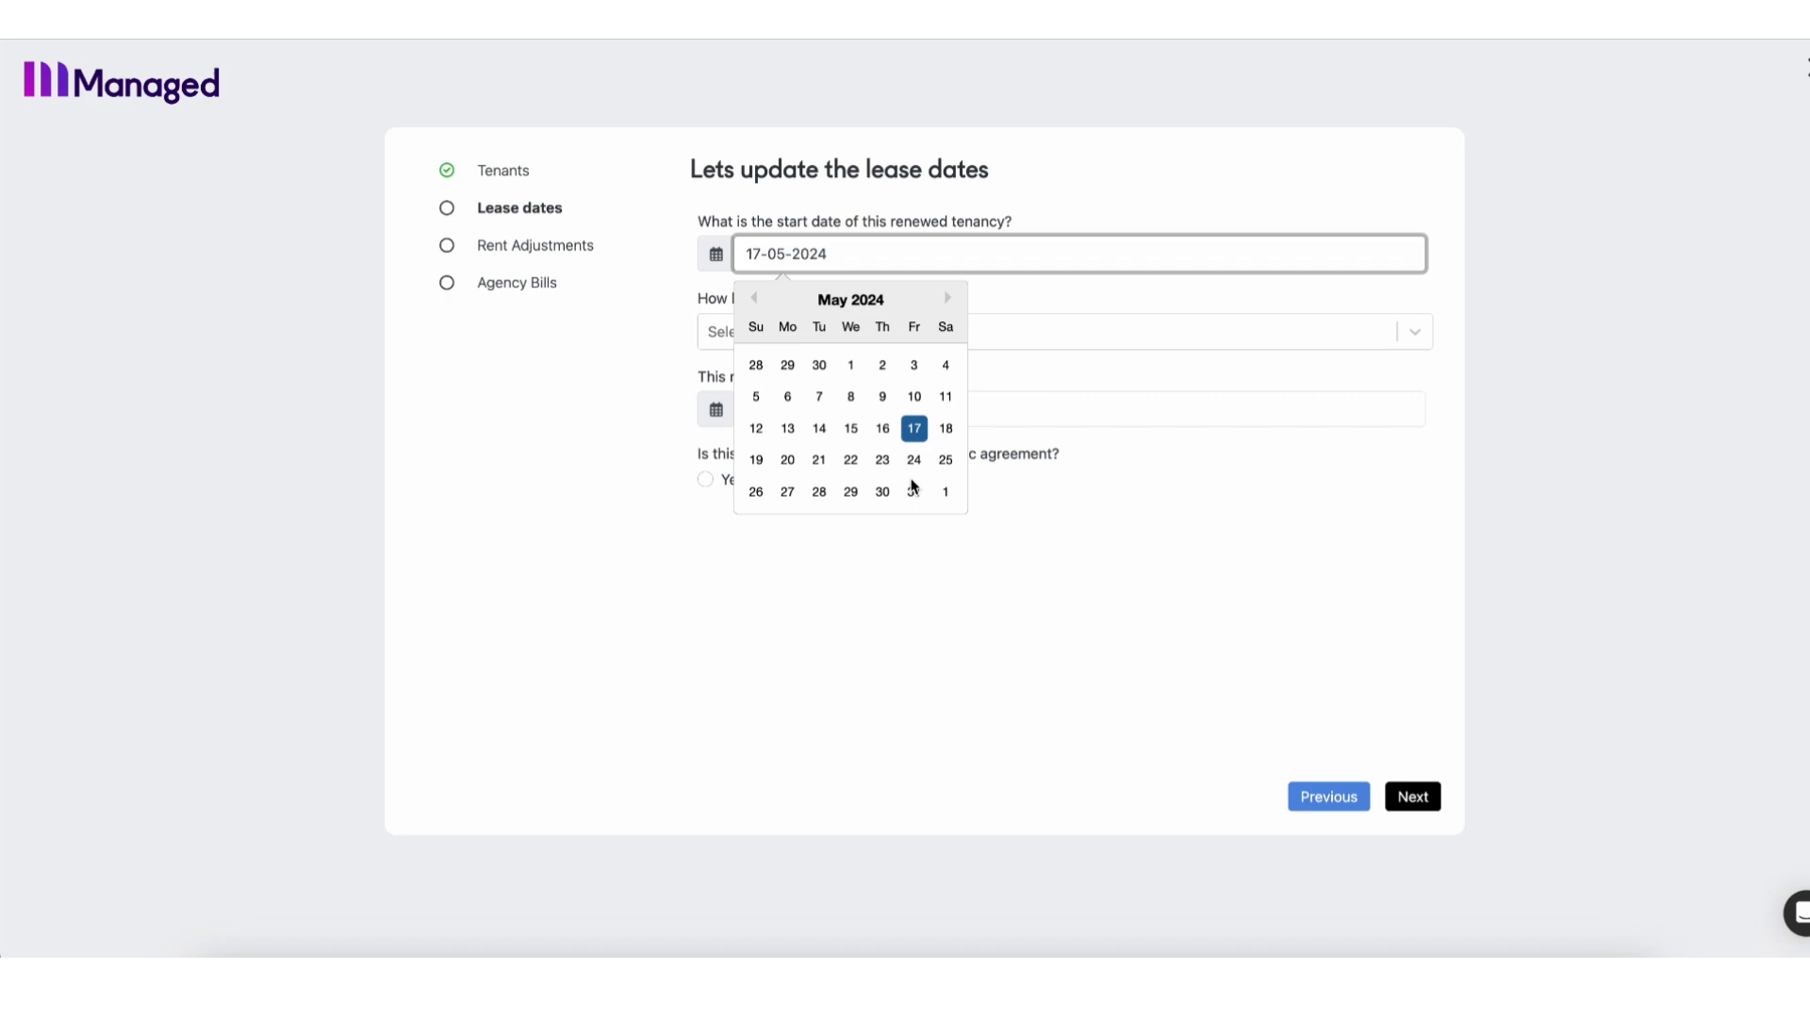
left_click(950, 298)
left_click(949, 298)
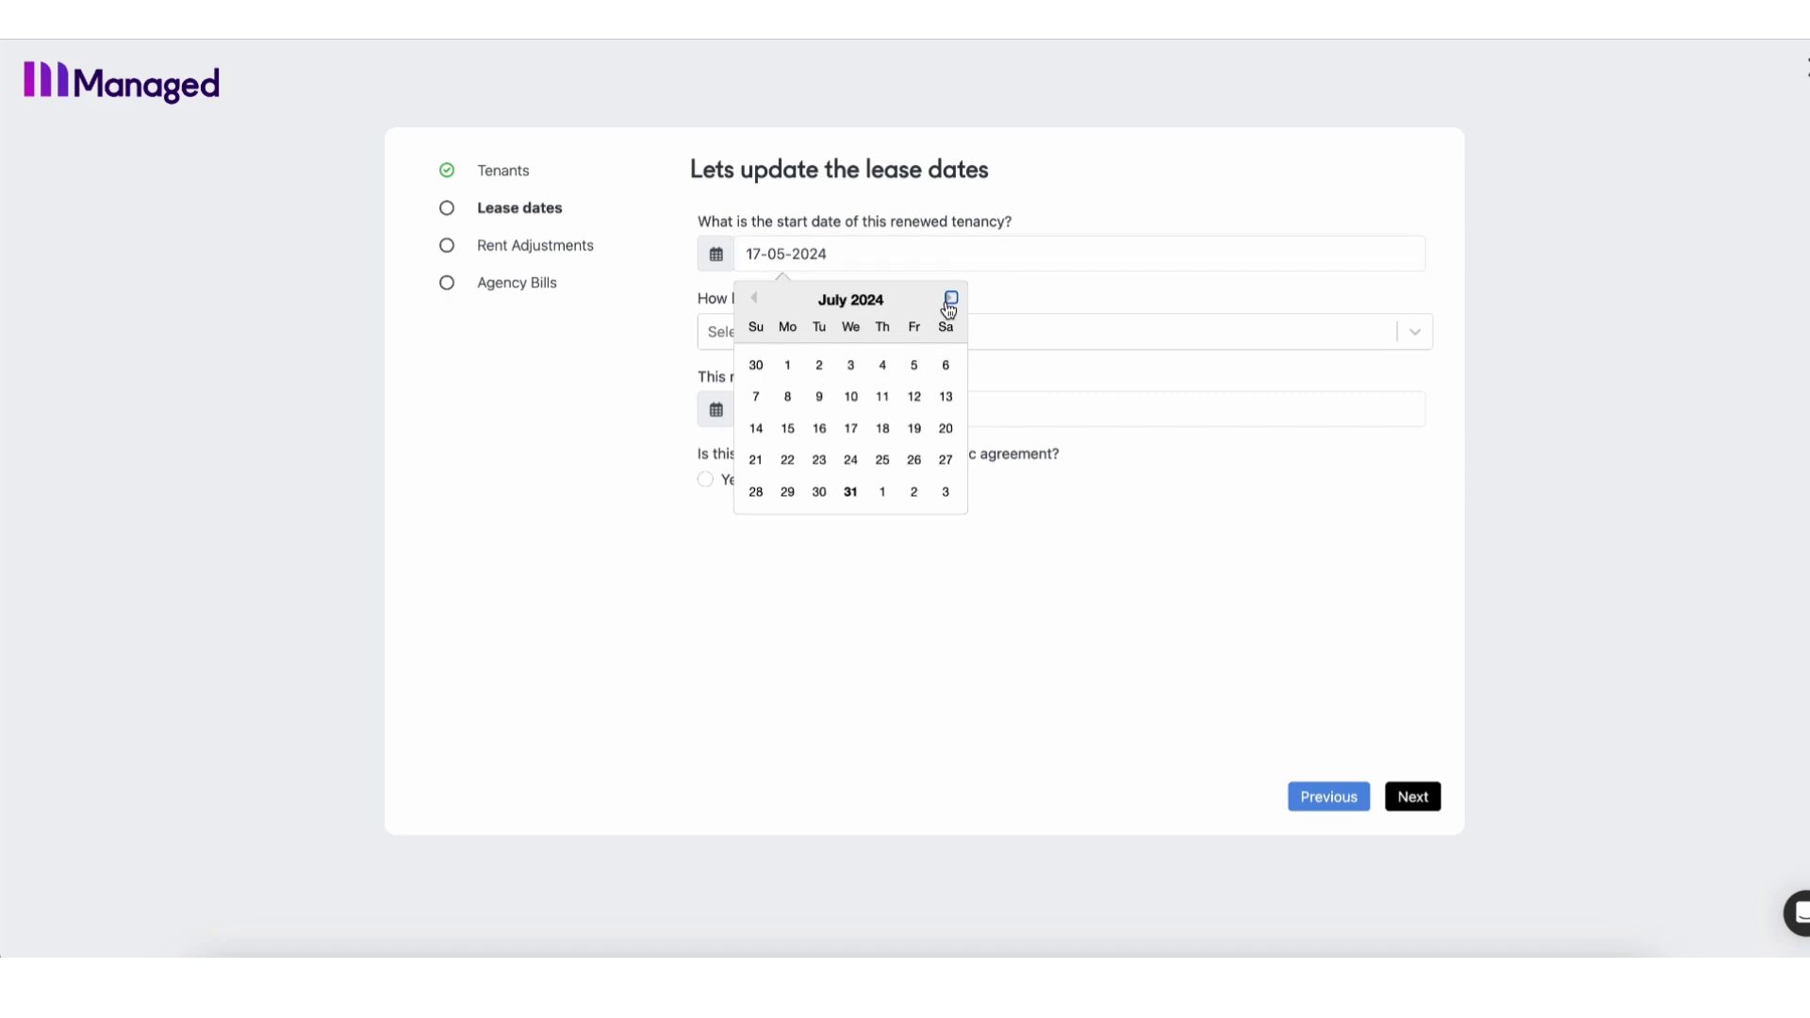
left_click(949, 298)
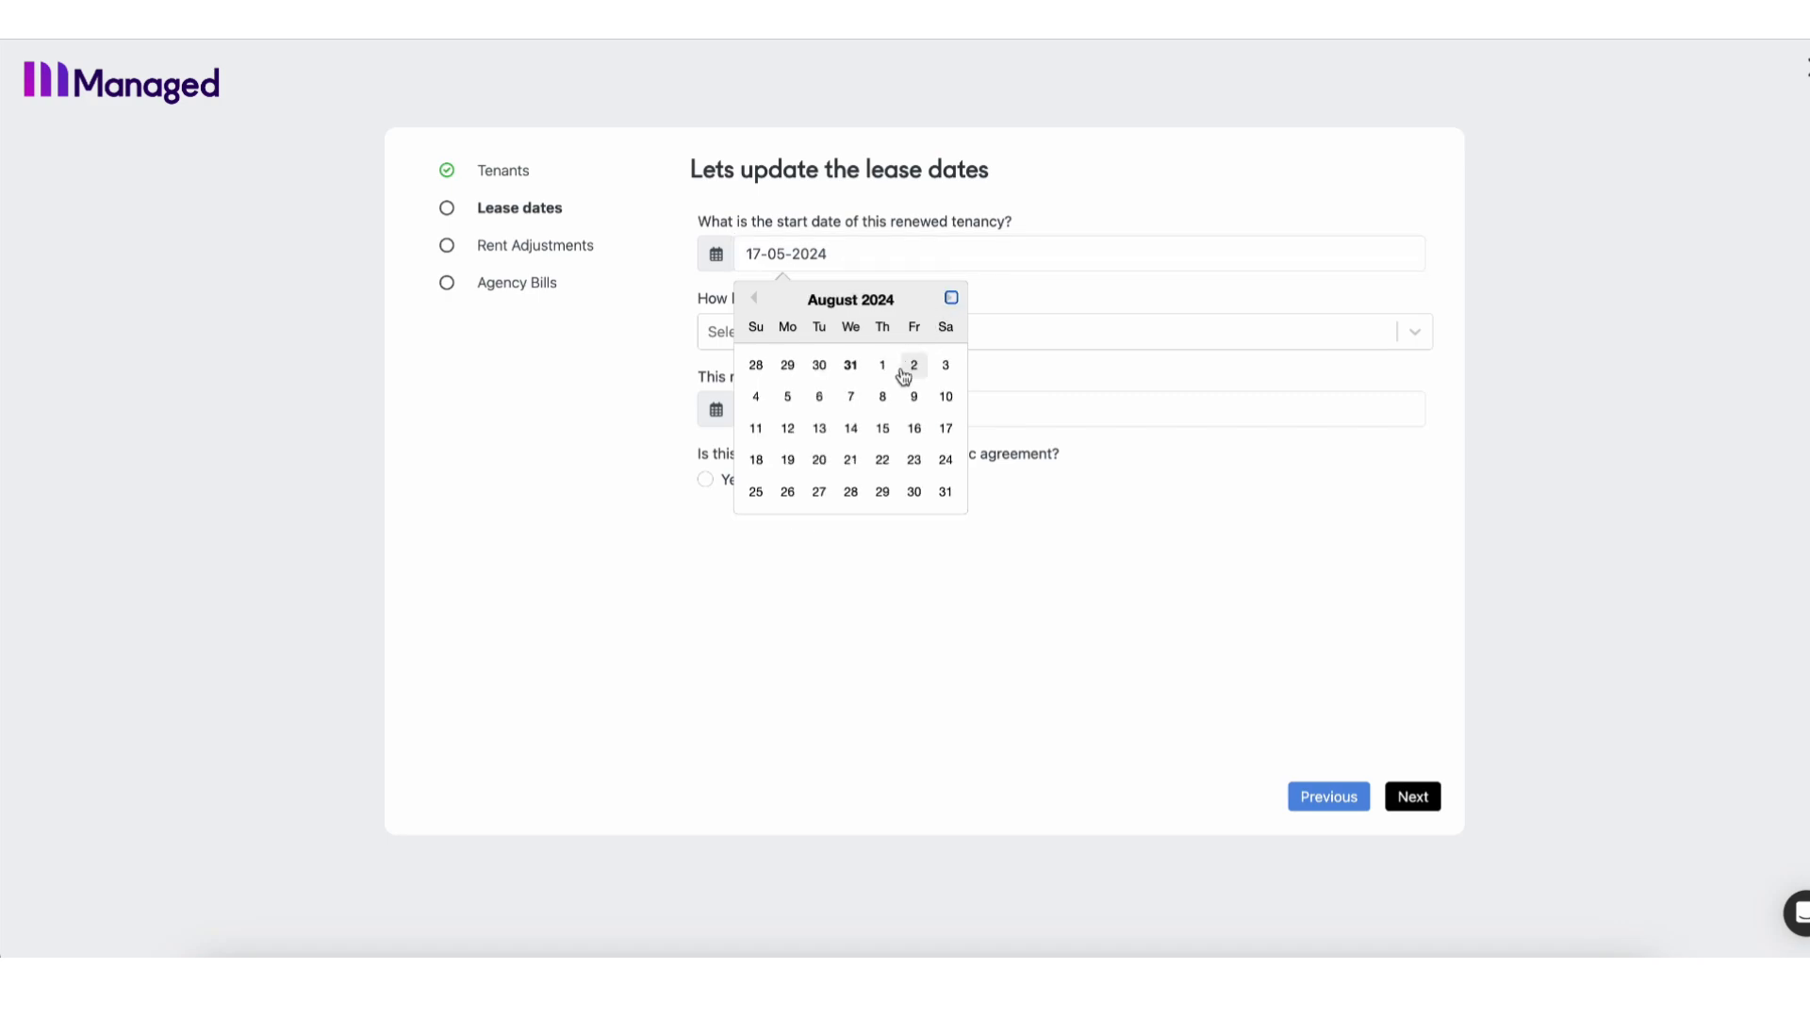
left_click(914, 397)
left_click(905, 340)
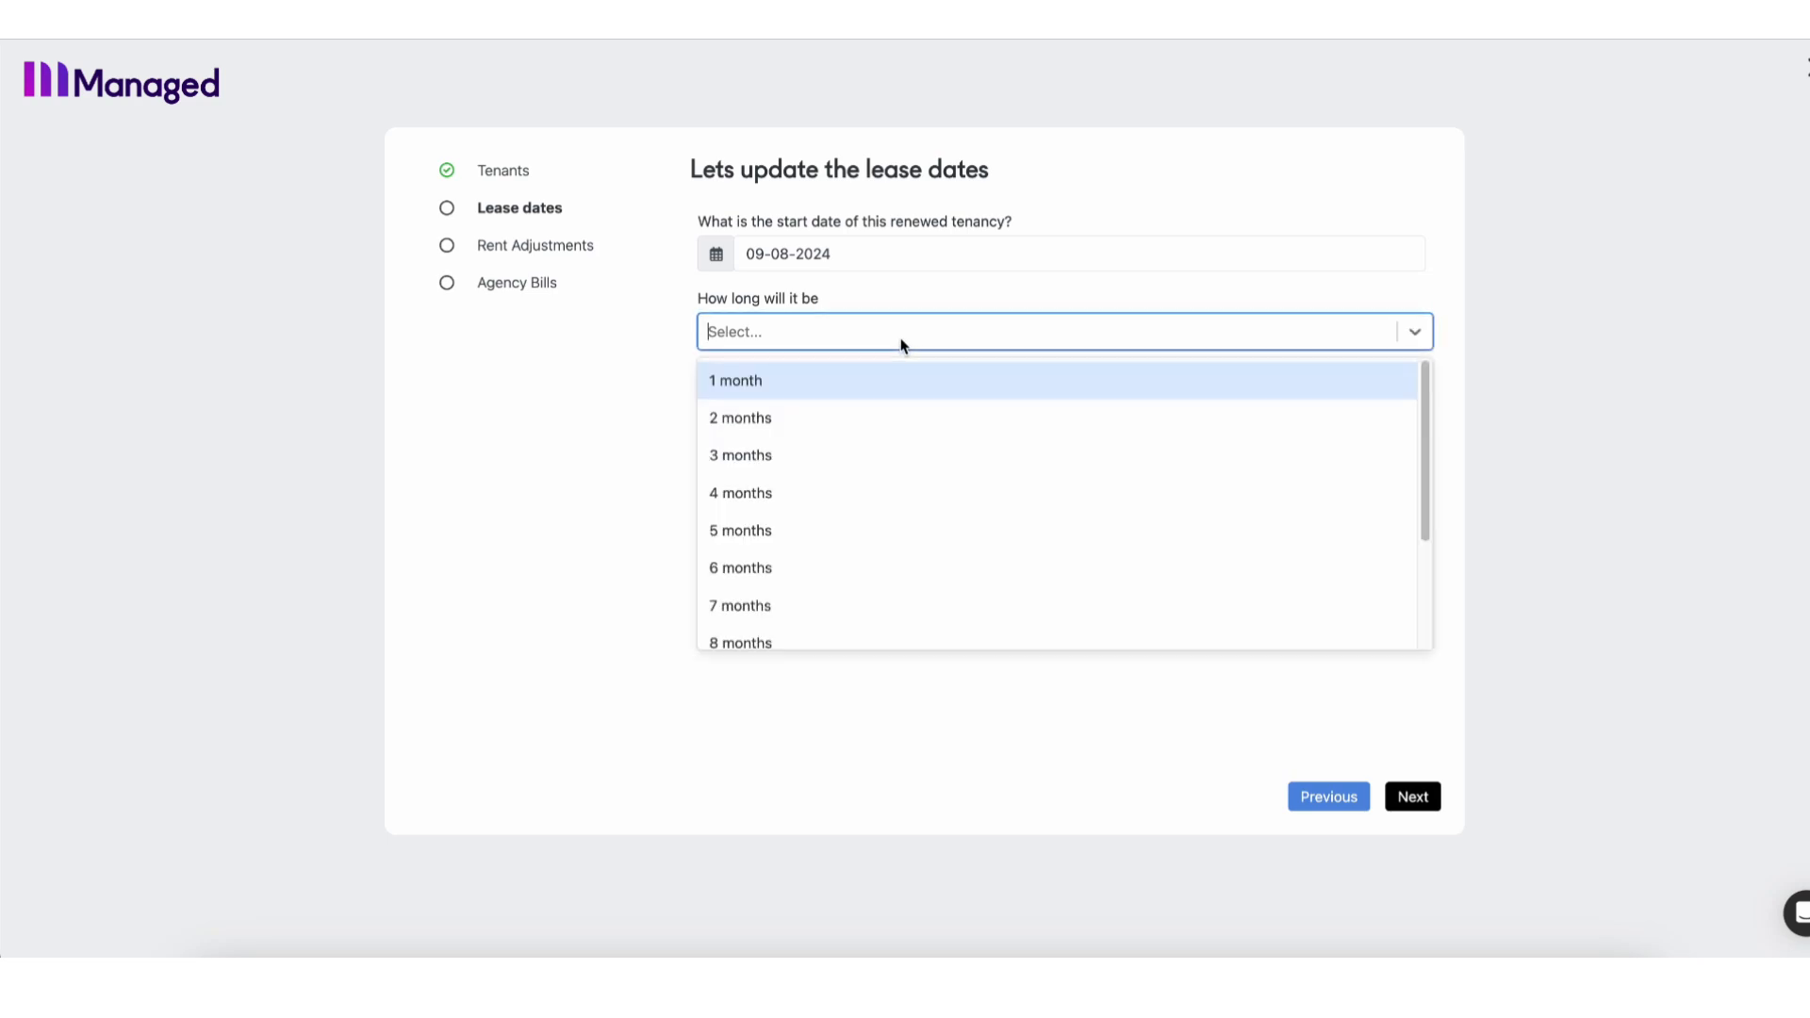
scroll(840, 586, "down", 3)
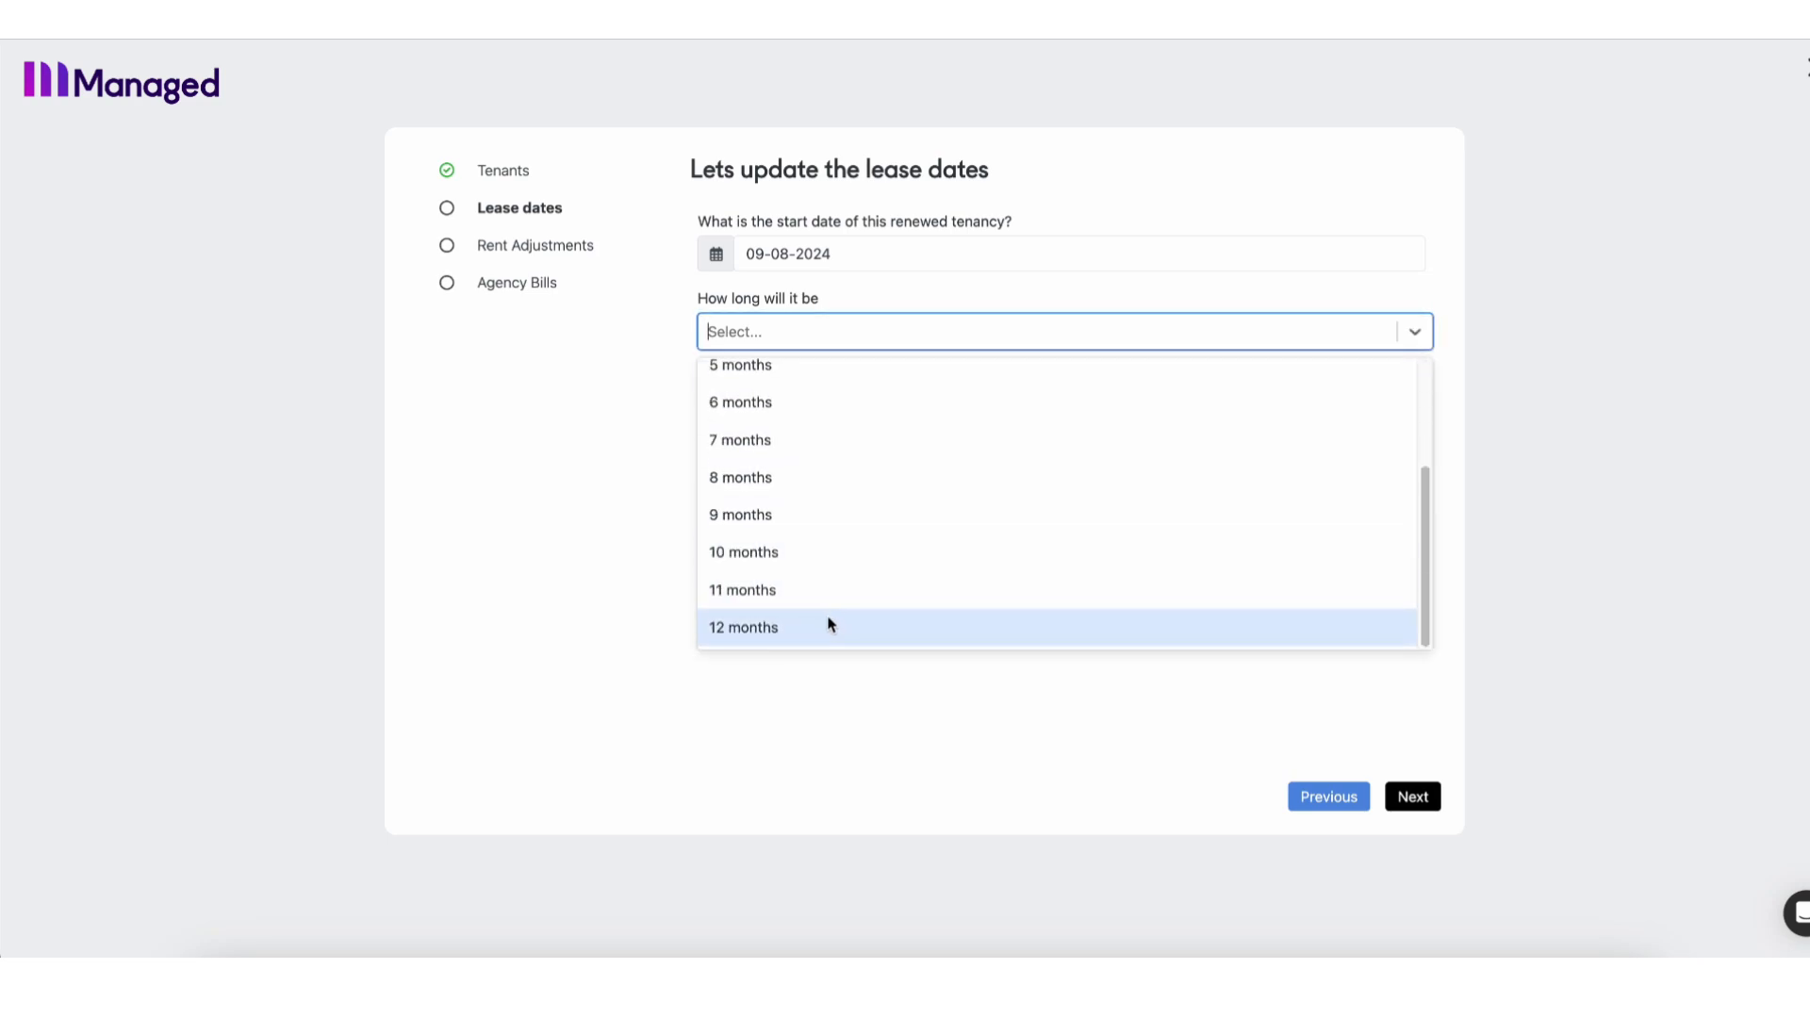
left_click(829, 624)
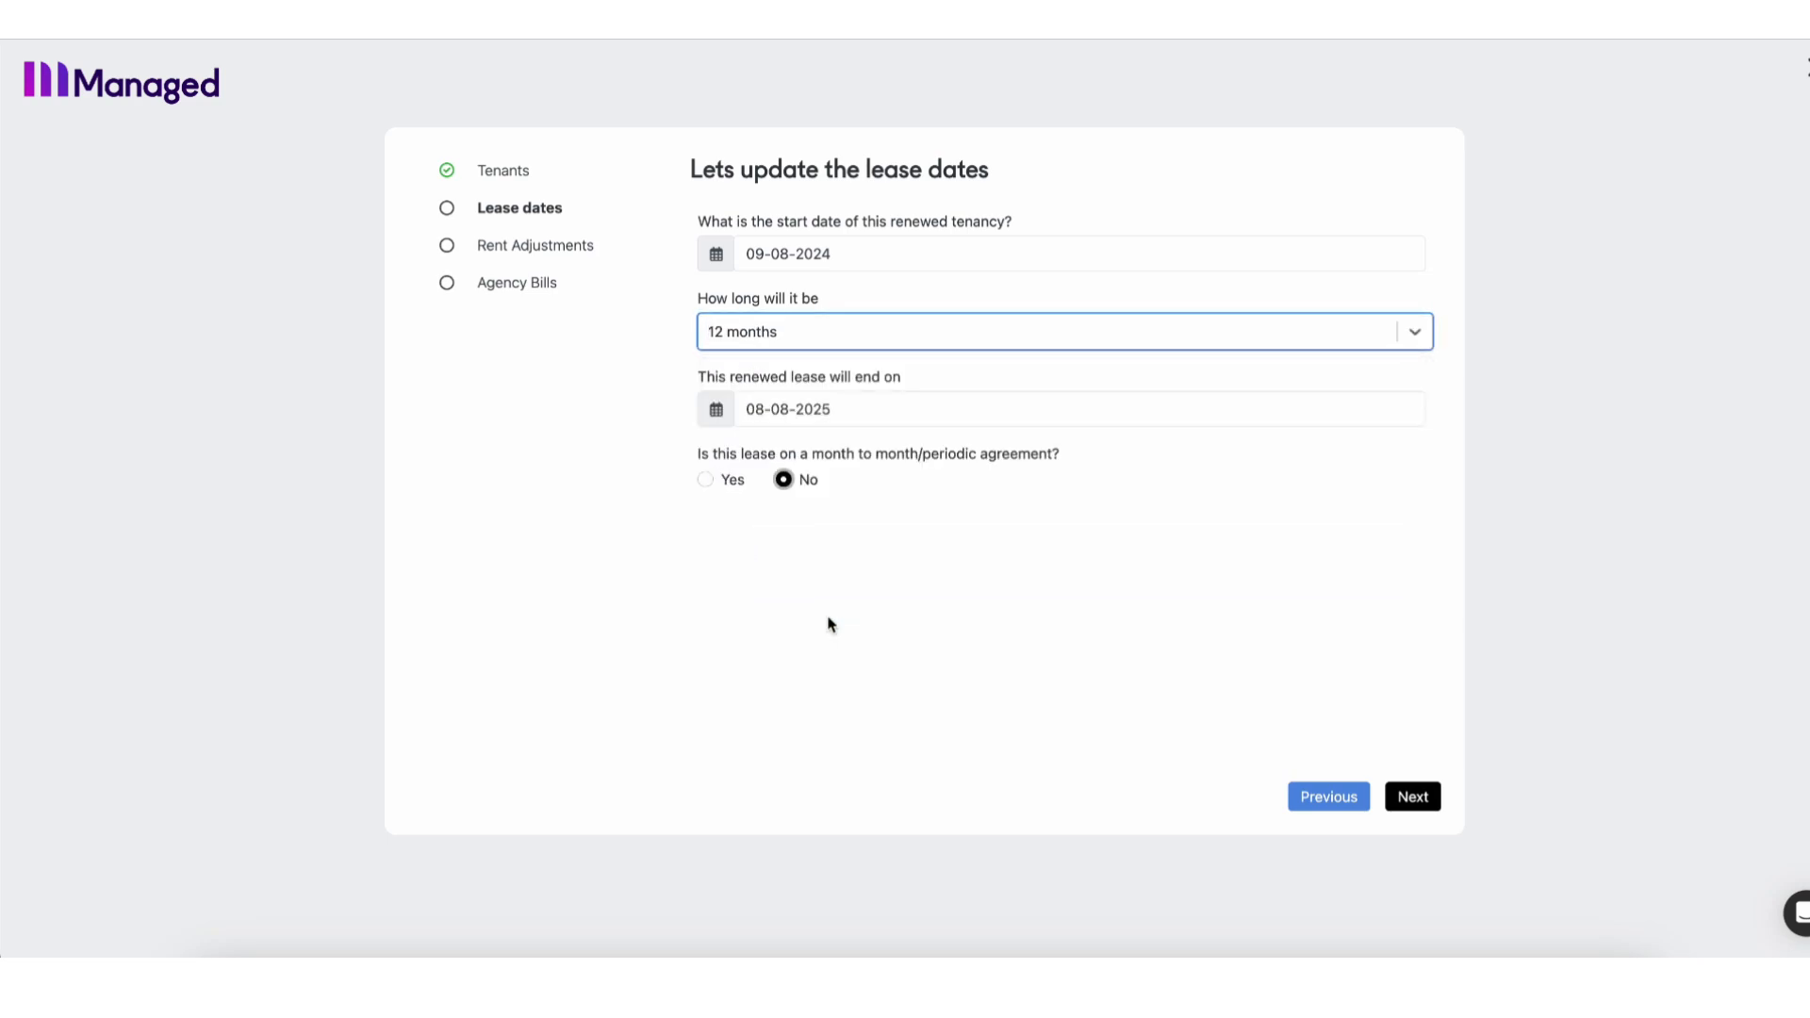
left_click(851, 412)
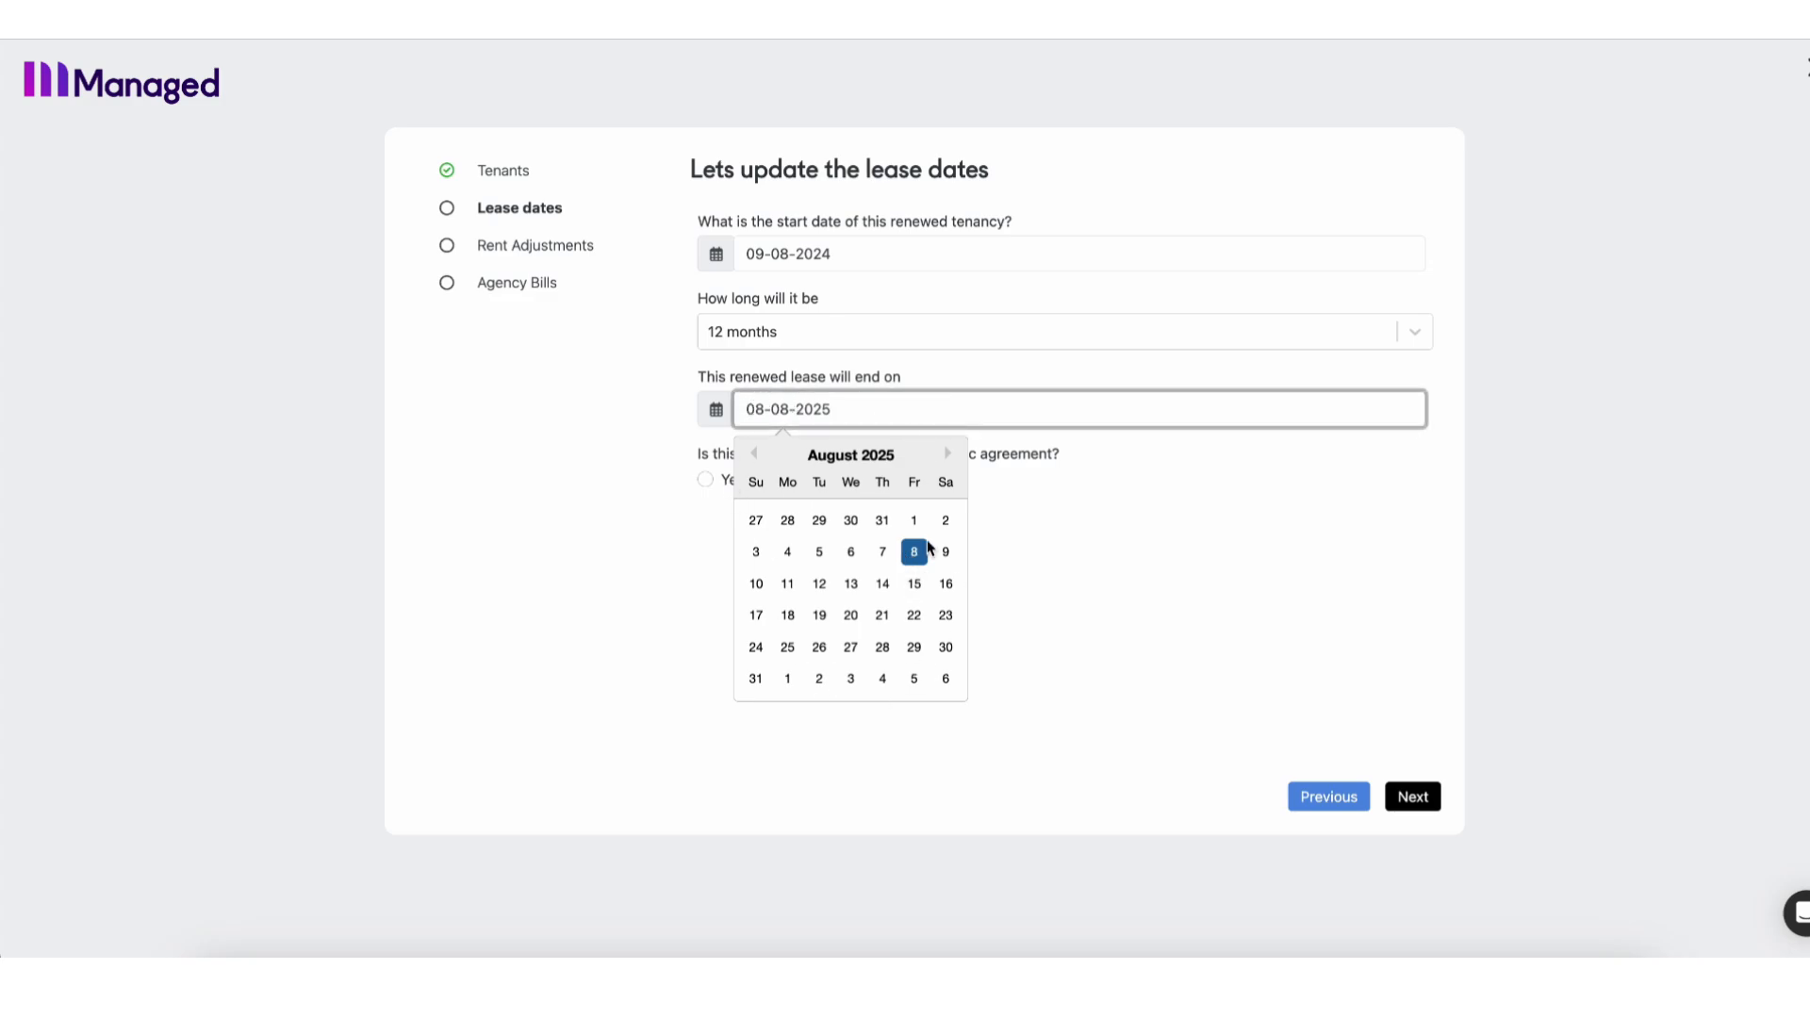
left_click(1031, 571)
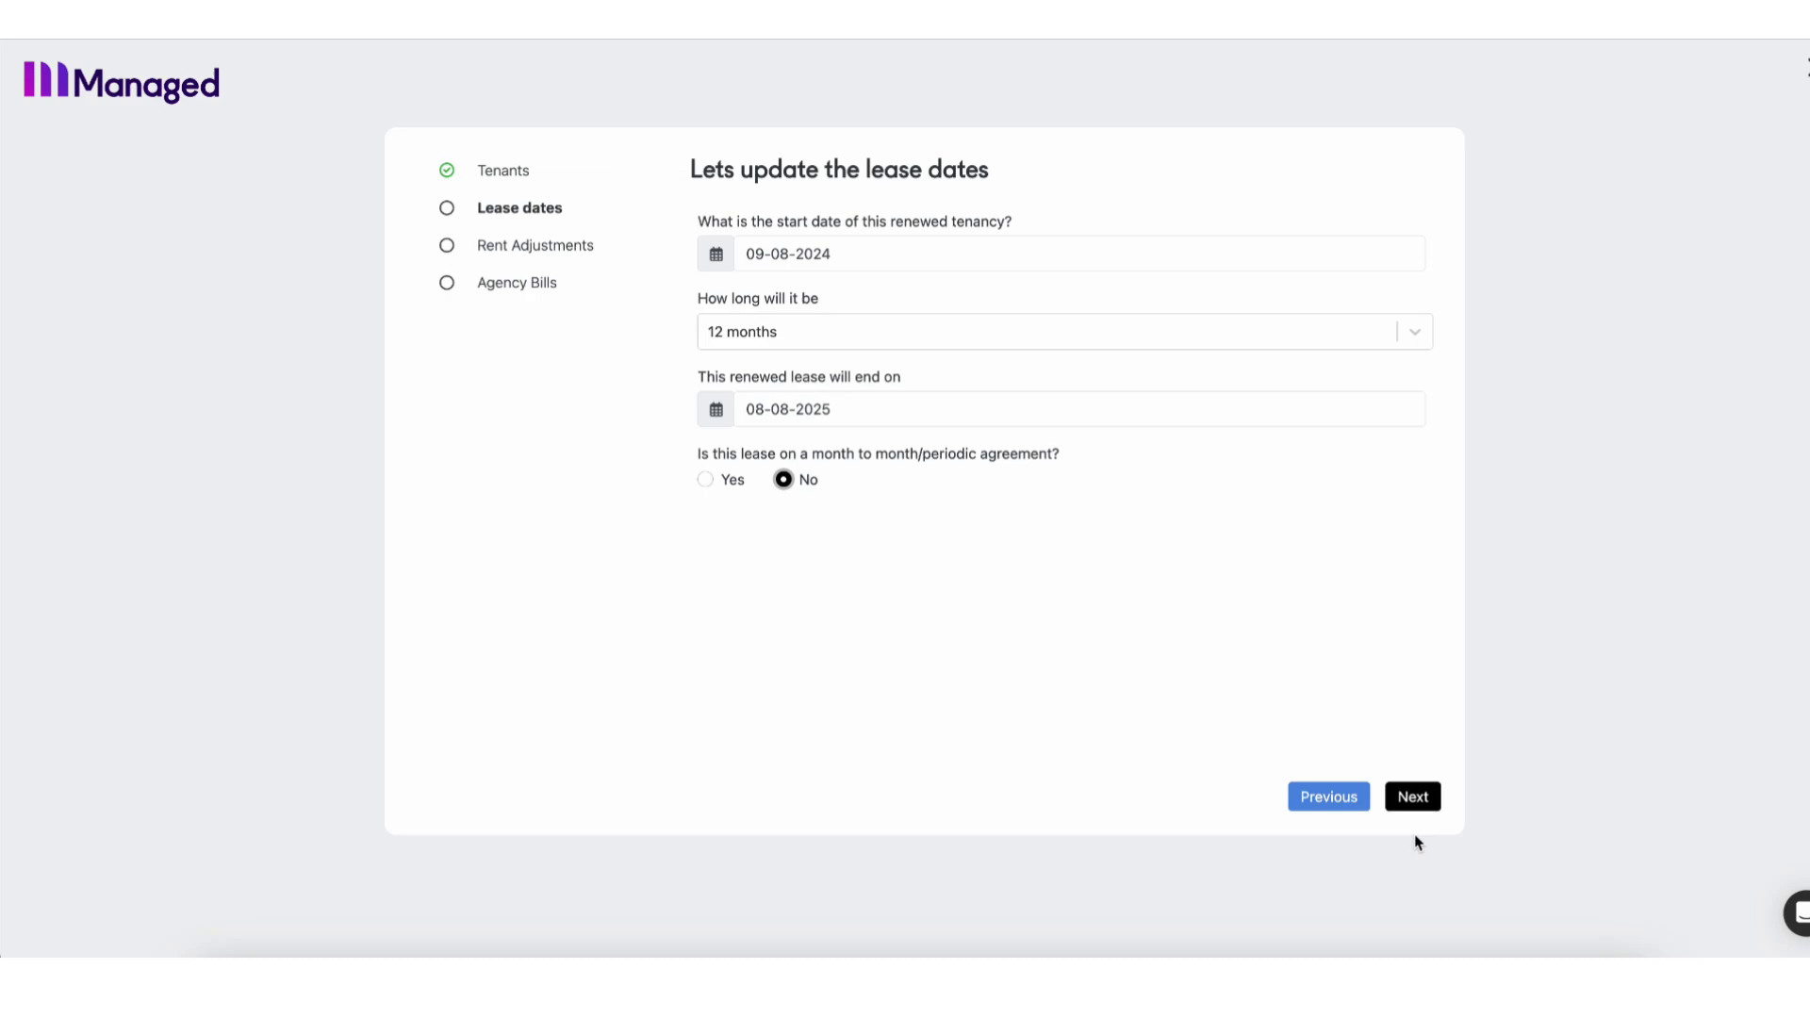
left_click(1426, 808)
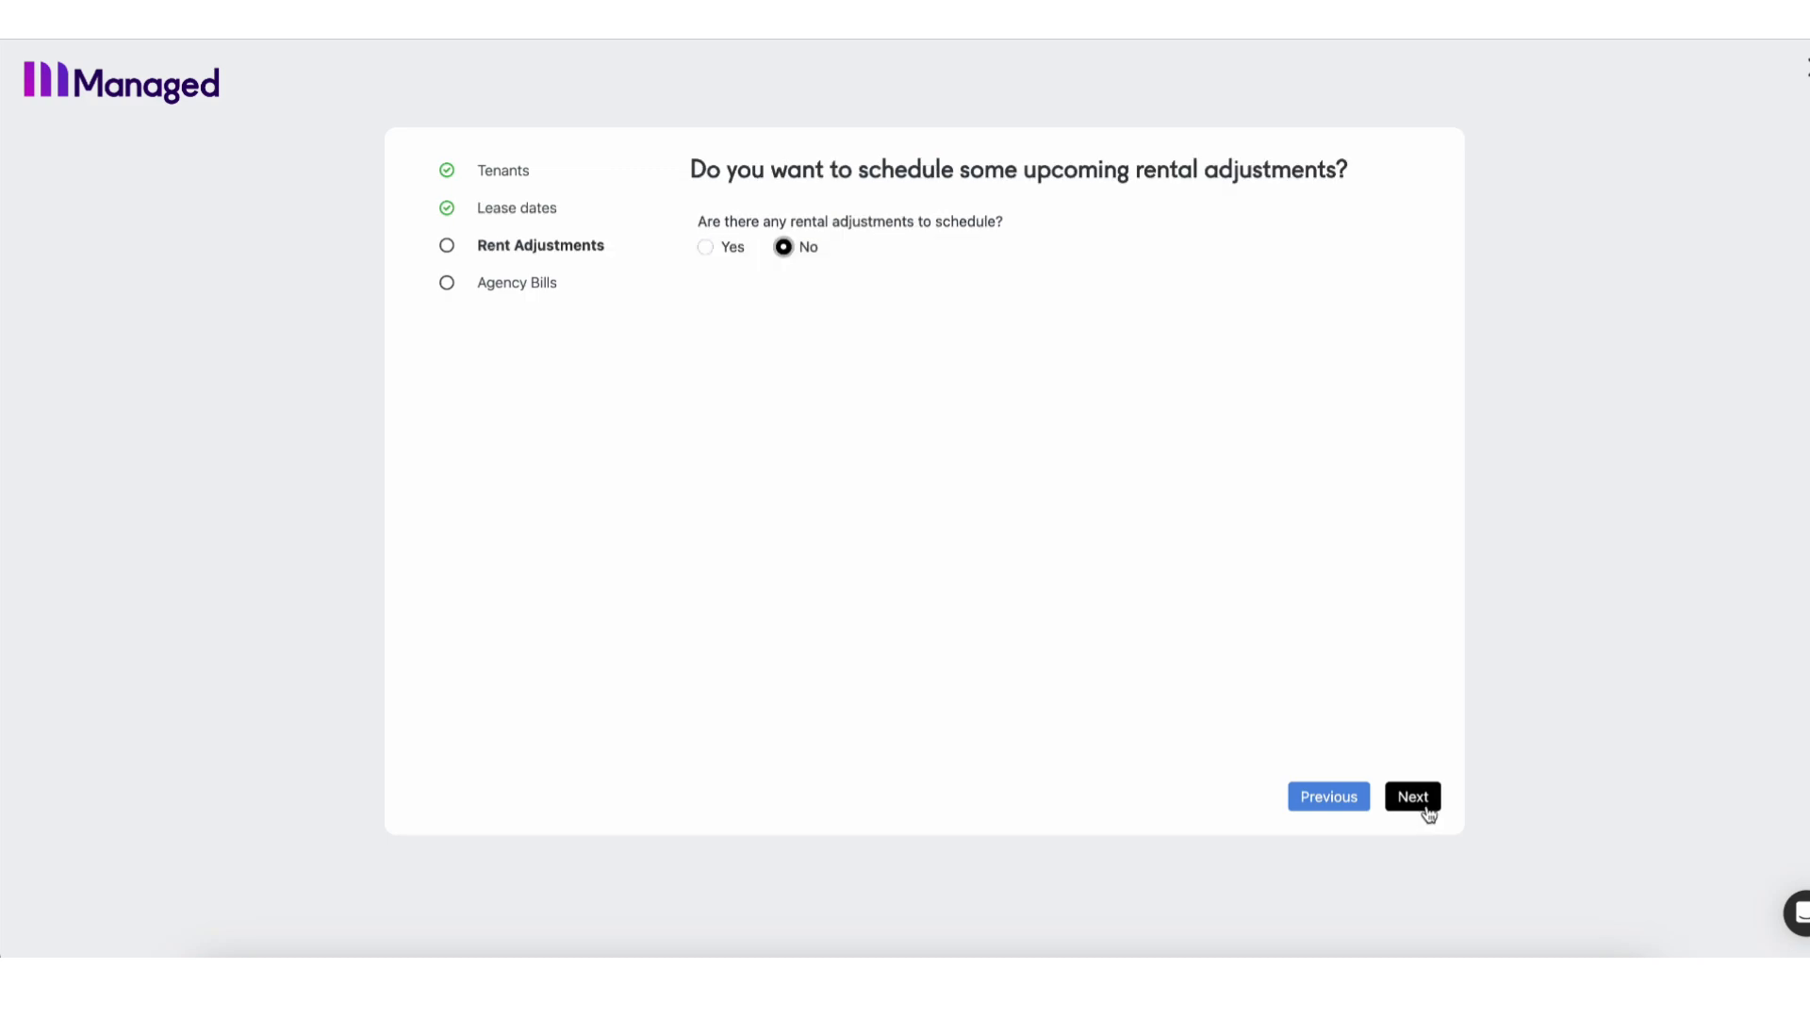
Schedule a Rent Review raising weekly rent from $700 to $750, effective 03-10-2024.
left_click(704, 249)
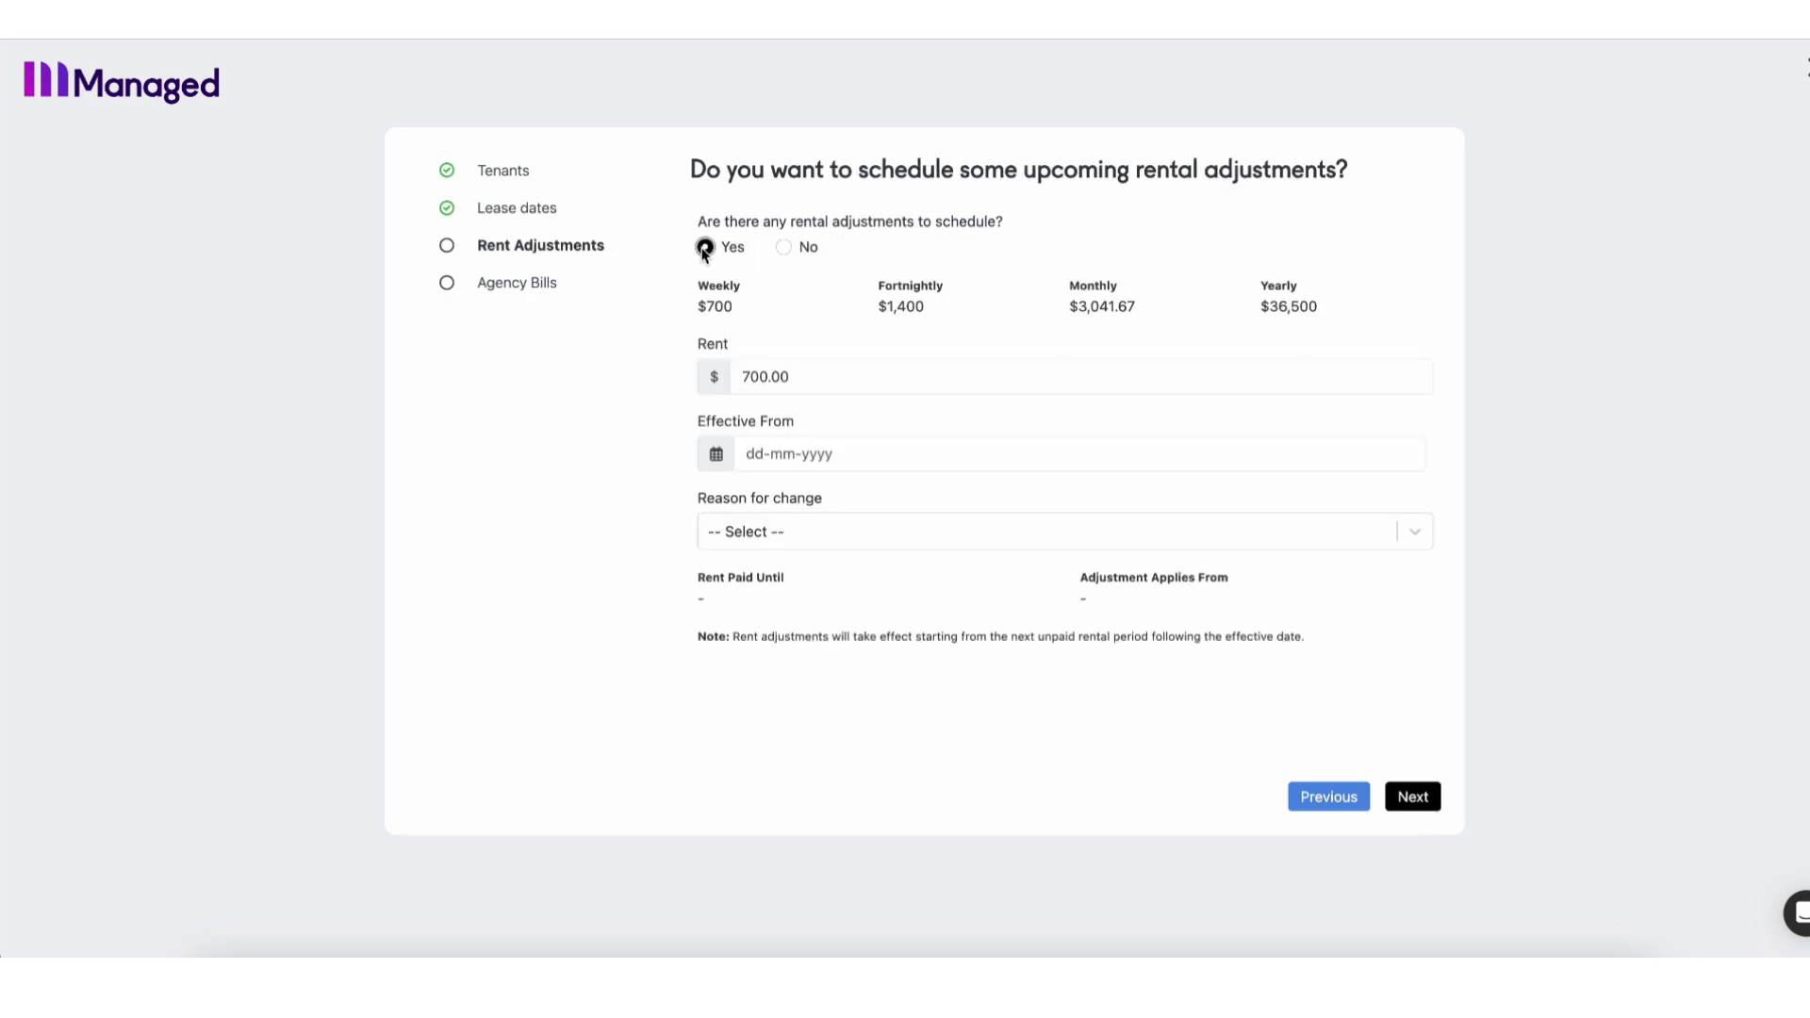
left_click(759, 377)
key("BackSpace")
type("5")
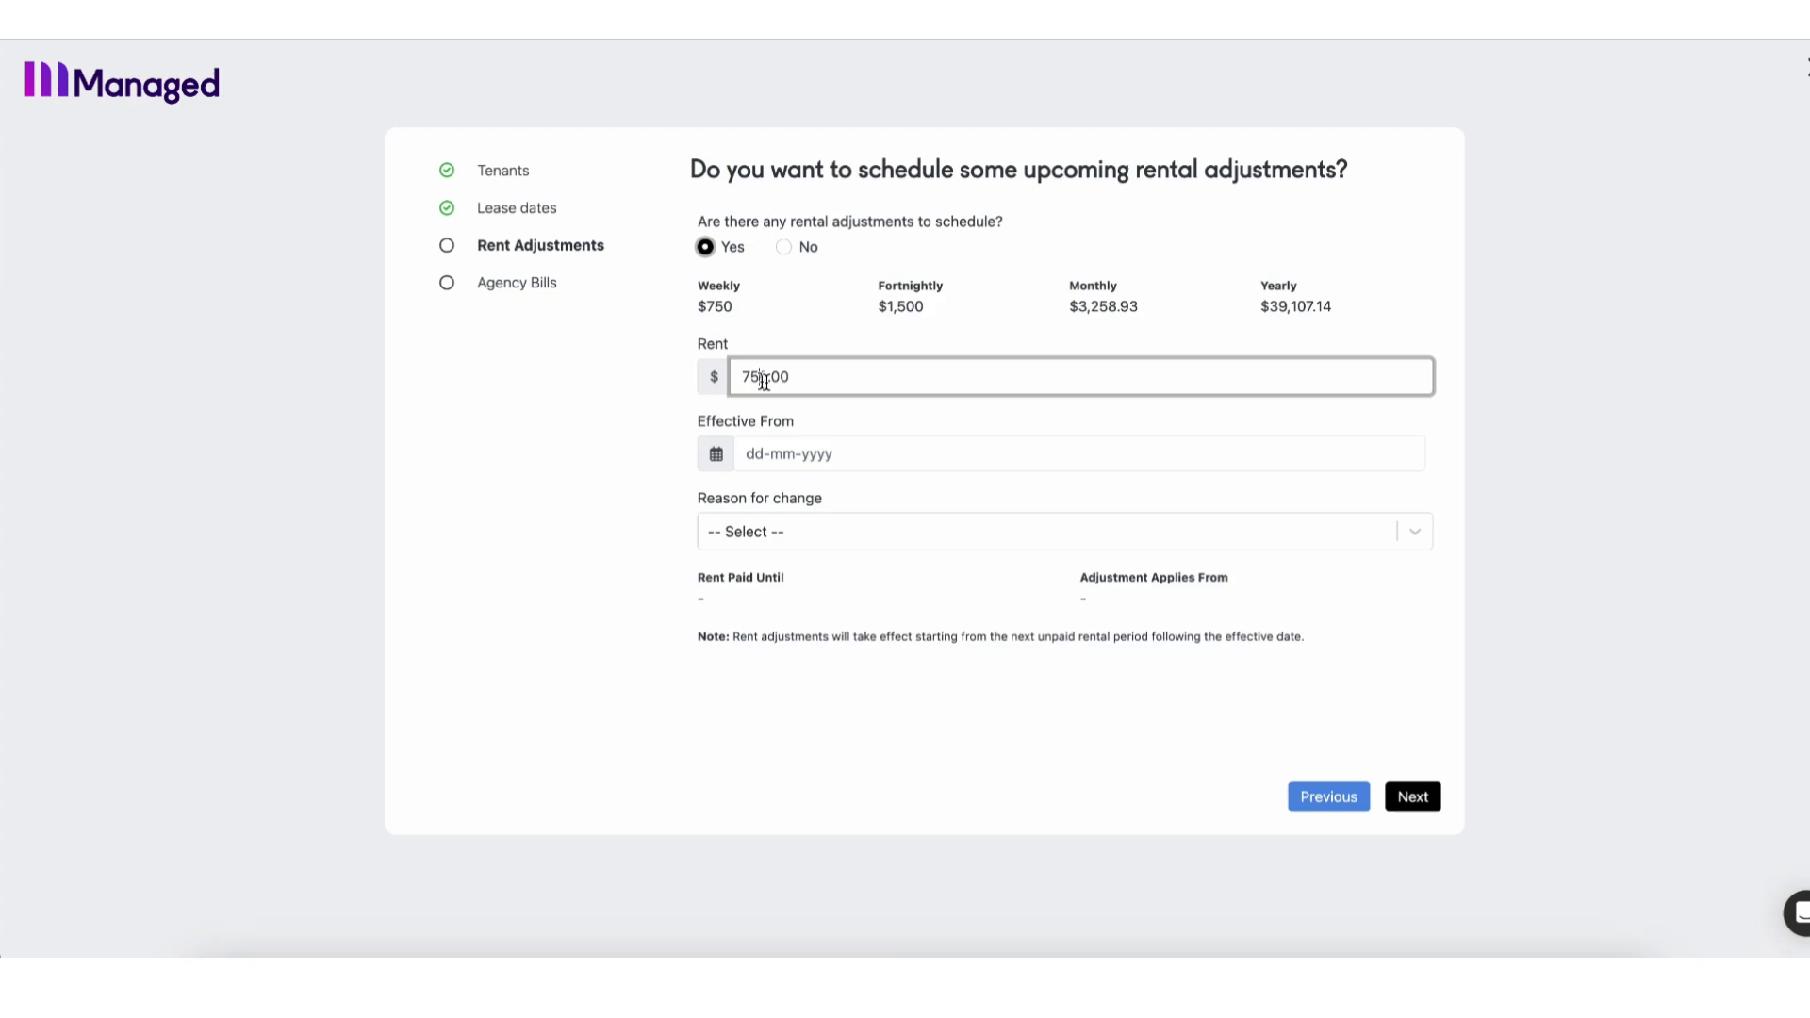
left_click(798, 445)
left_click(951, 499)
left_click(951, 499)
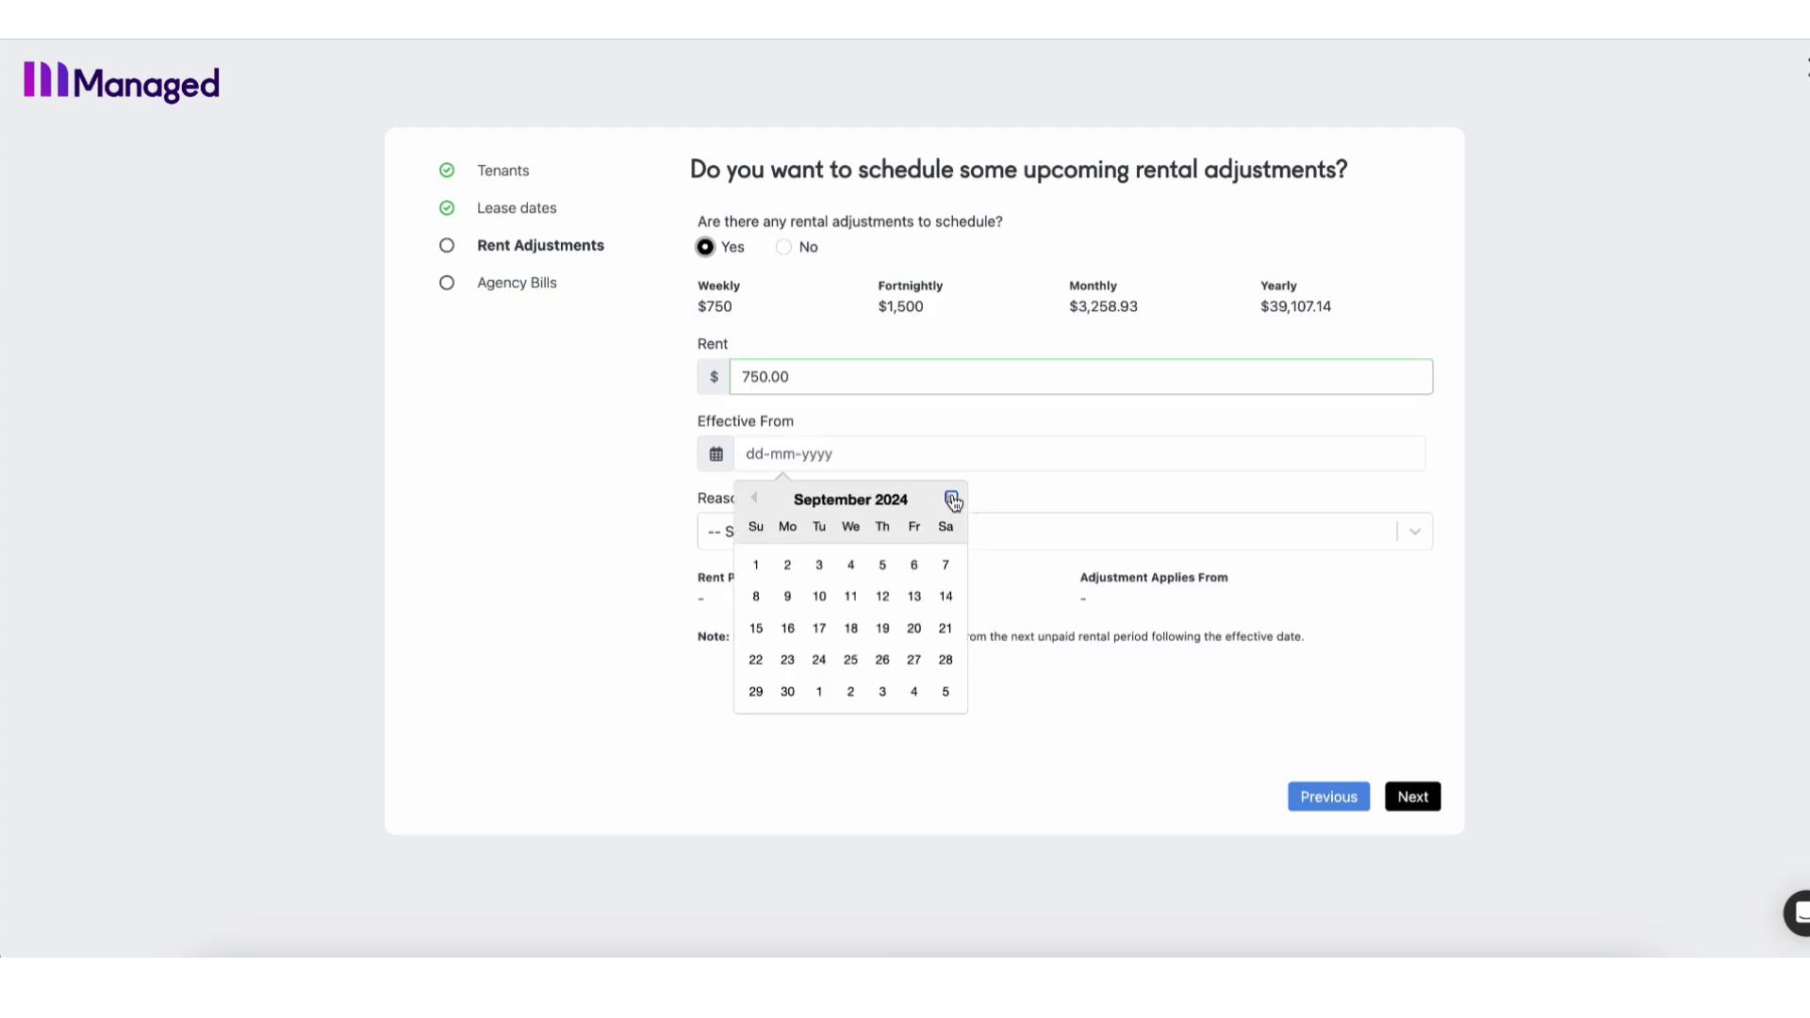
left_click(951, 499)
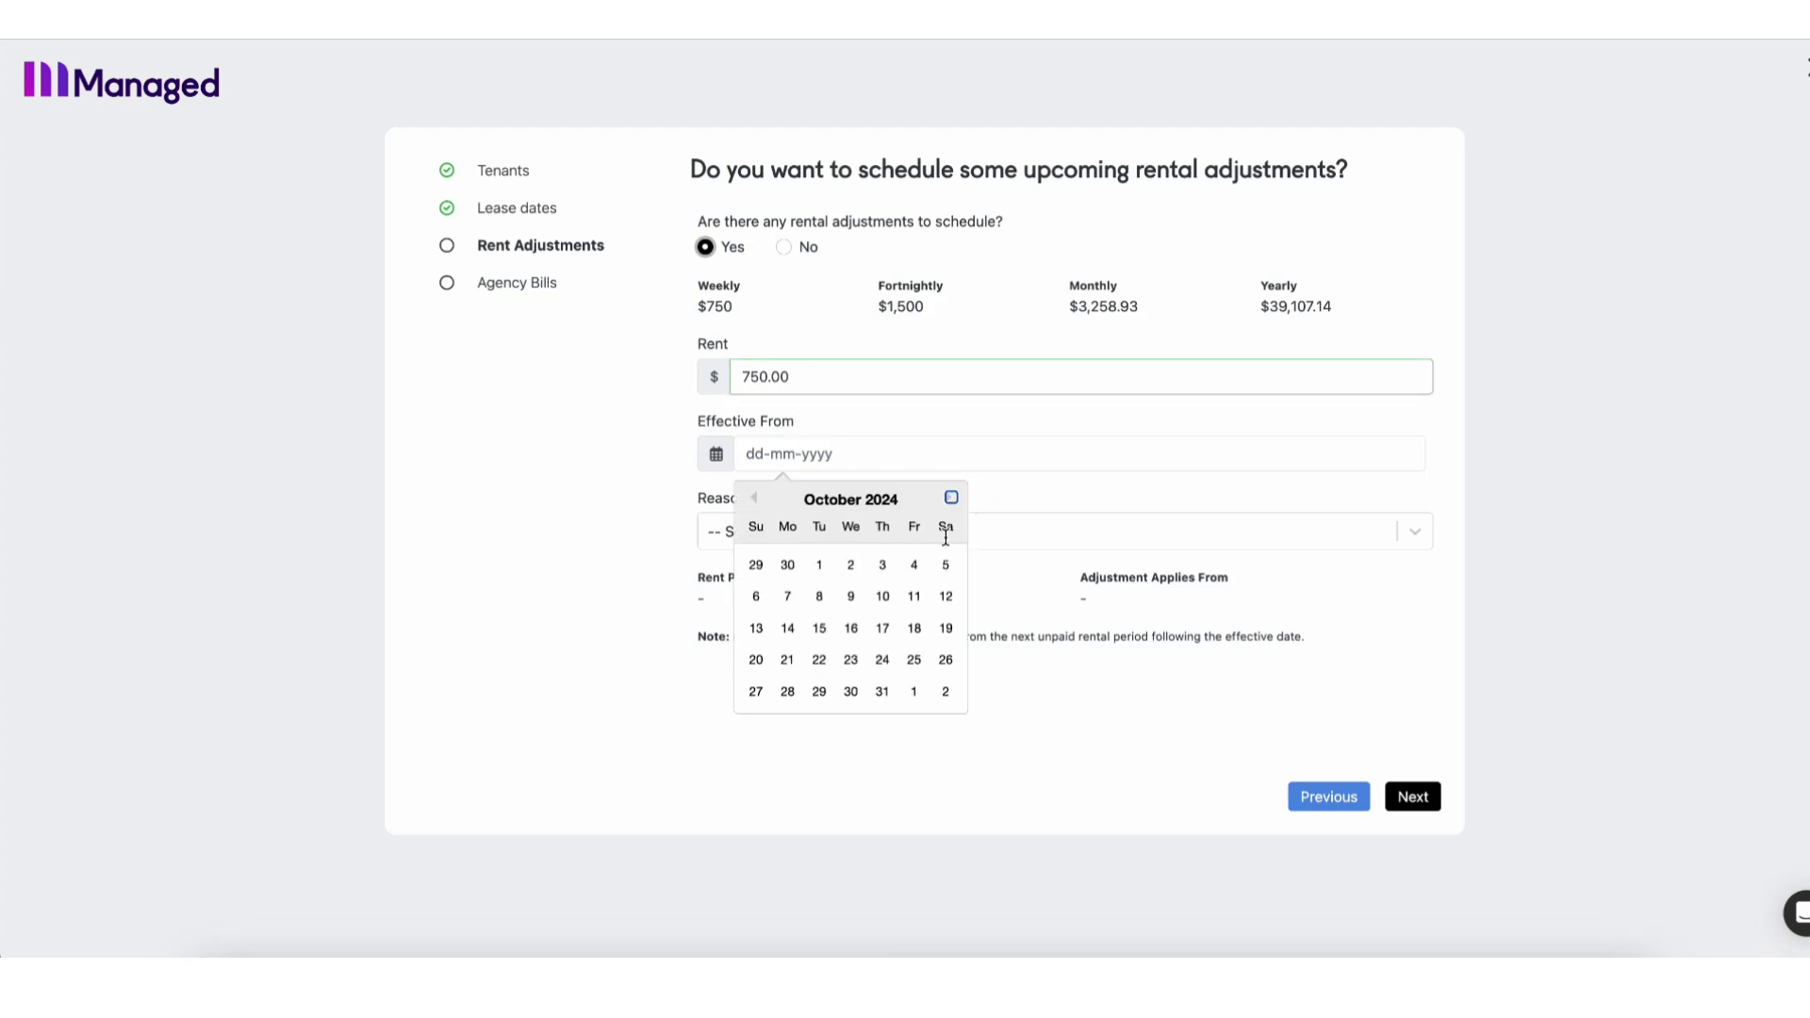
left_click(883, 566)
left_click(870, 525)
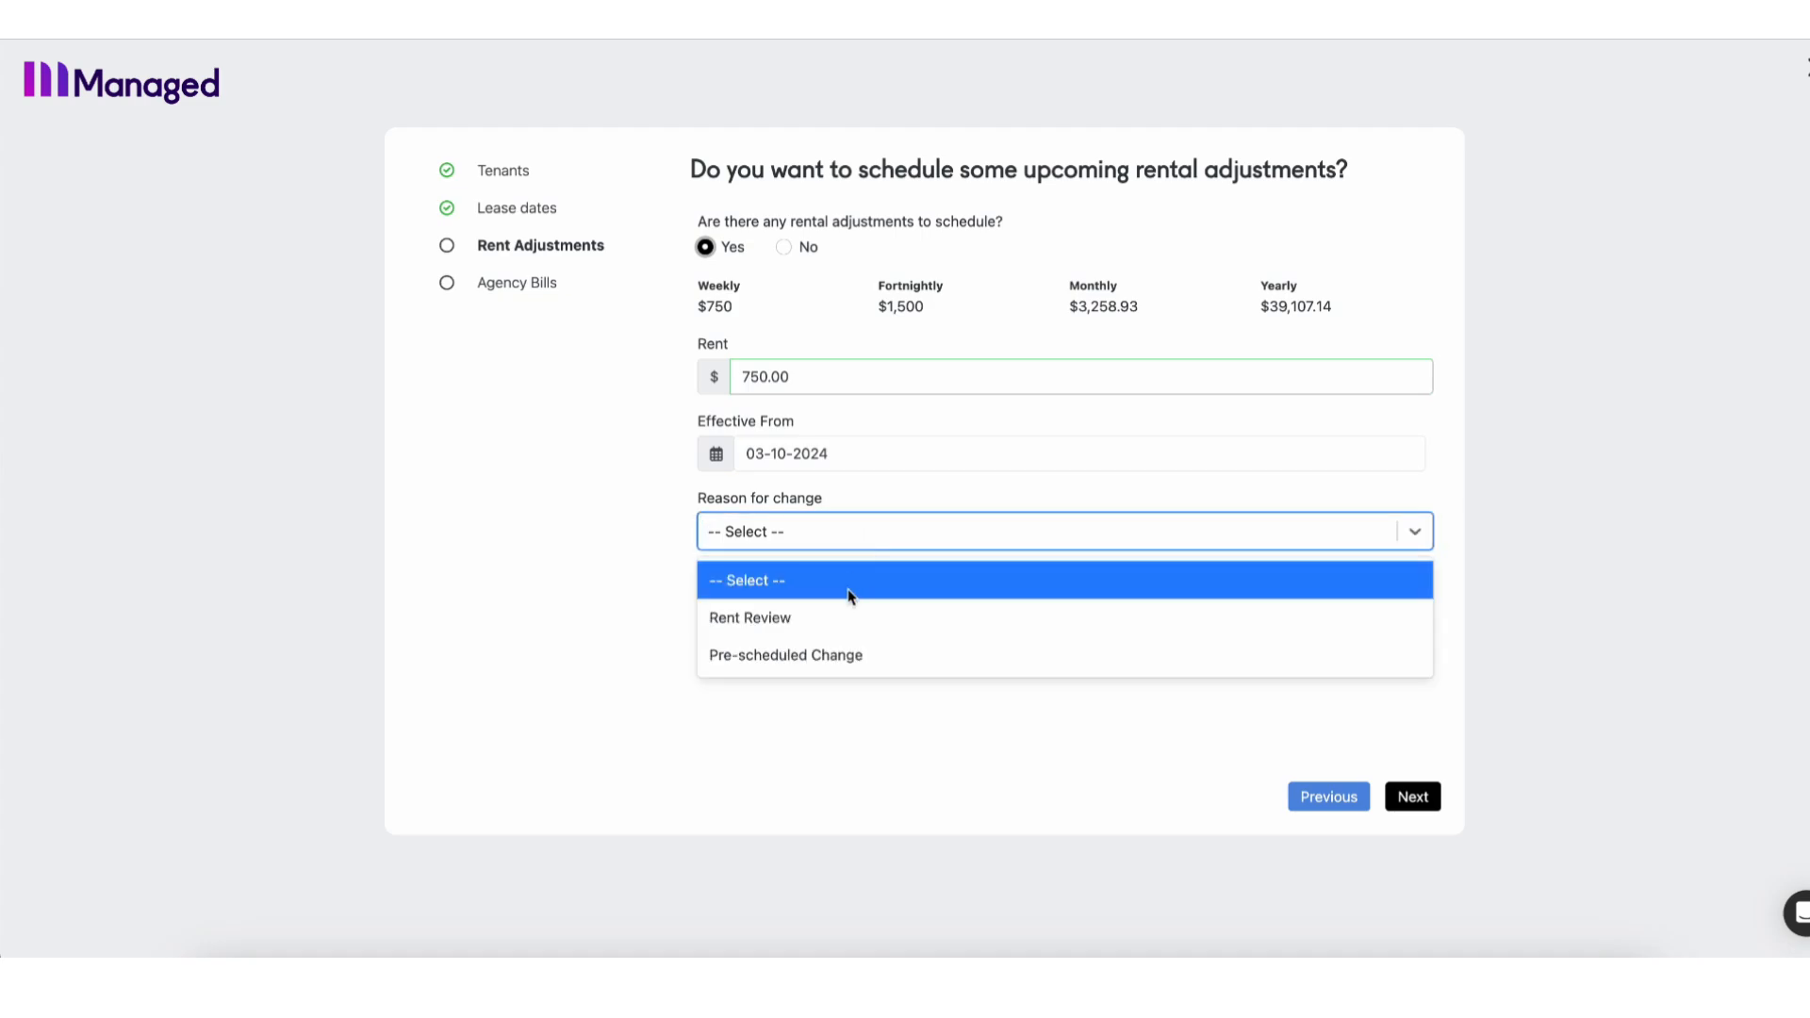
left_click(842, 615)
left_click(1412, 796)
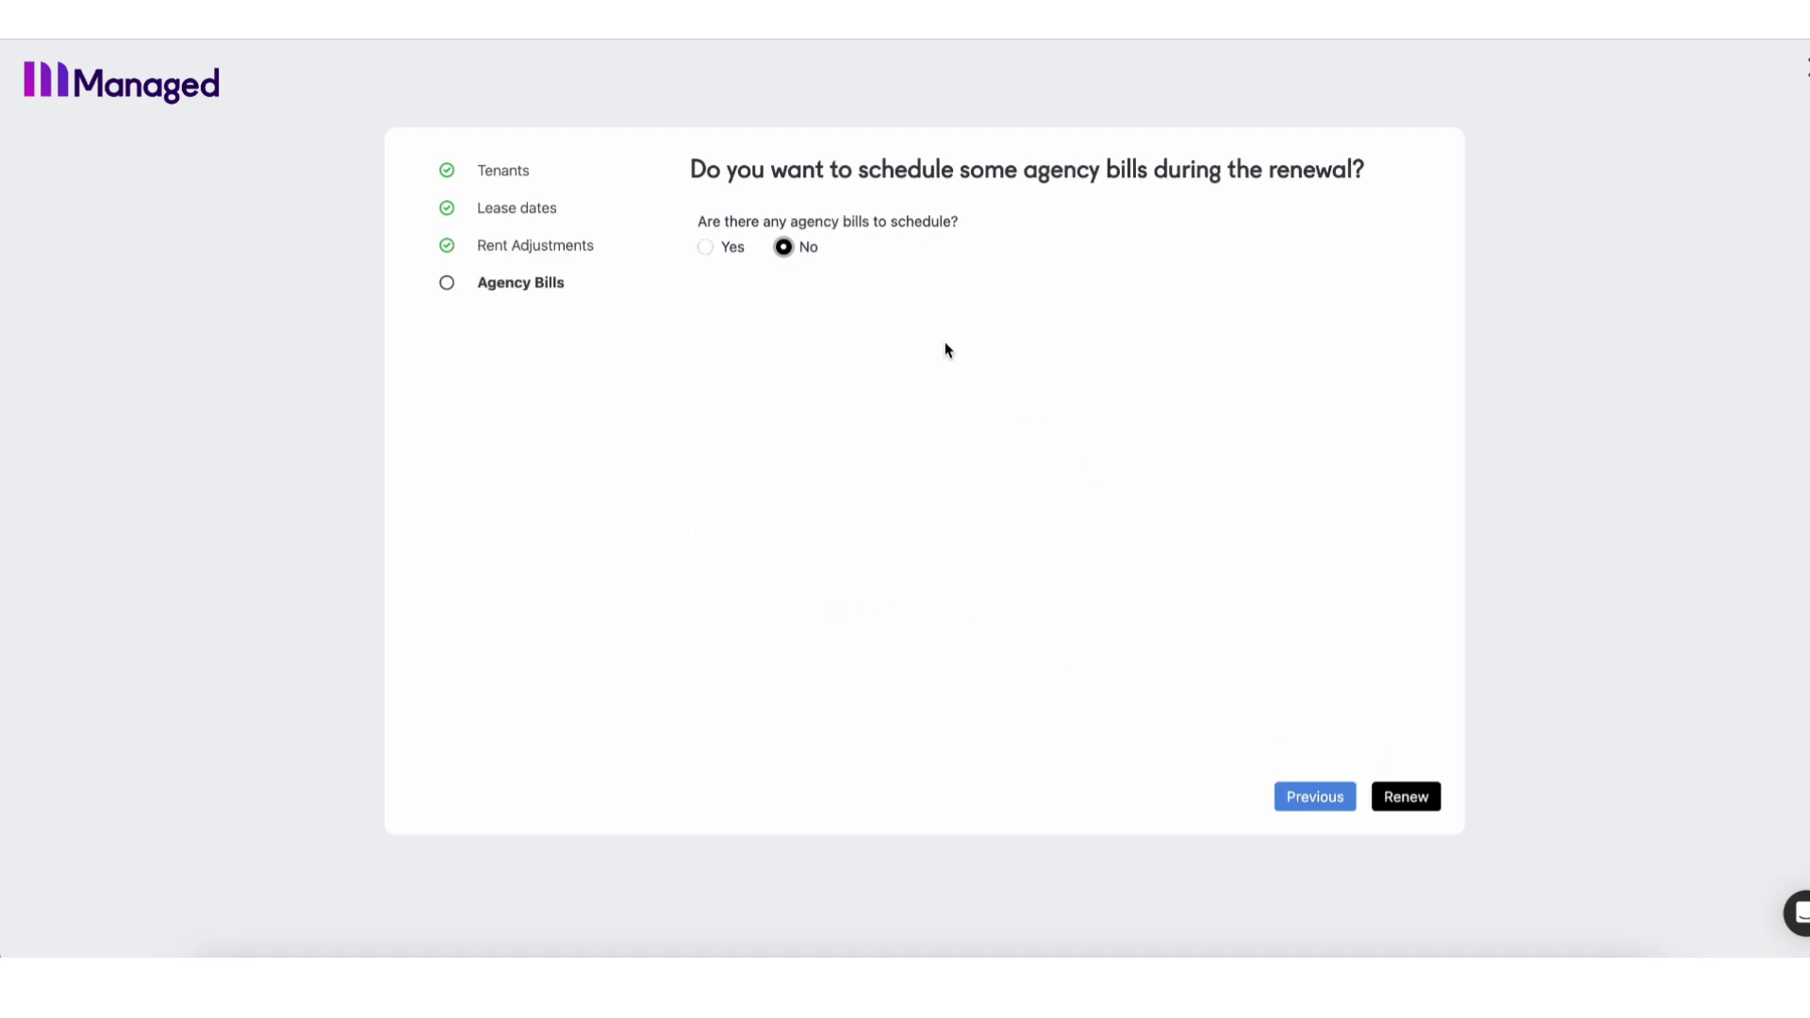
Enable agency bills, delete the Letting Fee, and change the Lease Renewal fee from 350 to 100.
left_click(707, 248)
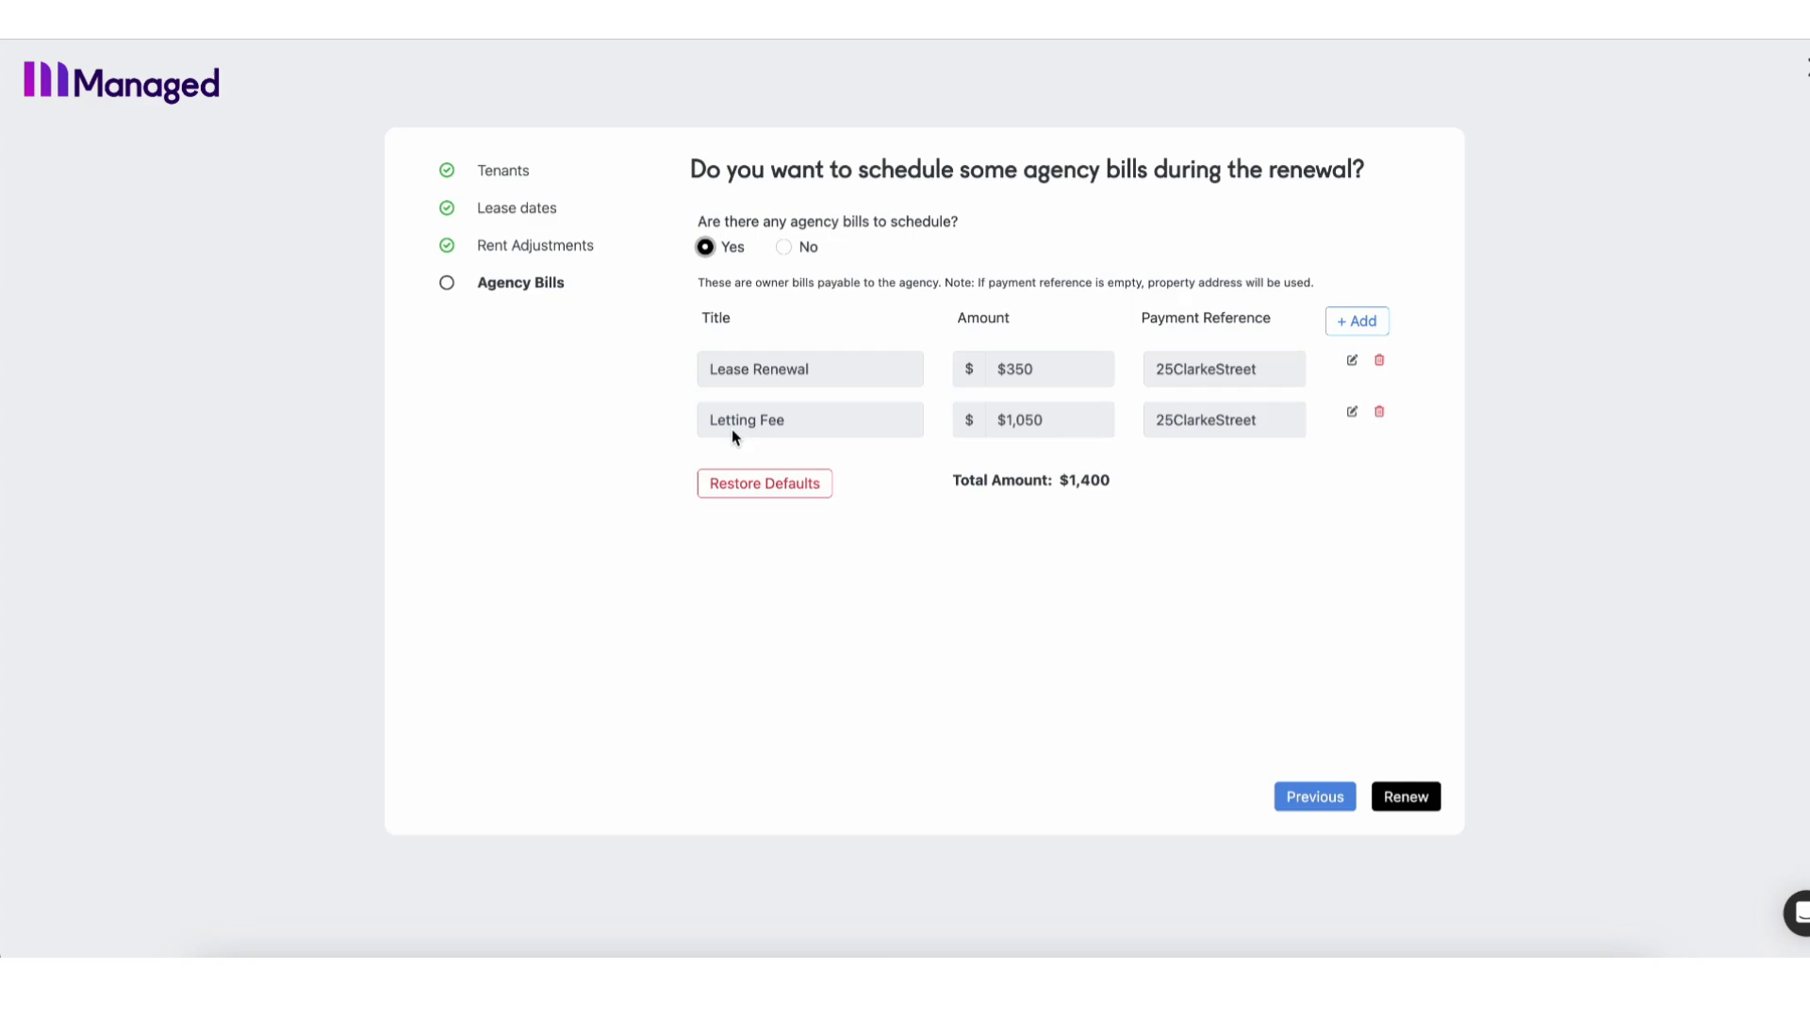
left_click(1379, 412)
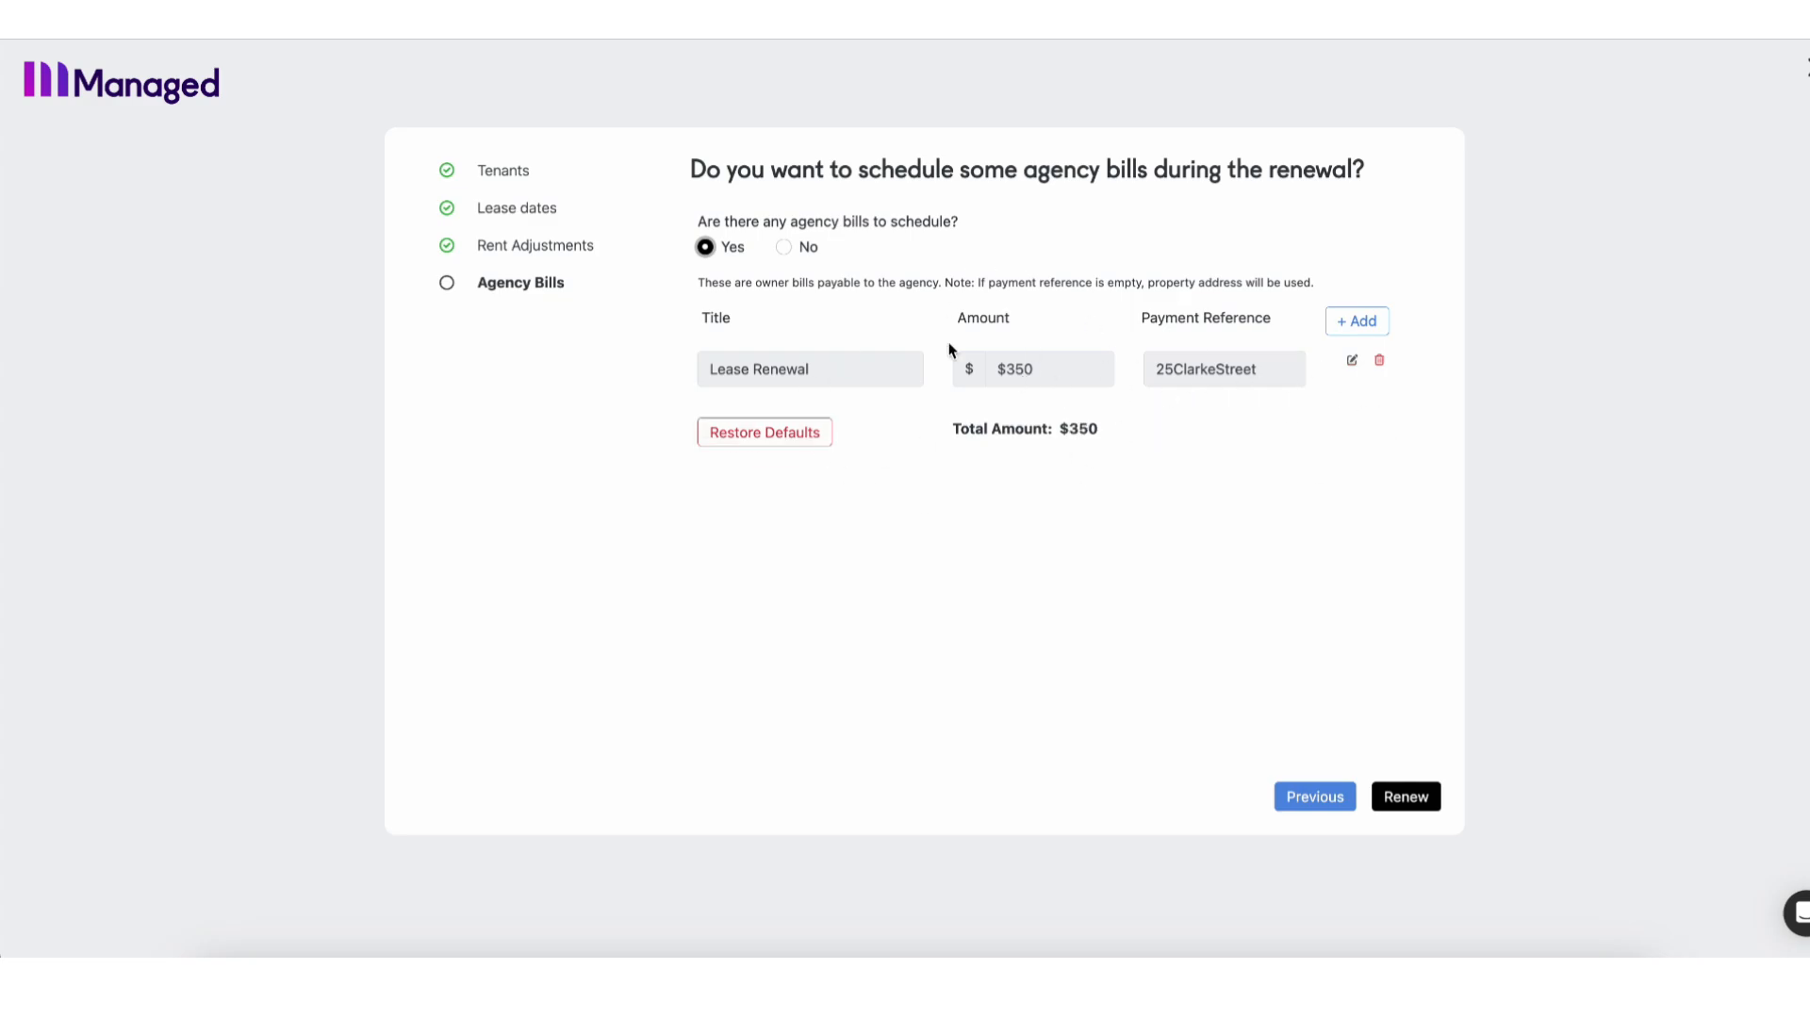
left_click(1354, 365)
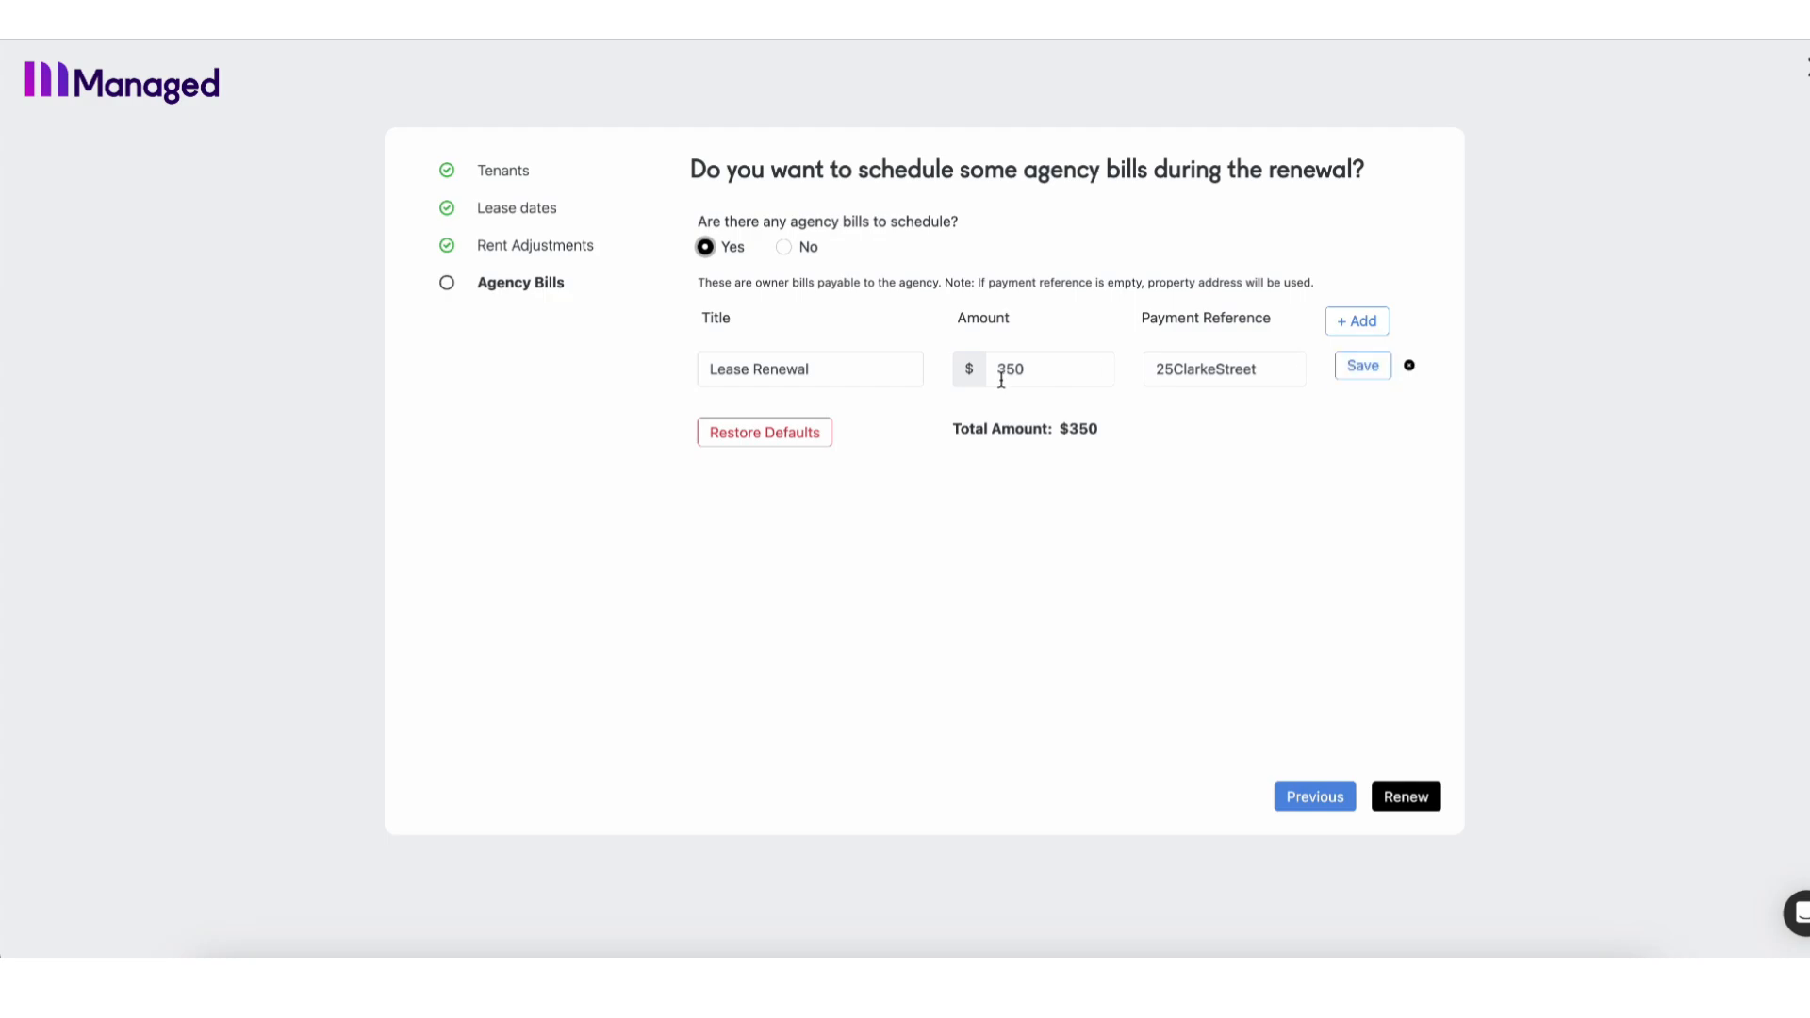
left_click_drag(1001, 373, 1147, 380)
type("100")
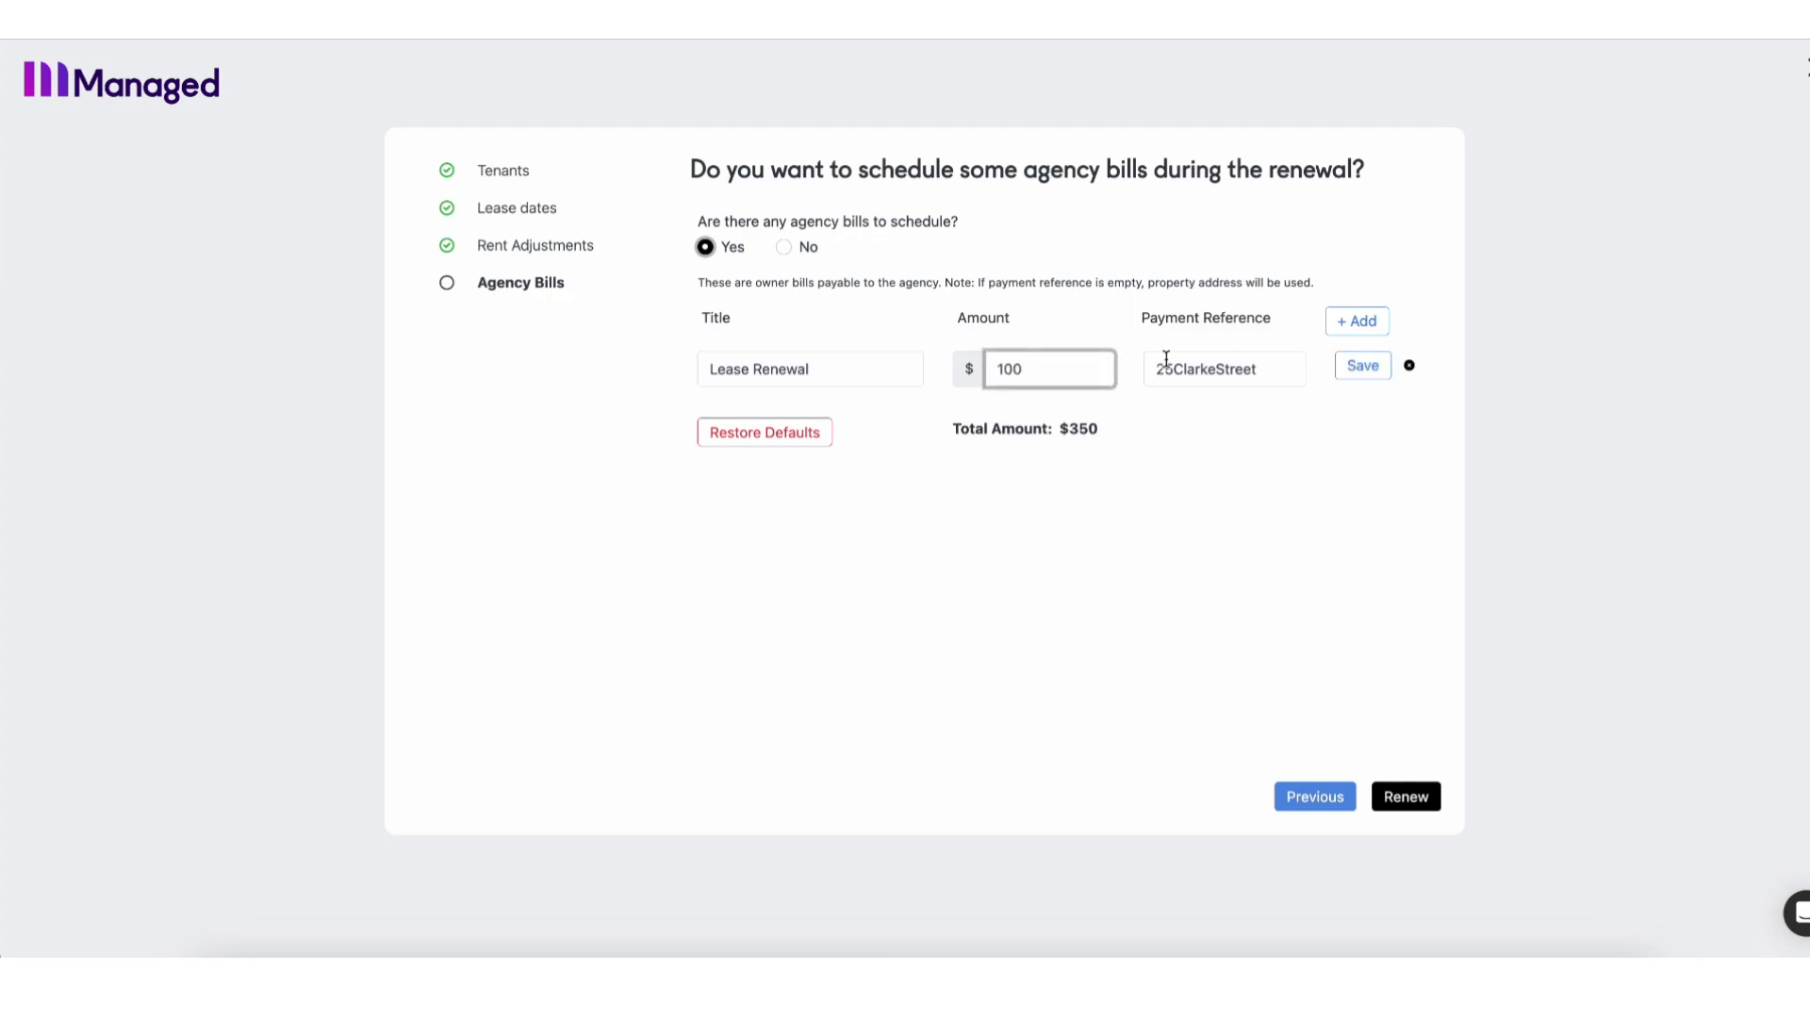
left_click(1363, 366)
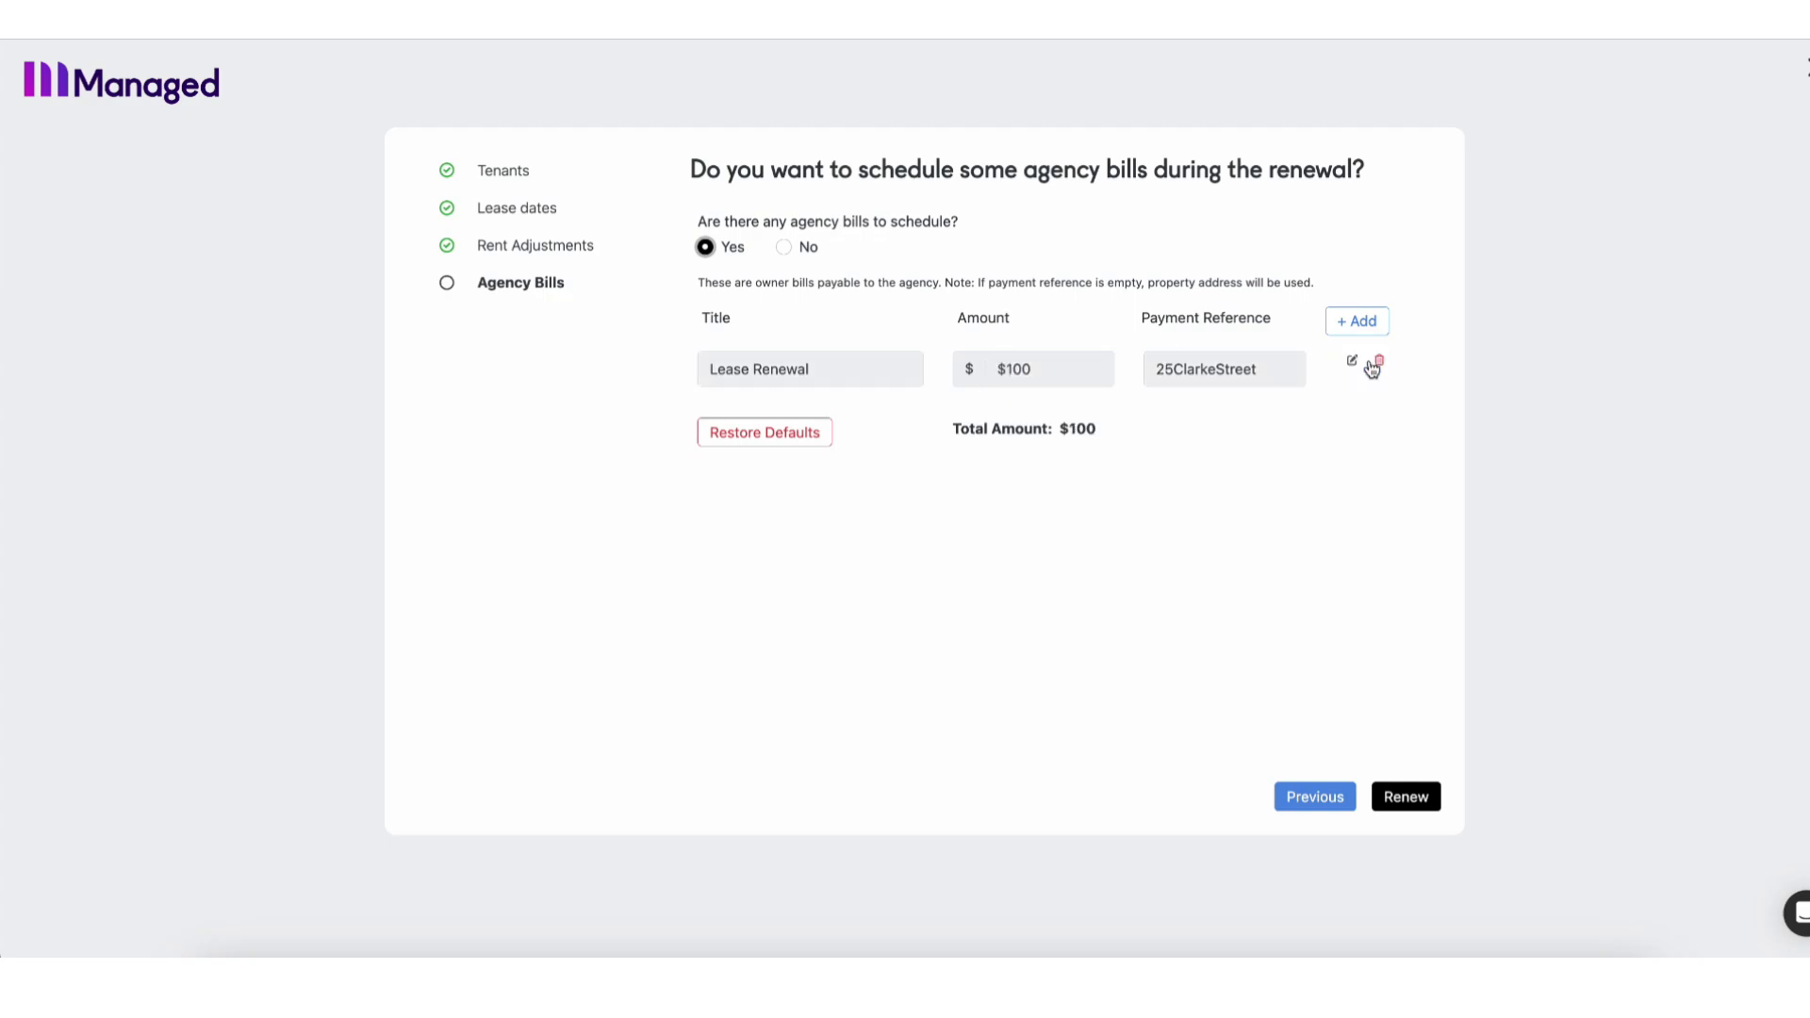
Submit the renewal, check the 9 Aug 2024–8 Aug 2025 dates and Rental History.
left_click(1406, 798)
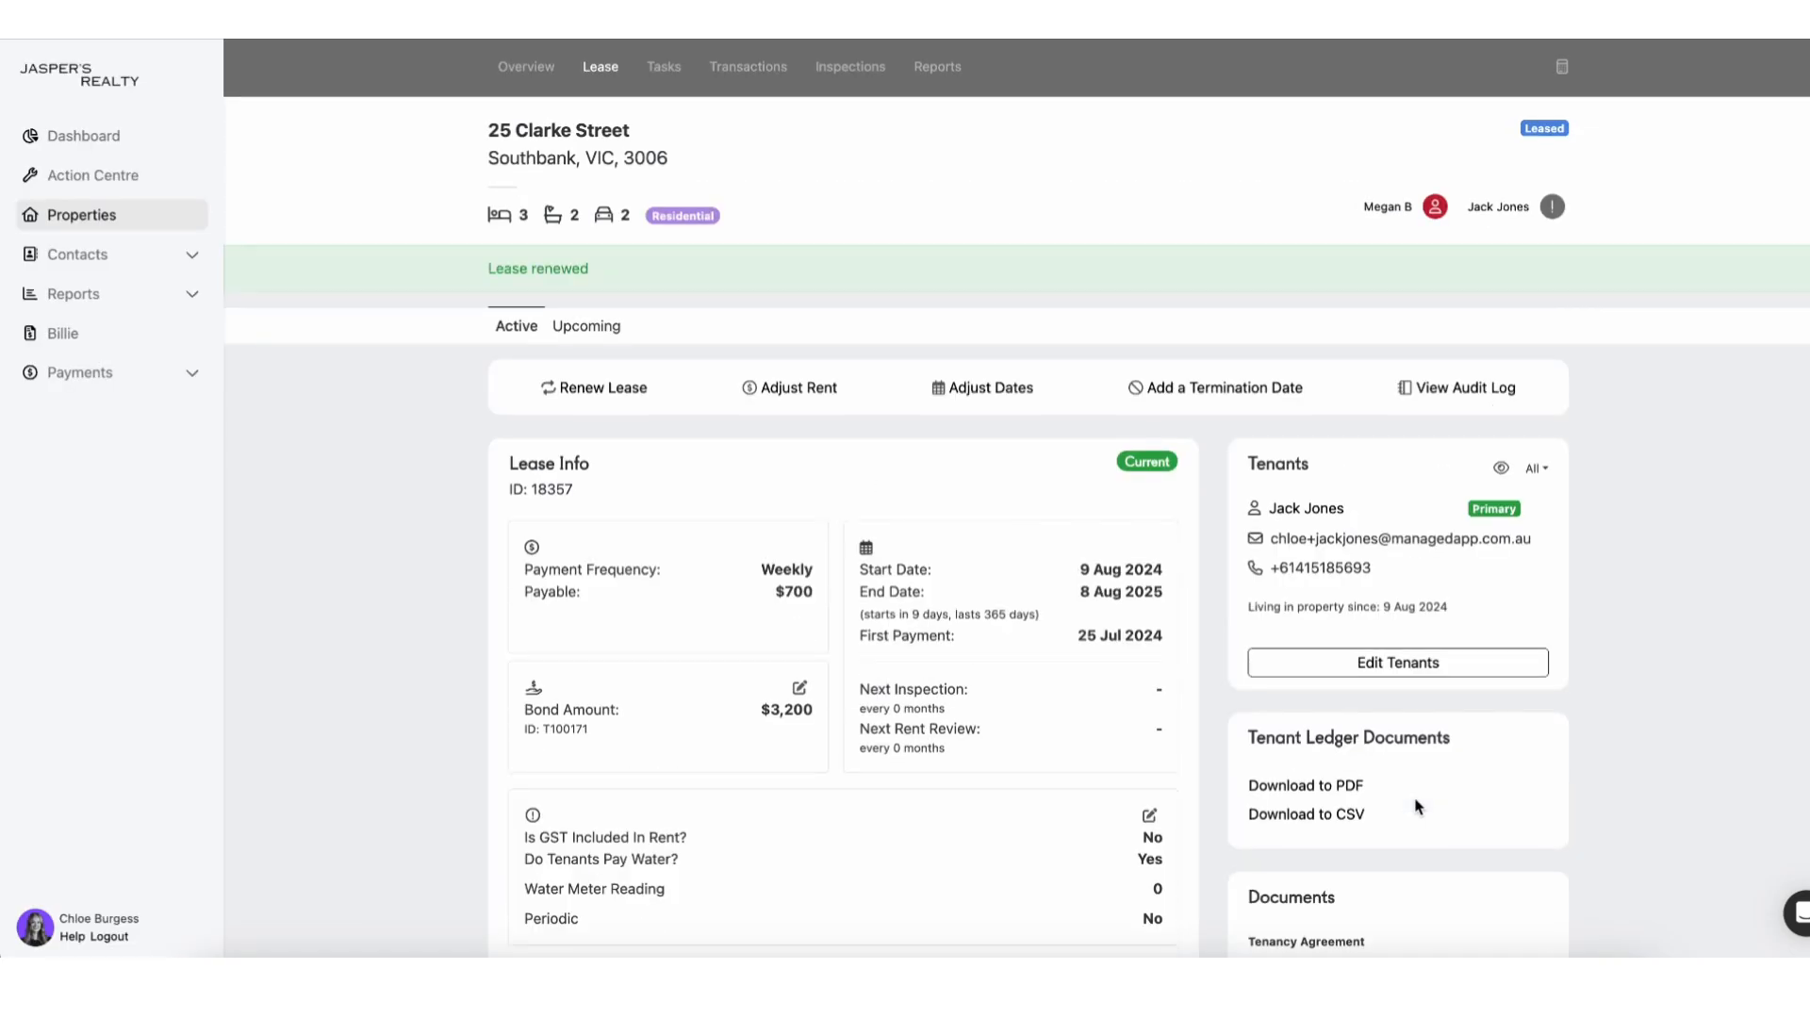
scroll(1419, 806, "down", 2)
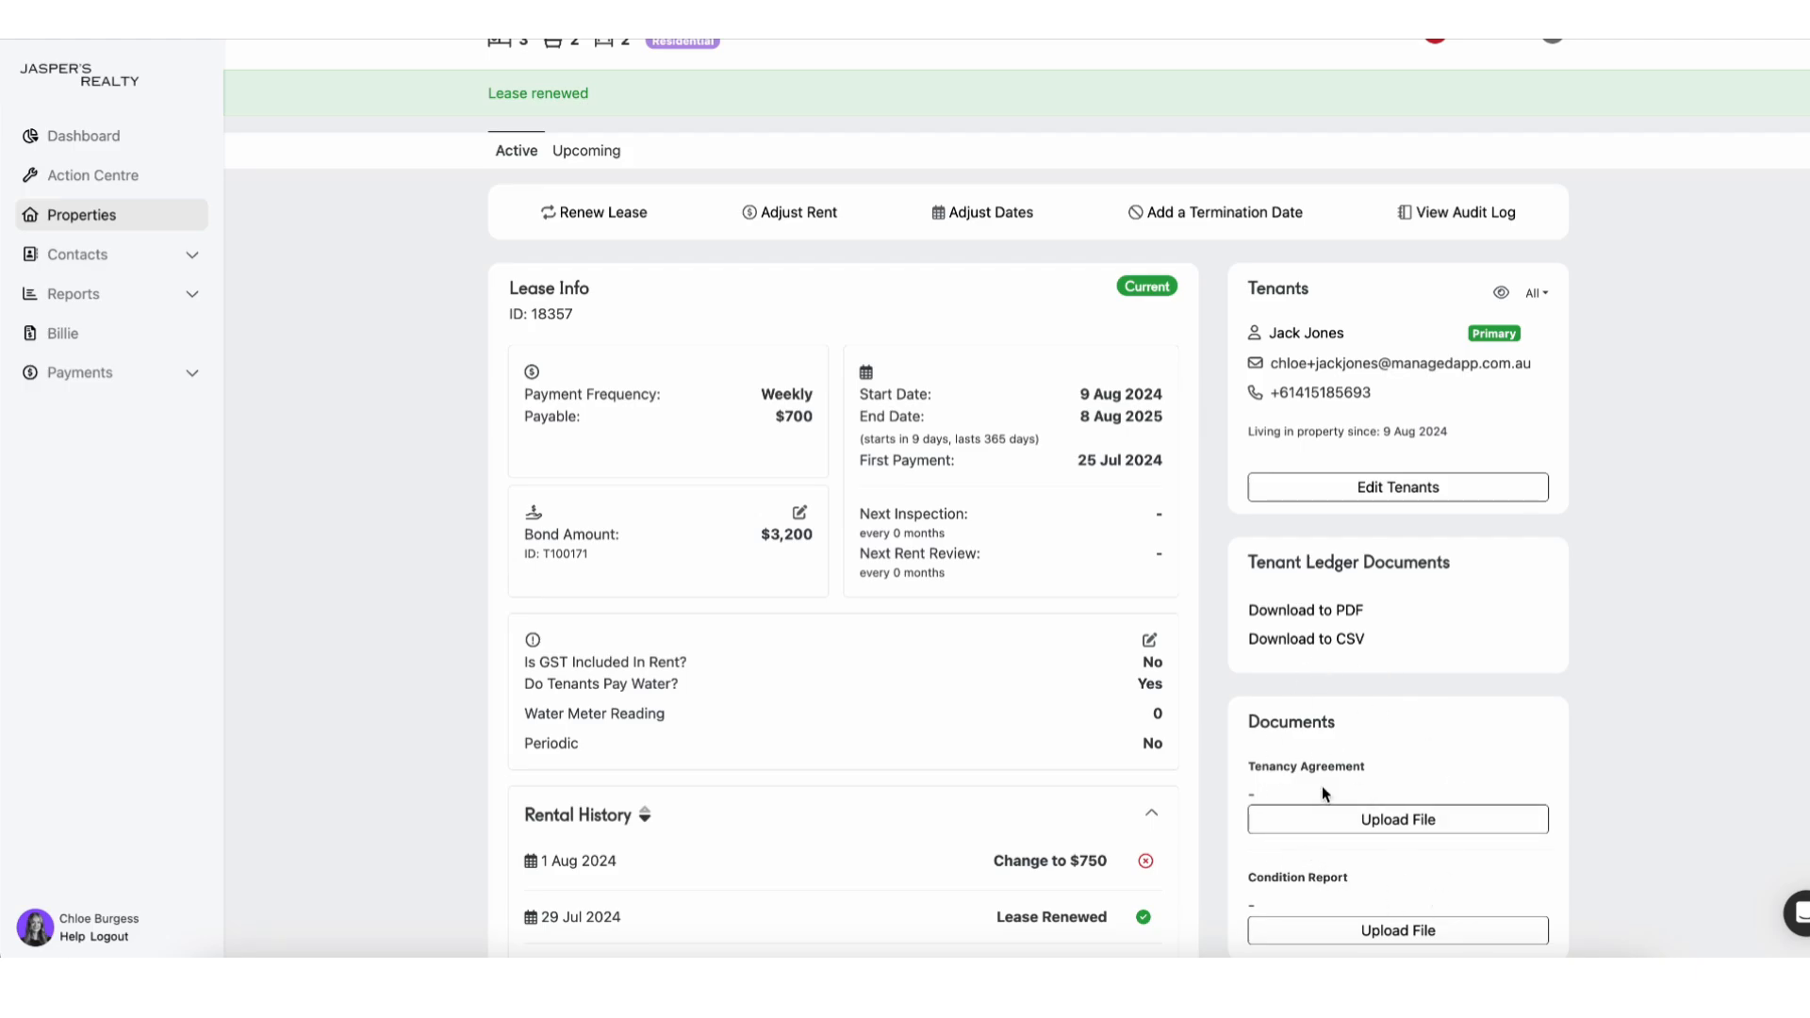
scroll(1322, 785, "down", 1)
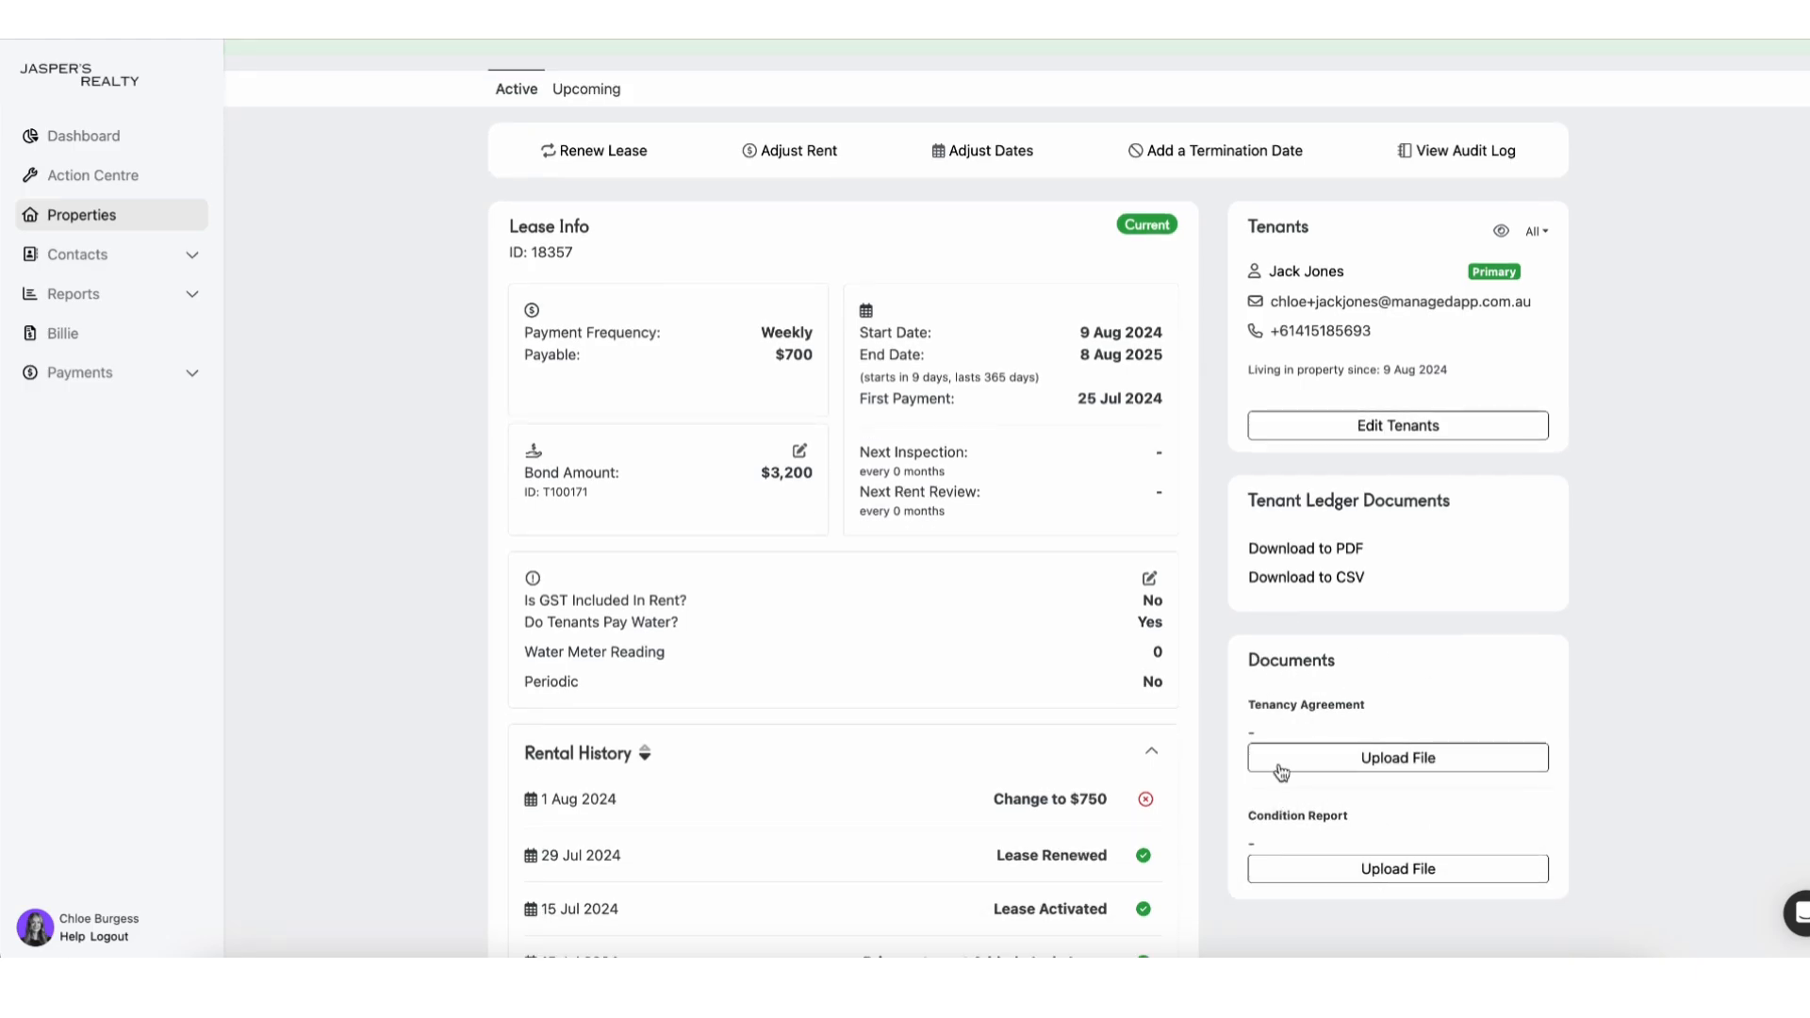
scroll(1264, 618, "up", 3)
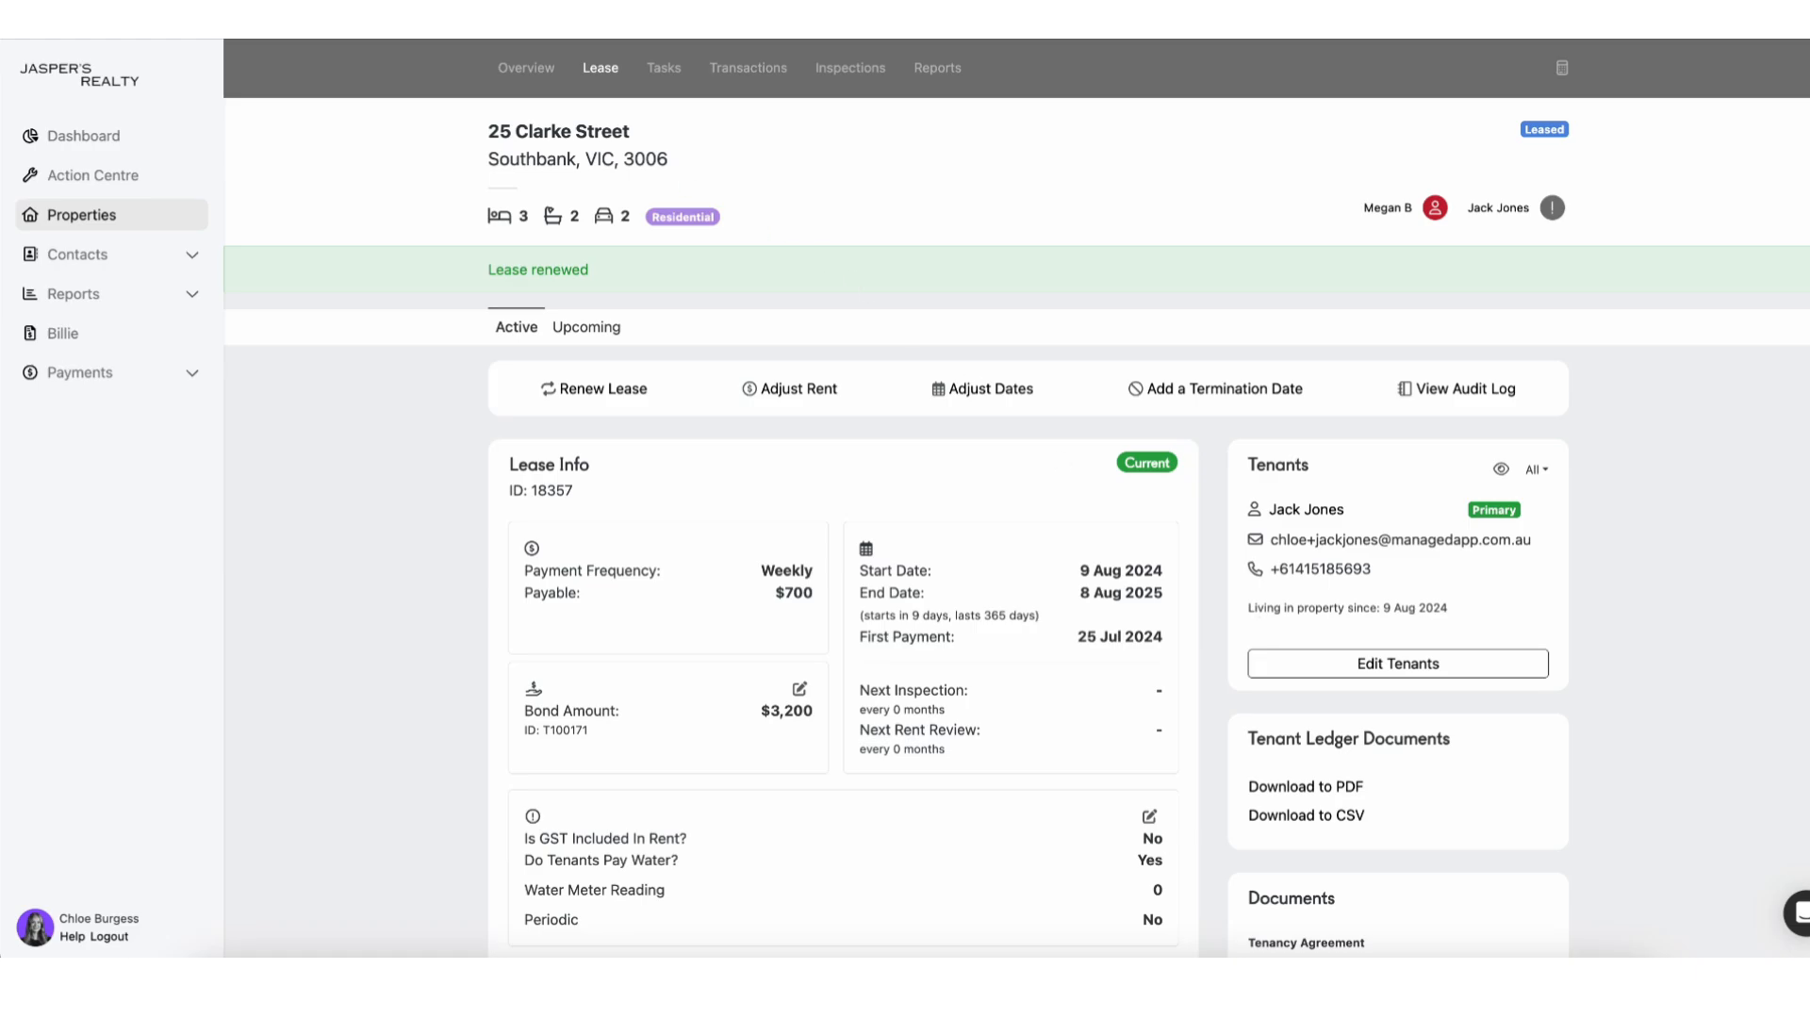
left_click(664, 67)
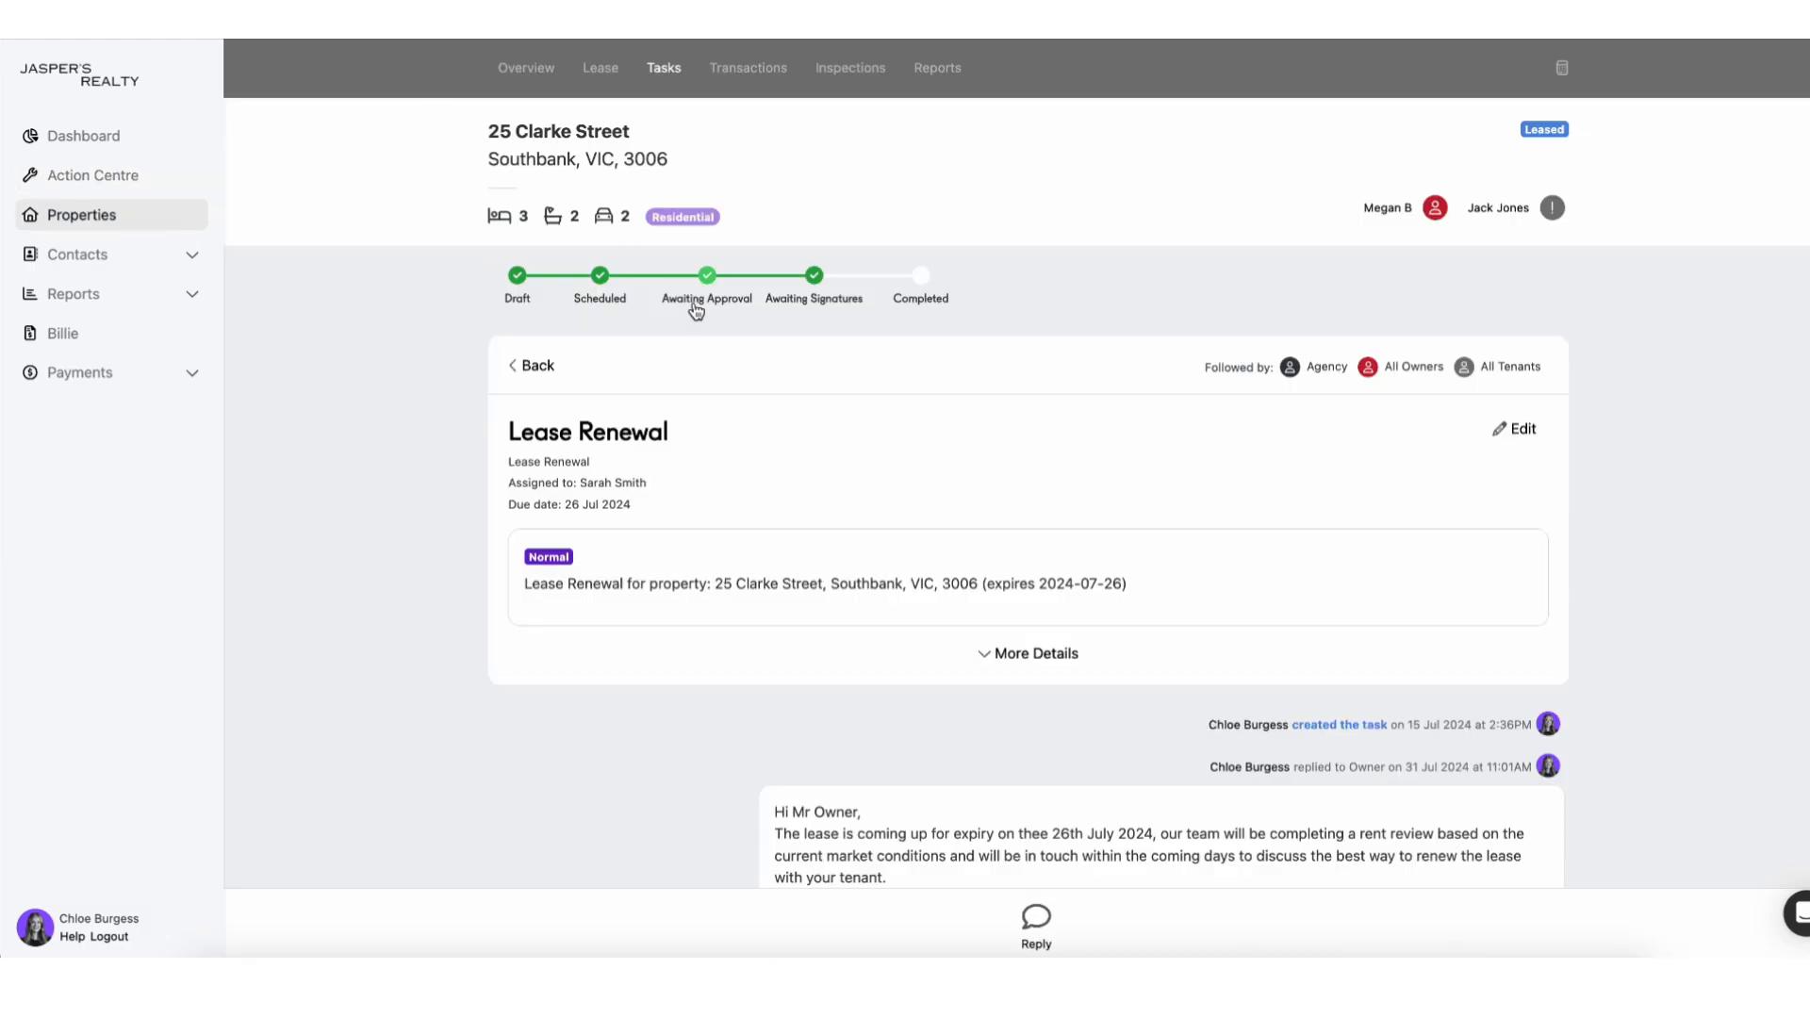
Post 'Hi Everyone, The lease has been signed…' to All agents, owners and tenants.
scroll(861, 559, "down", 10)
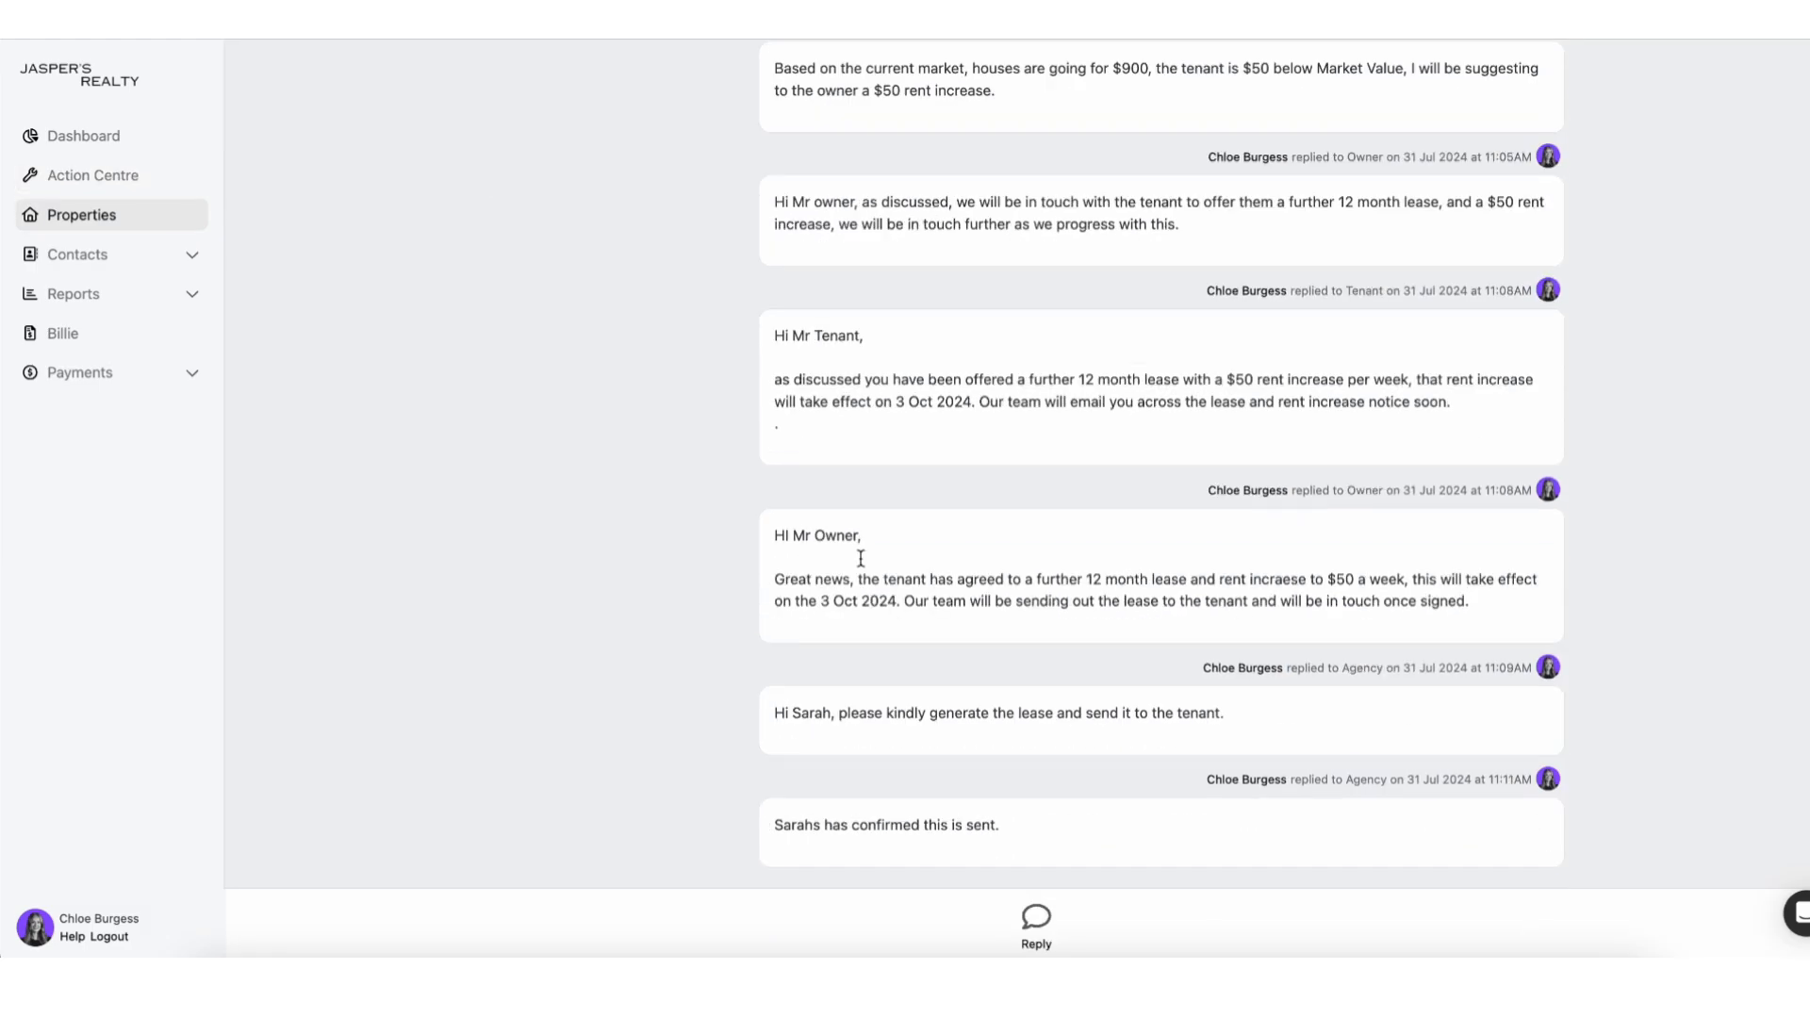
left_click(1035, 924)
left_click(638, 635)
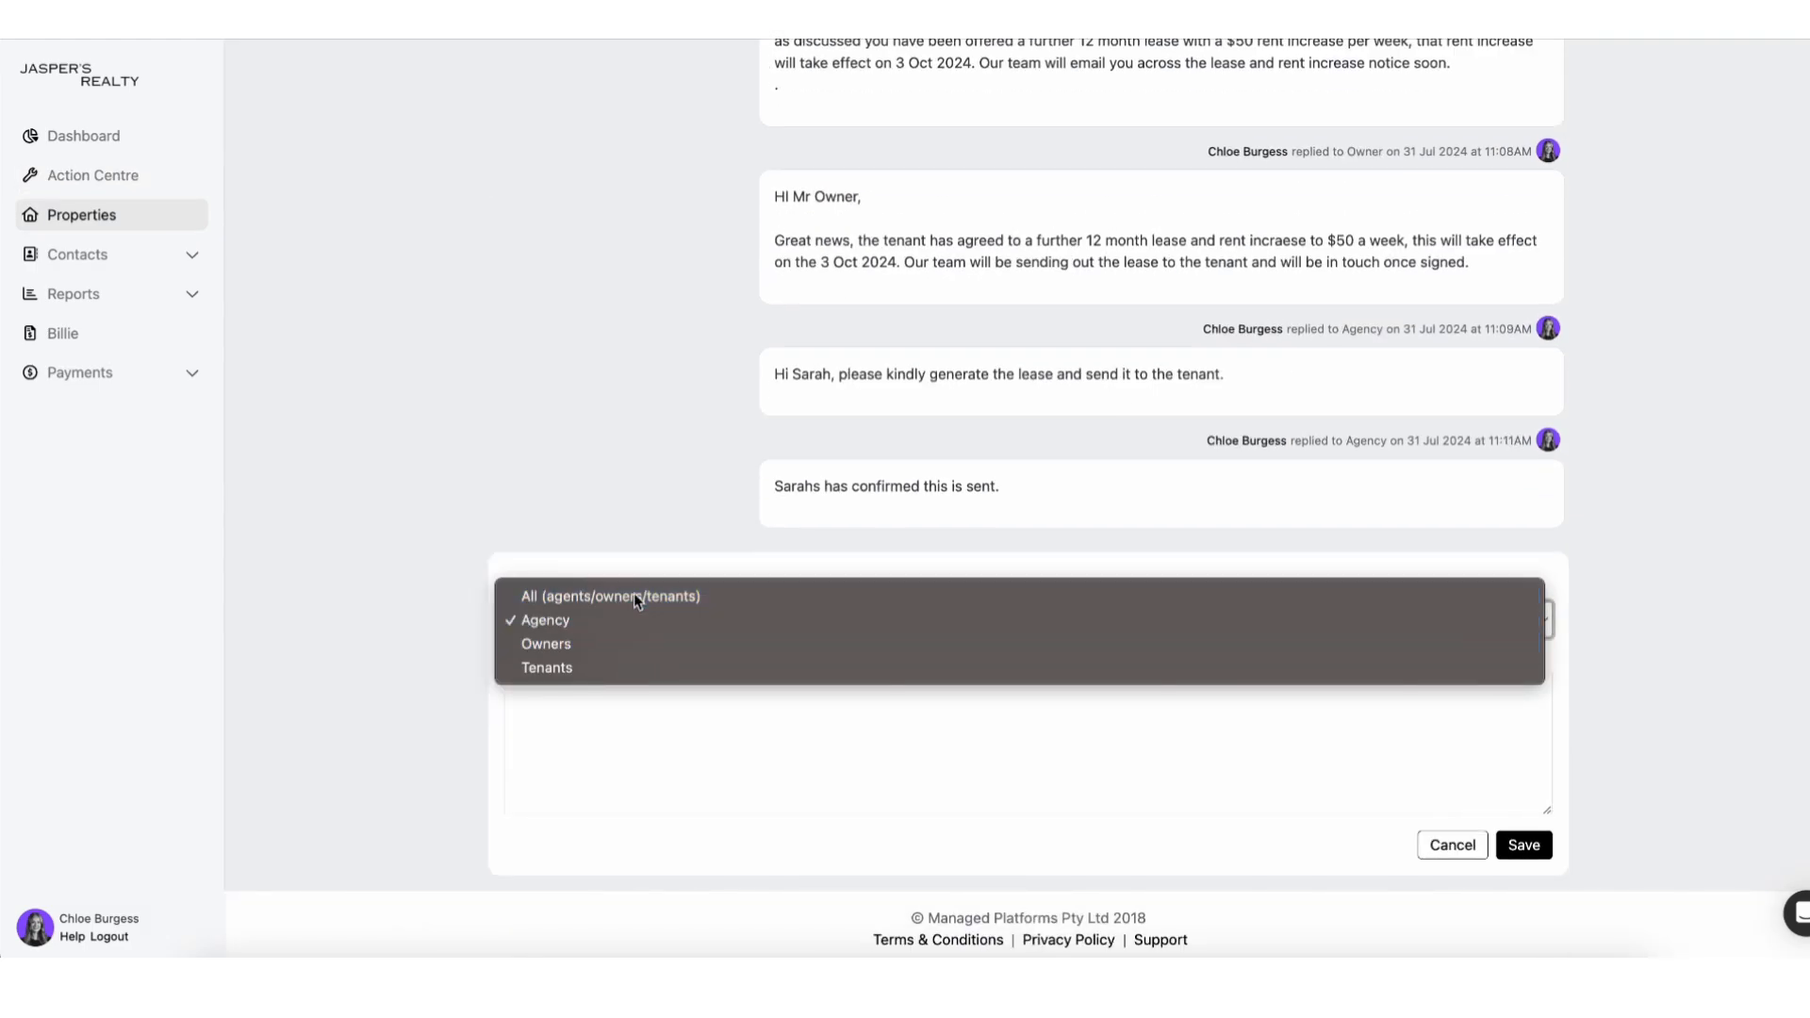
left_click(634, 594)
left_click(602, 717)
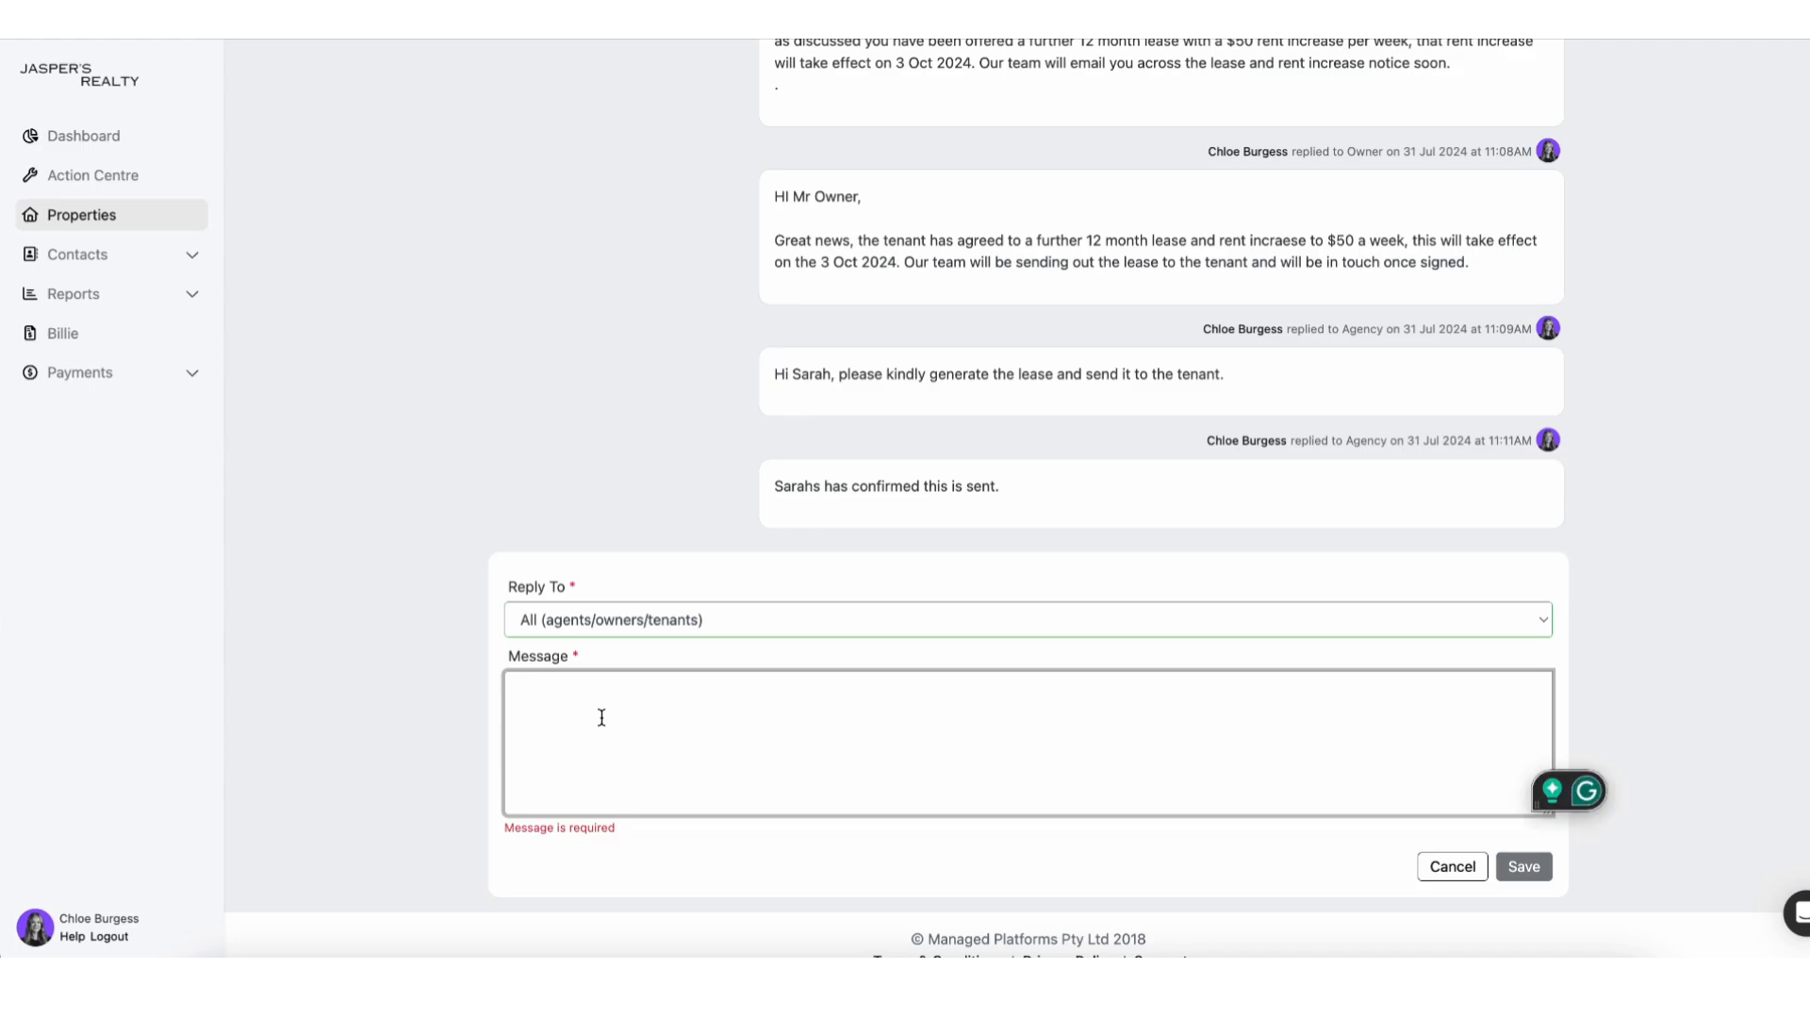
type("Hi Everyone,")
key("Return")
key("Return")
type("The lease has been signed. A copy of the agreement is uploaded in the lease tab. The new dates are also entered into the system. Thank you.")
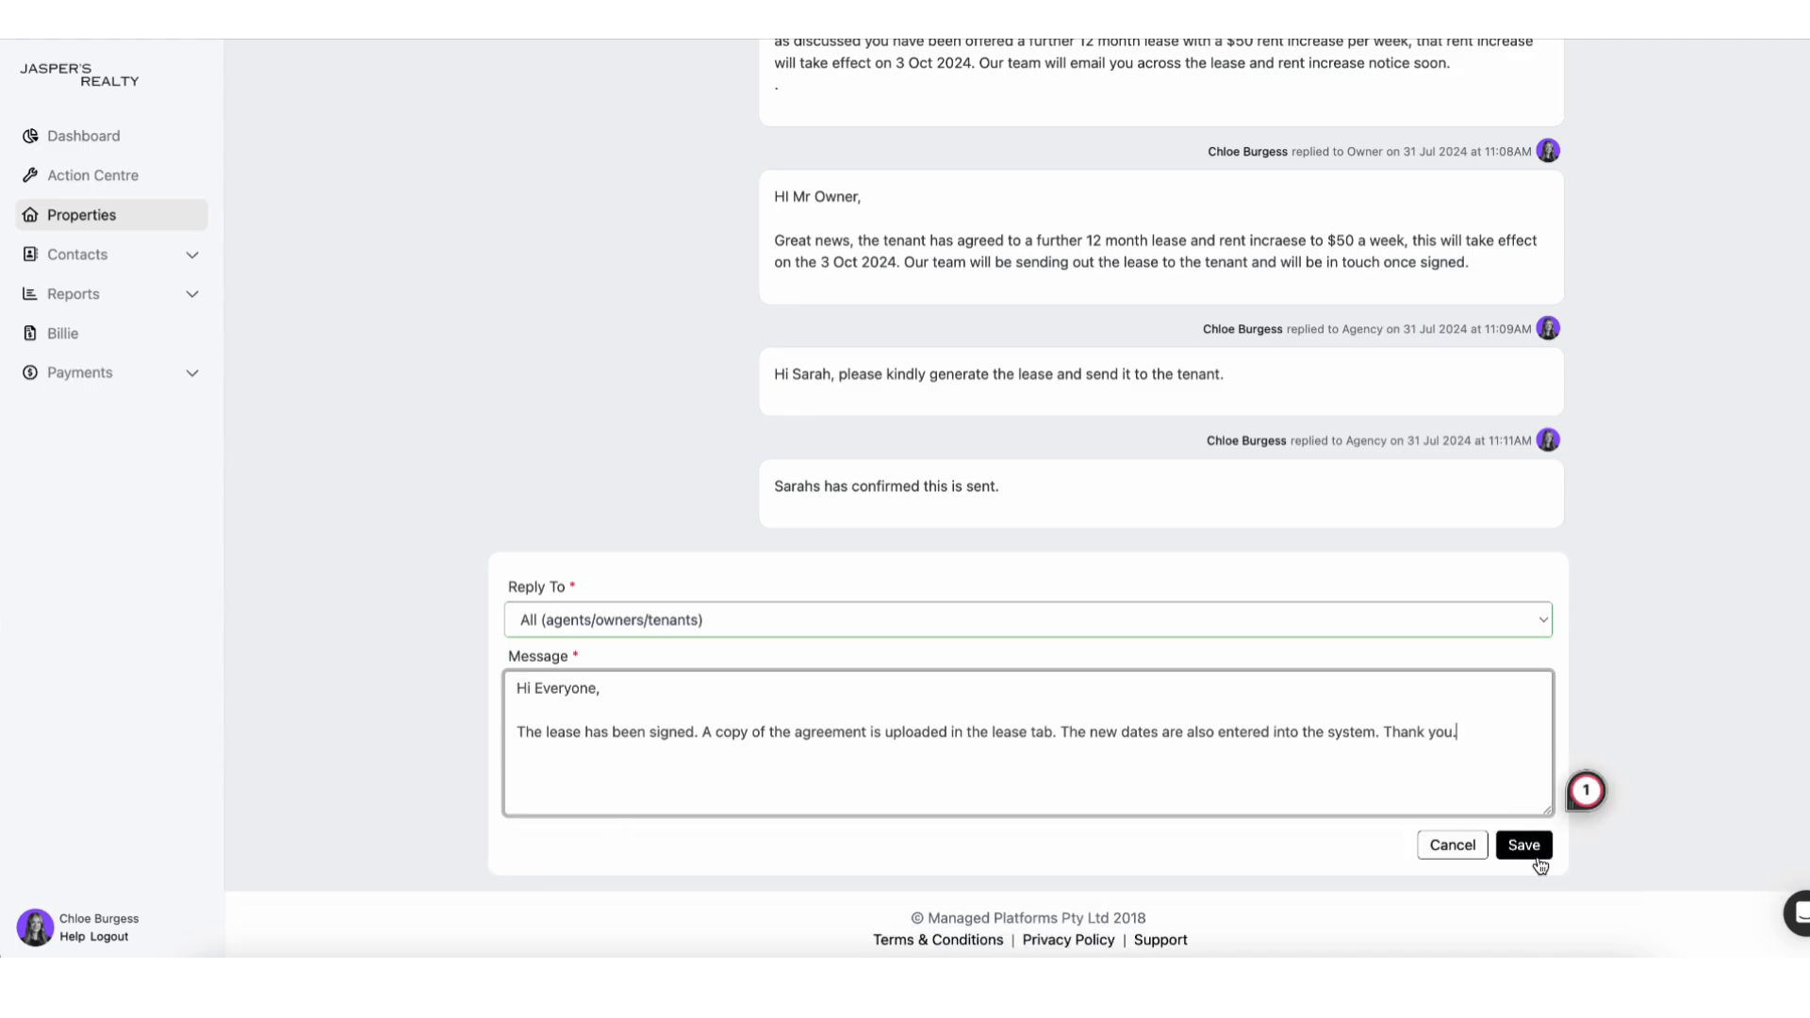
left_click(1535, 865)
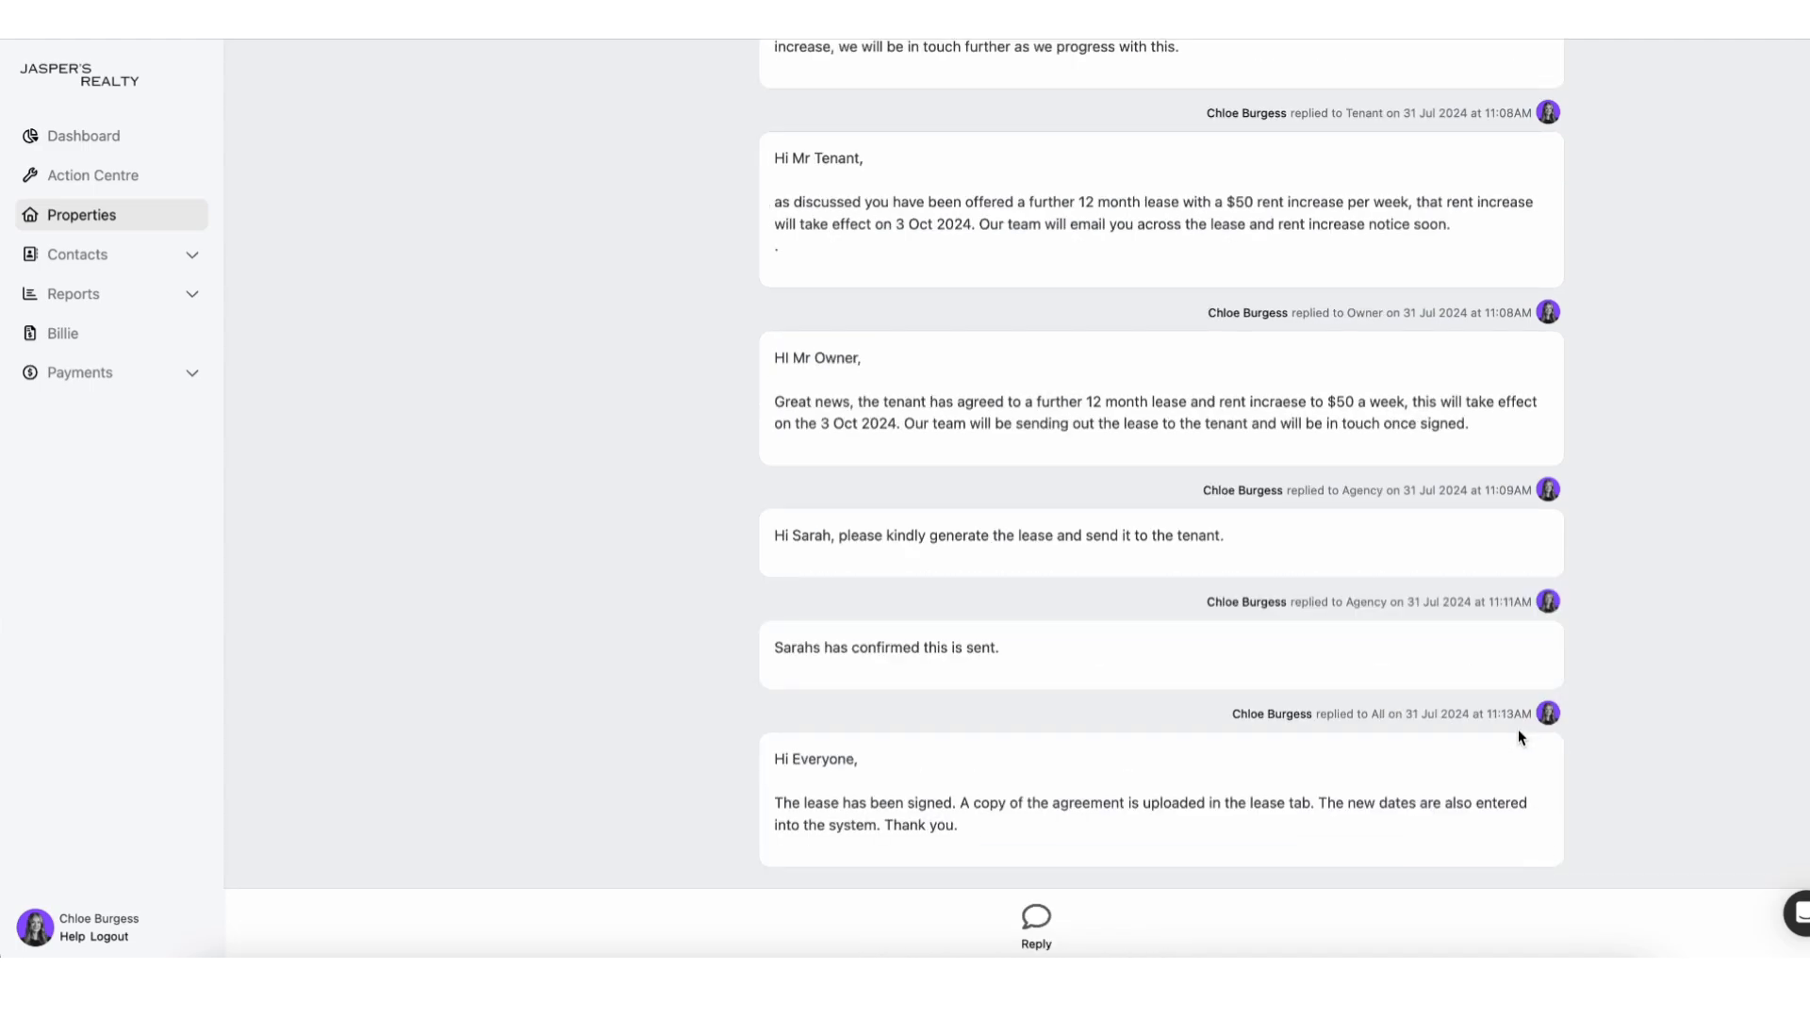
scroll(1372, 469, "up", 15)
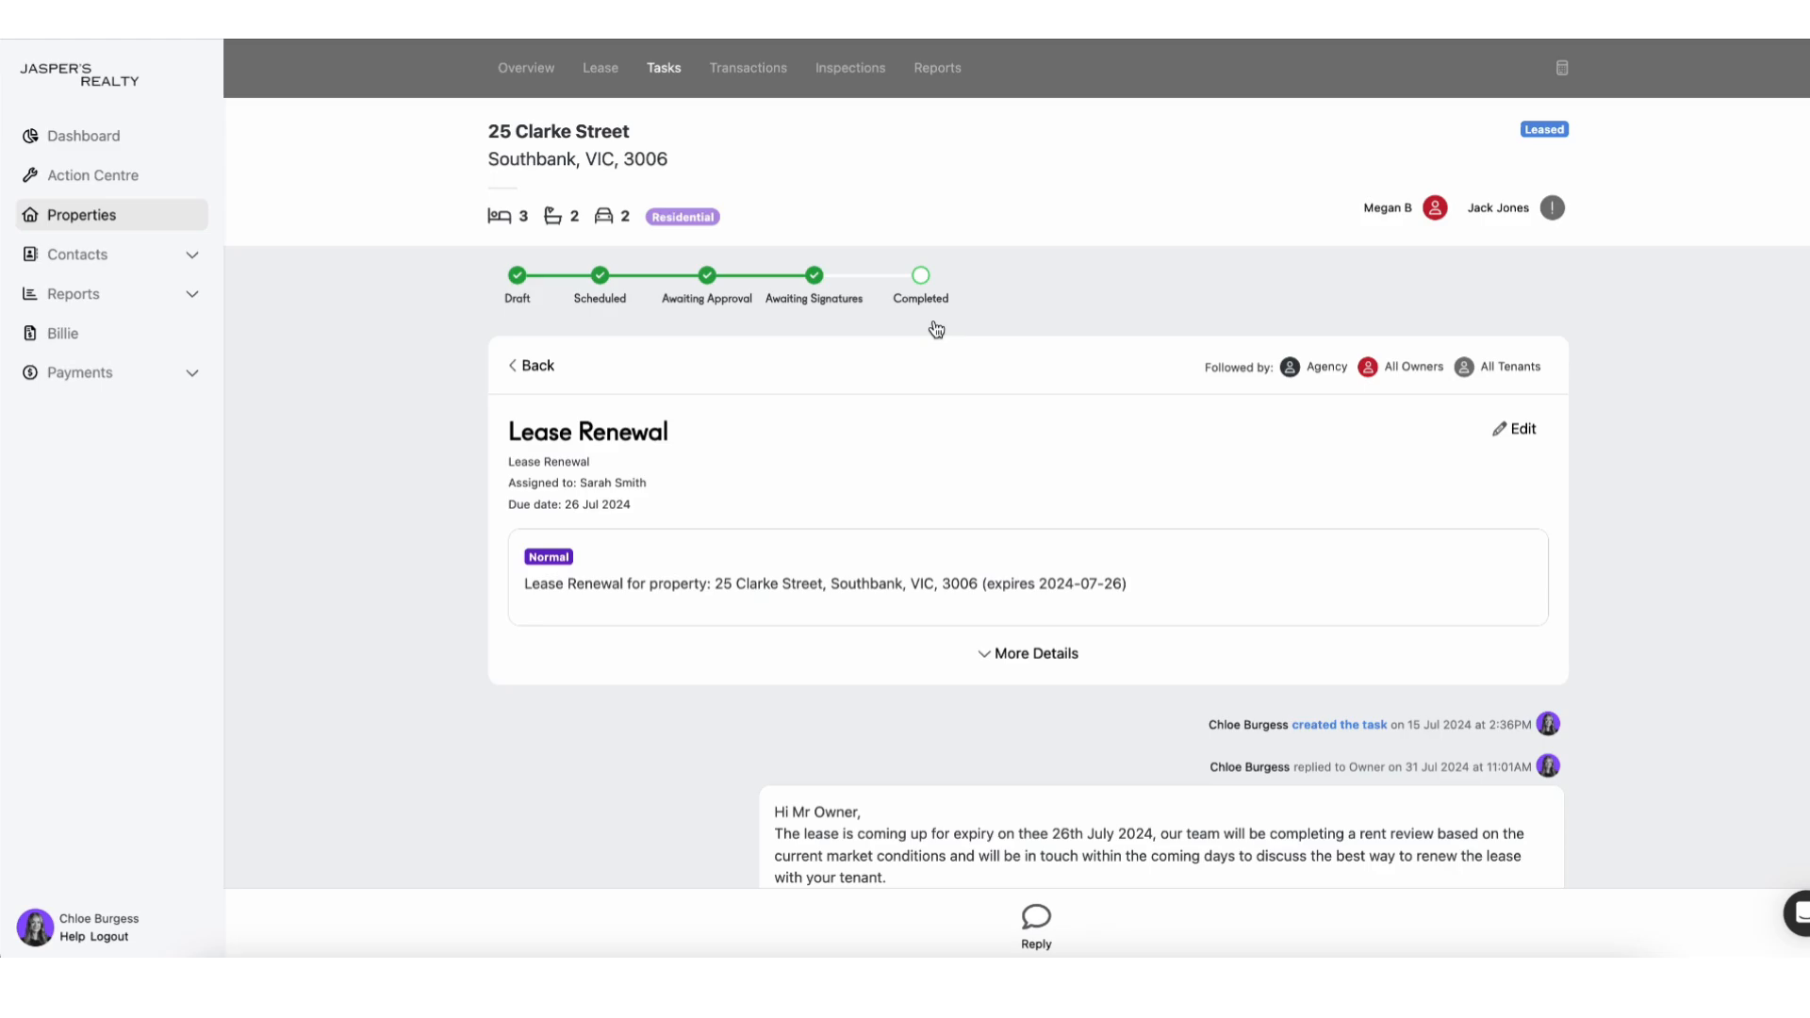
left_click(921, 276)
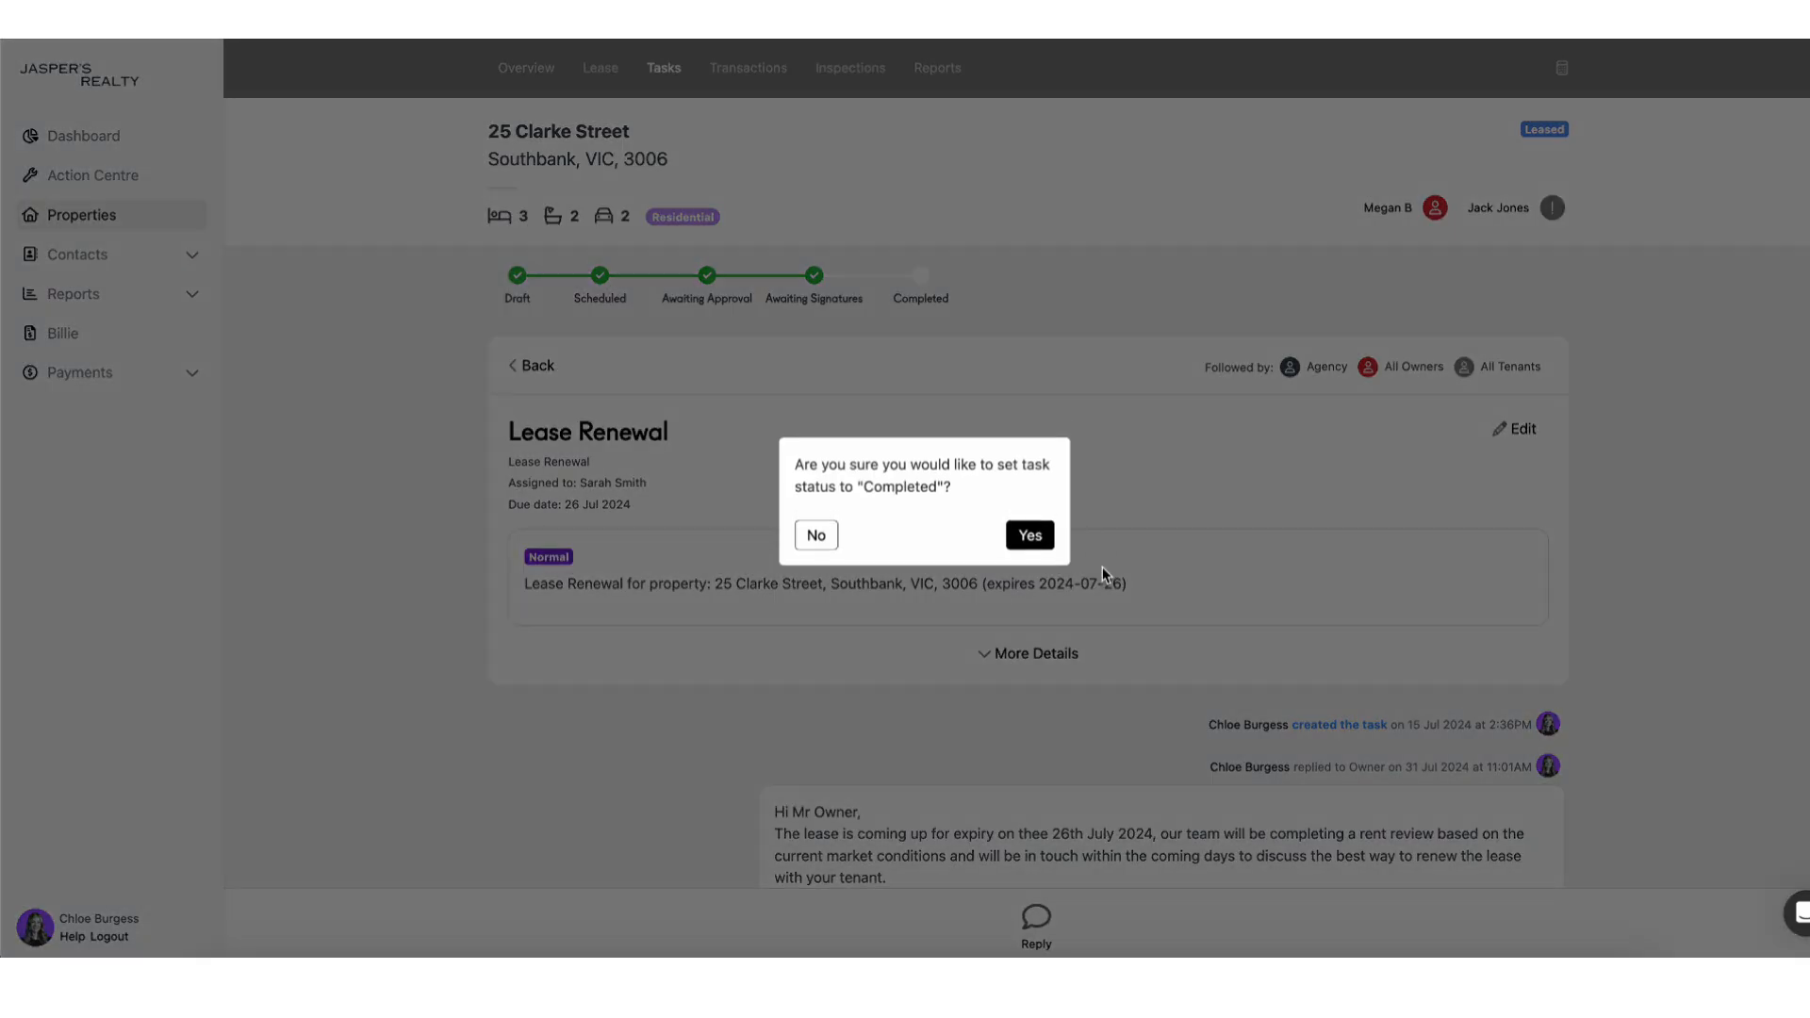
left_click(1030, 533)
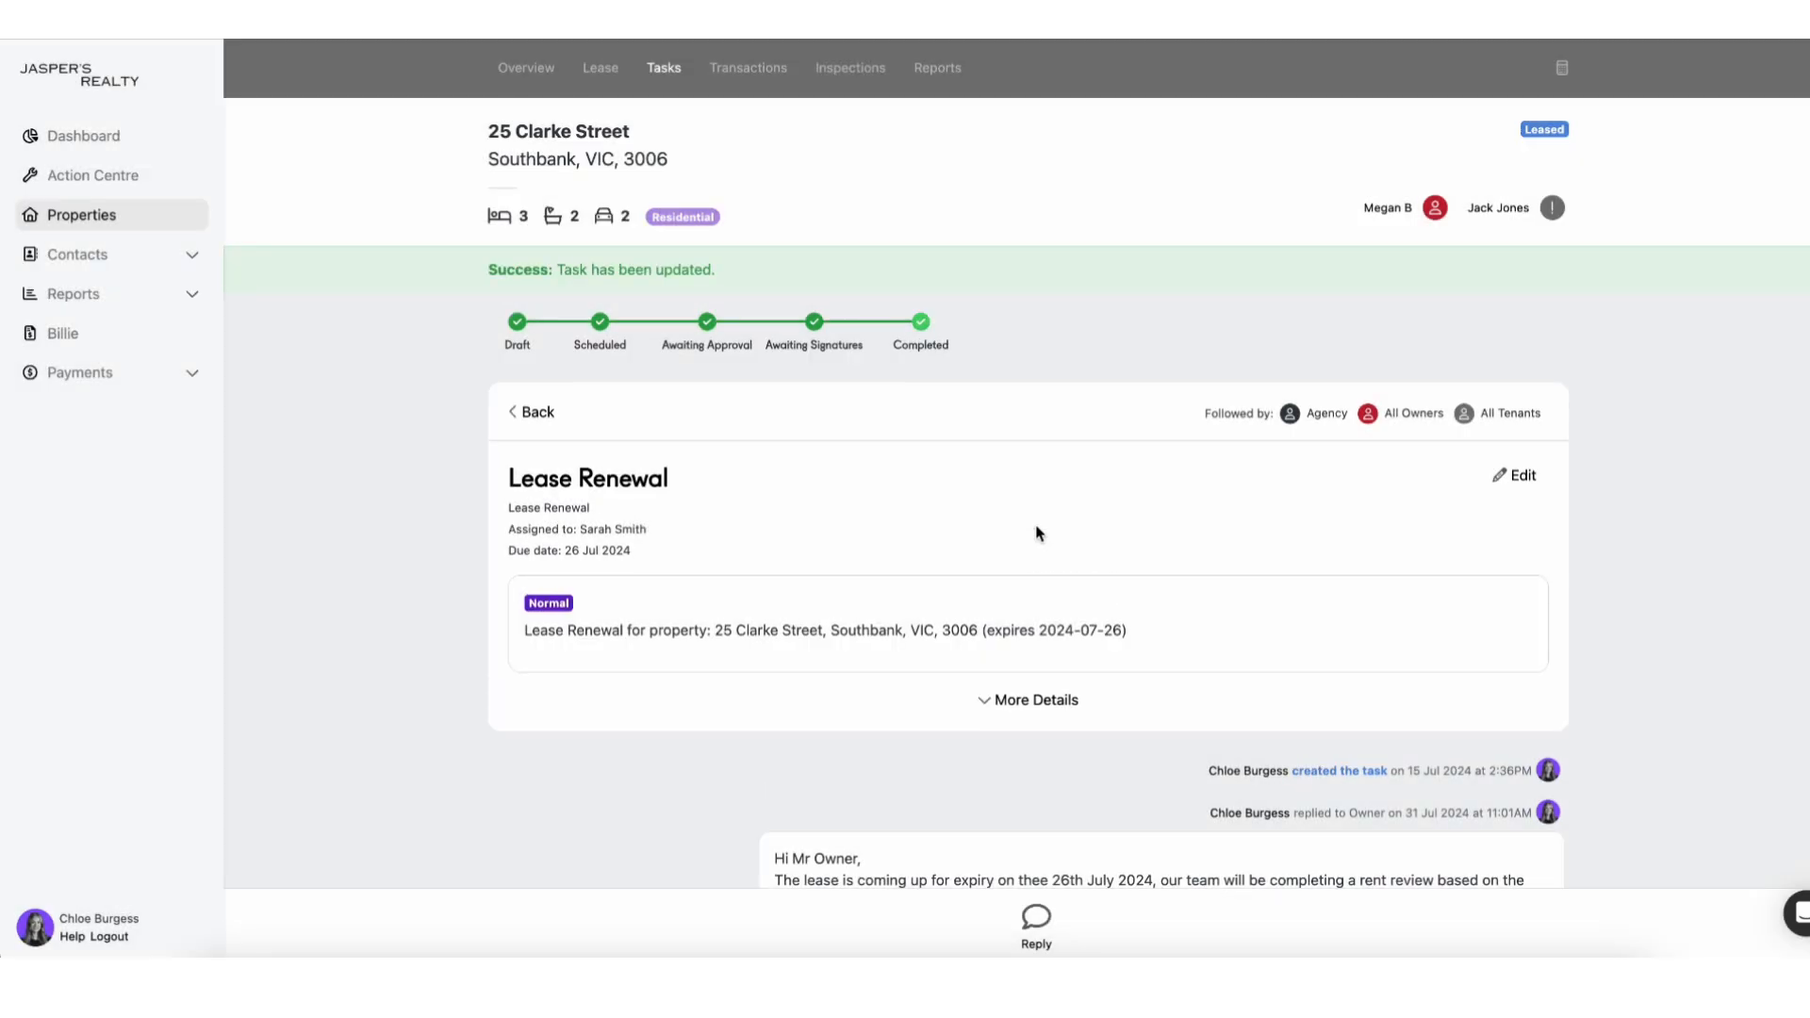